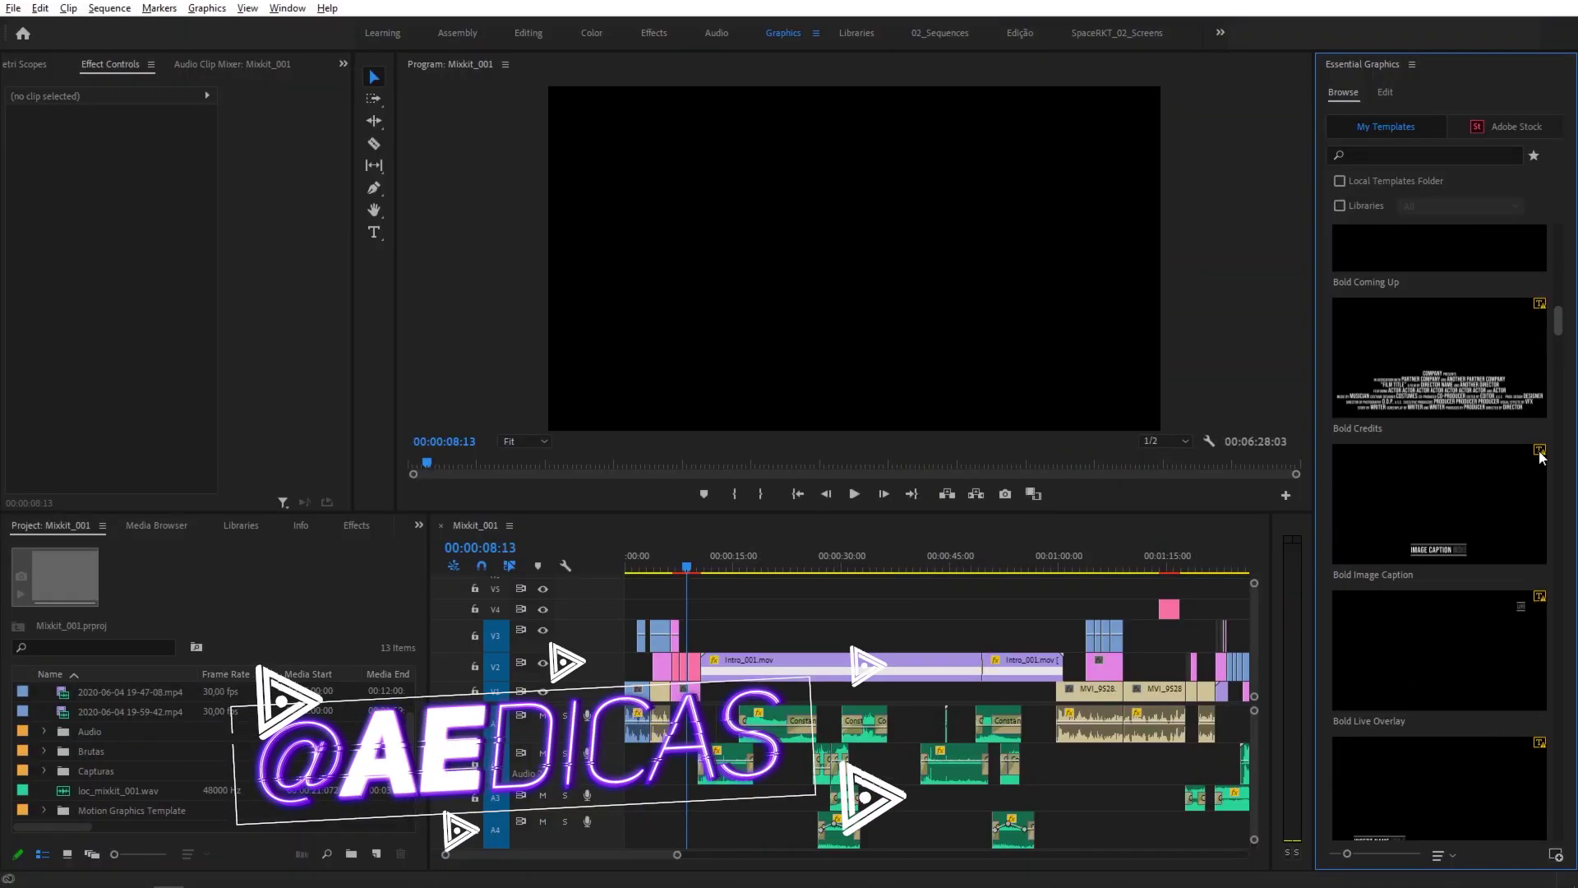
# Place the Title 10 template from Essential Graphics on the Mixkit_001 timeline above the existing clips.
pyautogui.scroll(-10, 1540, 457)
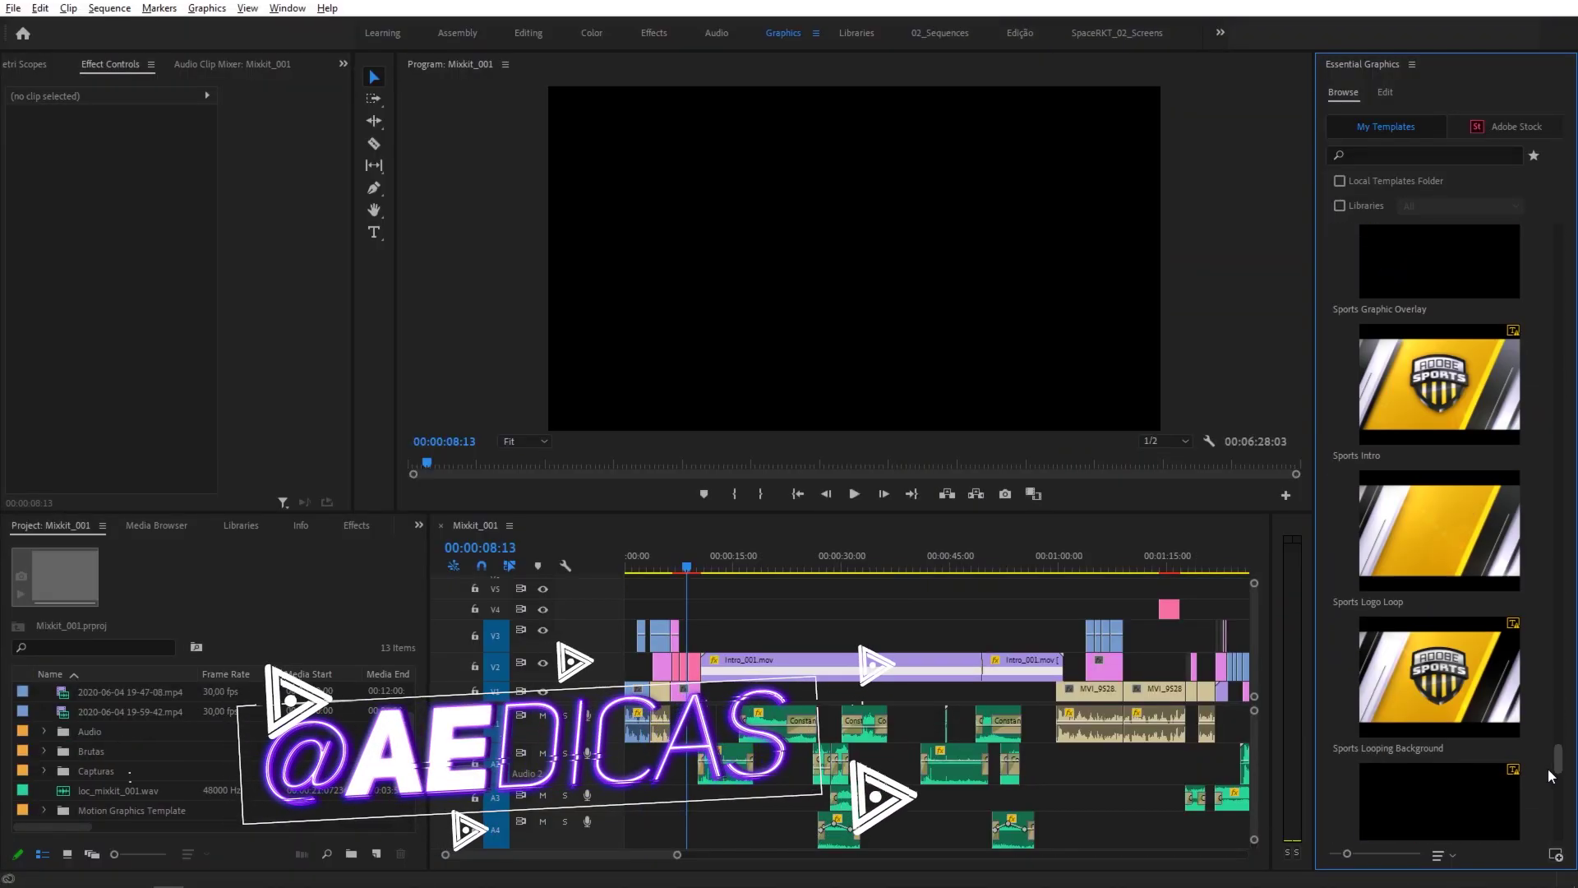
pyautogui.scroll(-10, 1480, 370)
pyautogui.moveTo(1436, 318); pyautogui.dragTo(814, 589)
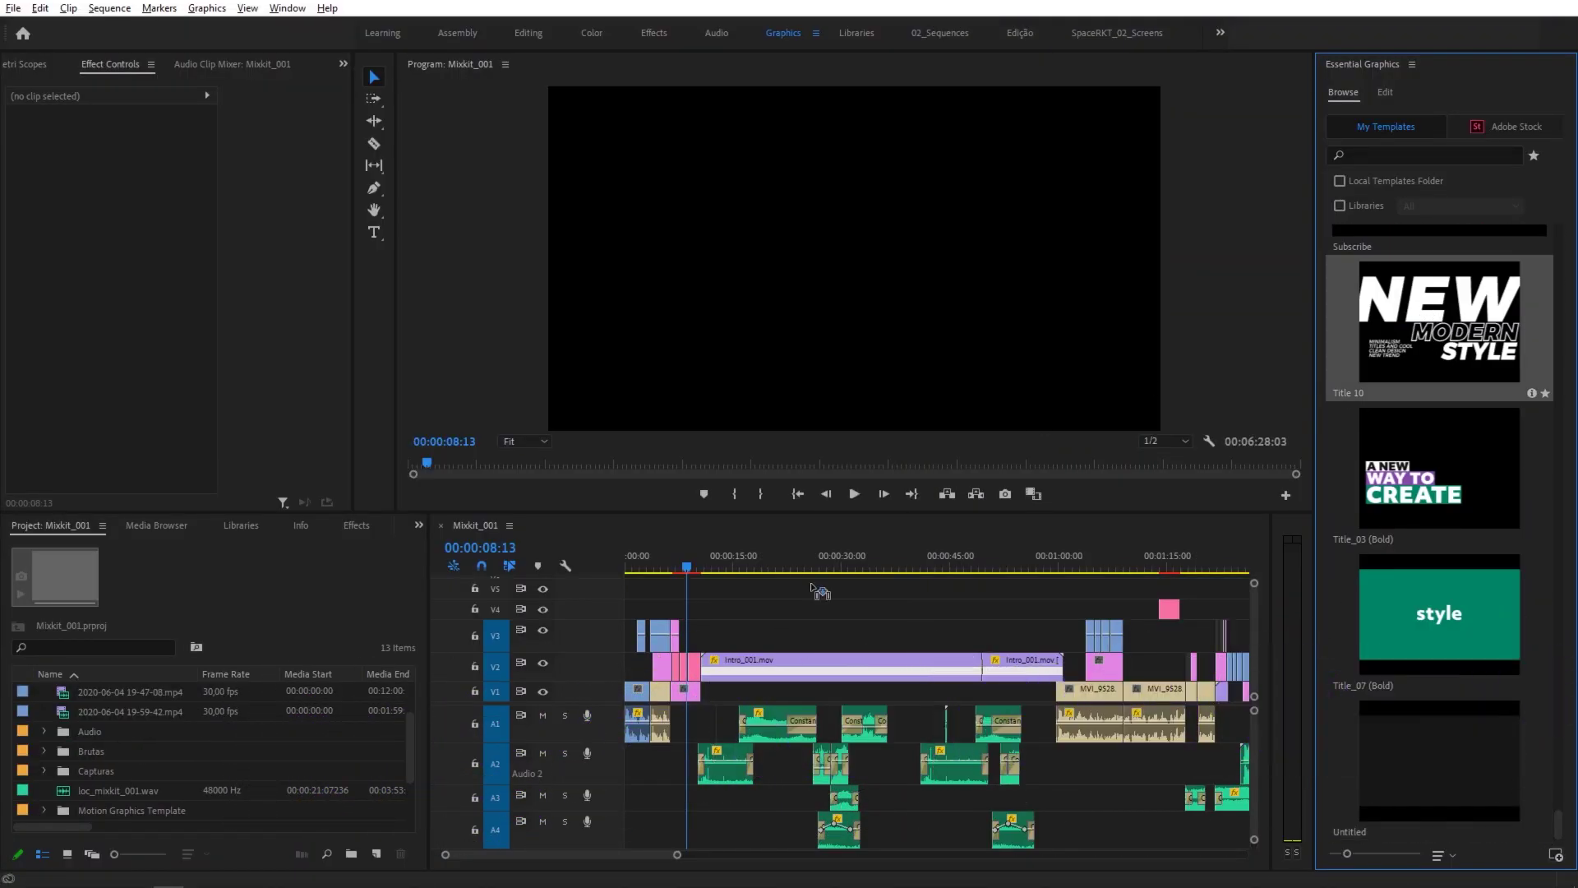
pyautogui.moveTo(688, 640); pyautogui.dragTo(703, 610)
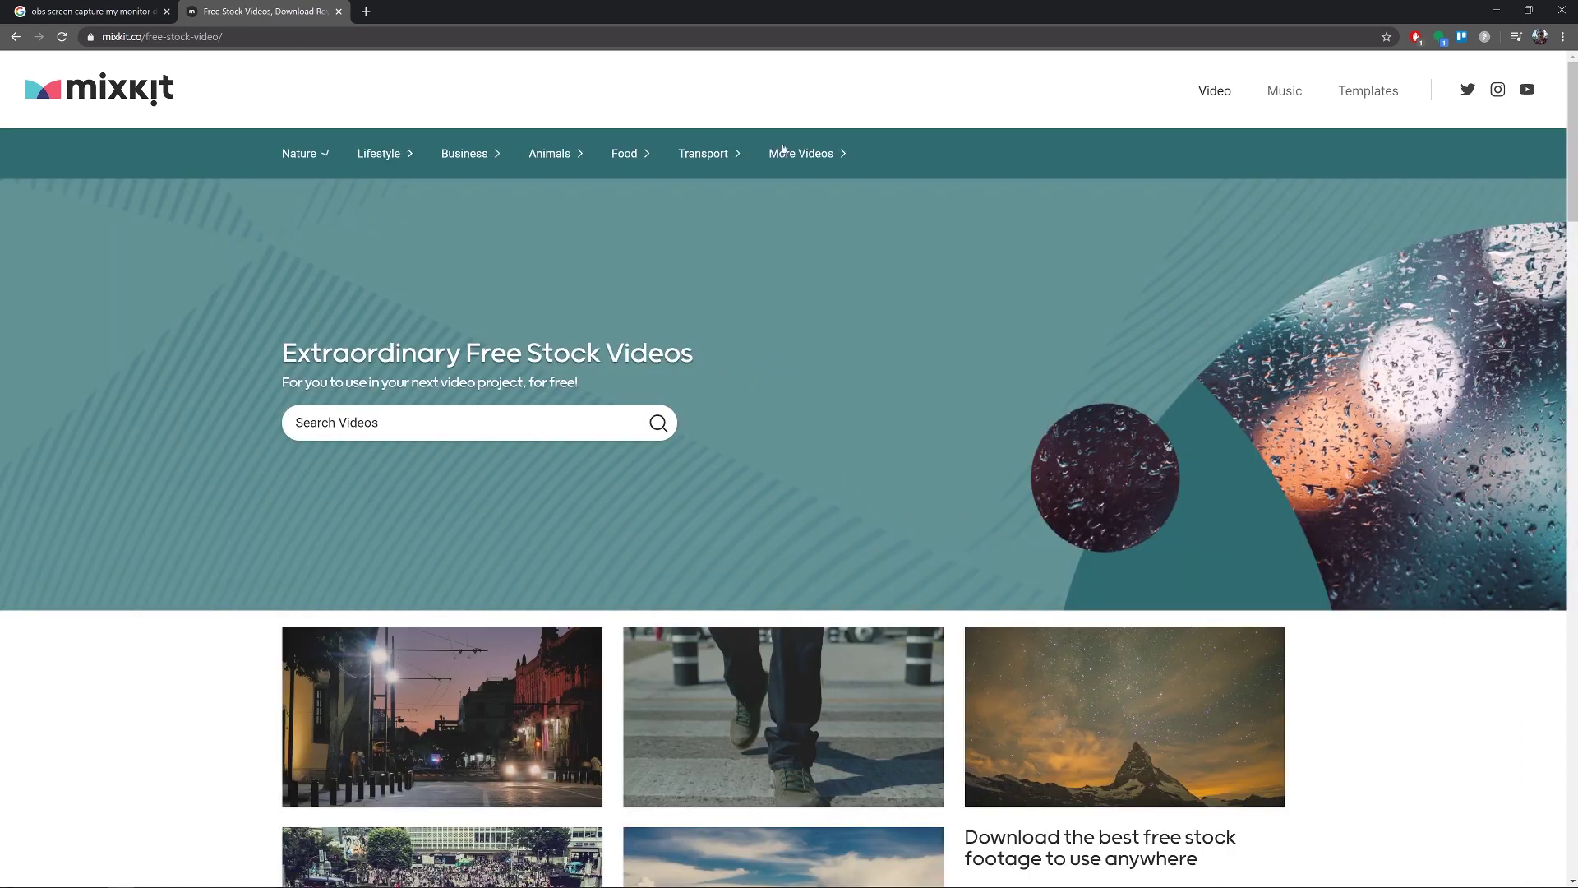
# Download 'White sand beach and palm trees' from Mixkit's Nature > Beach category and close the popup.
pyautogui.moveTo(309, 156)
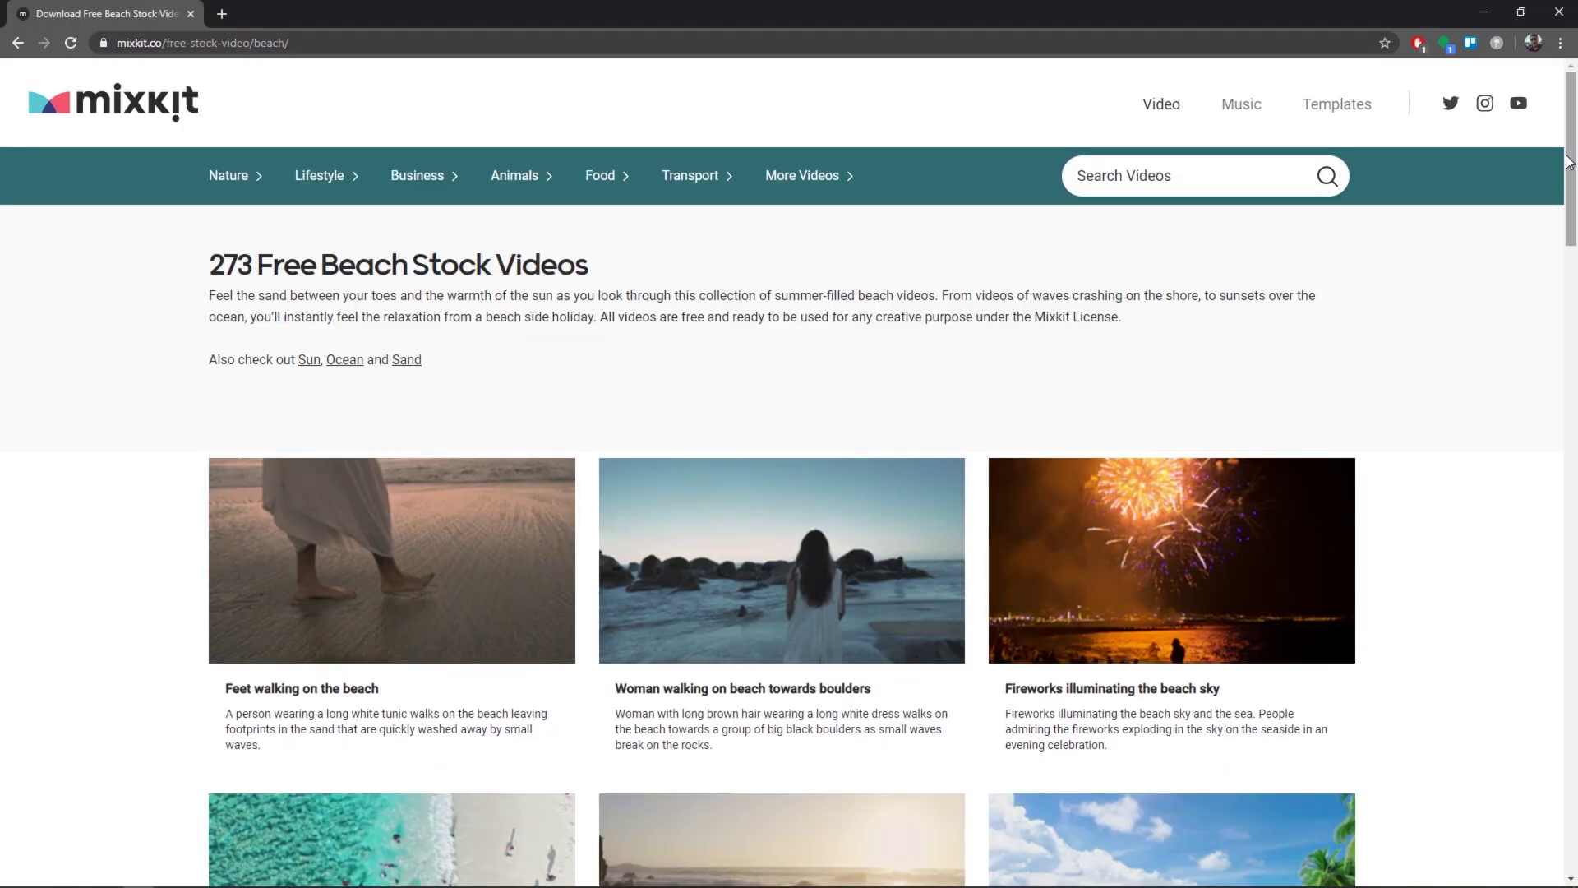
pyautogui.moveTo(1570, 160); pyautogui.dragTo(1560, 264)
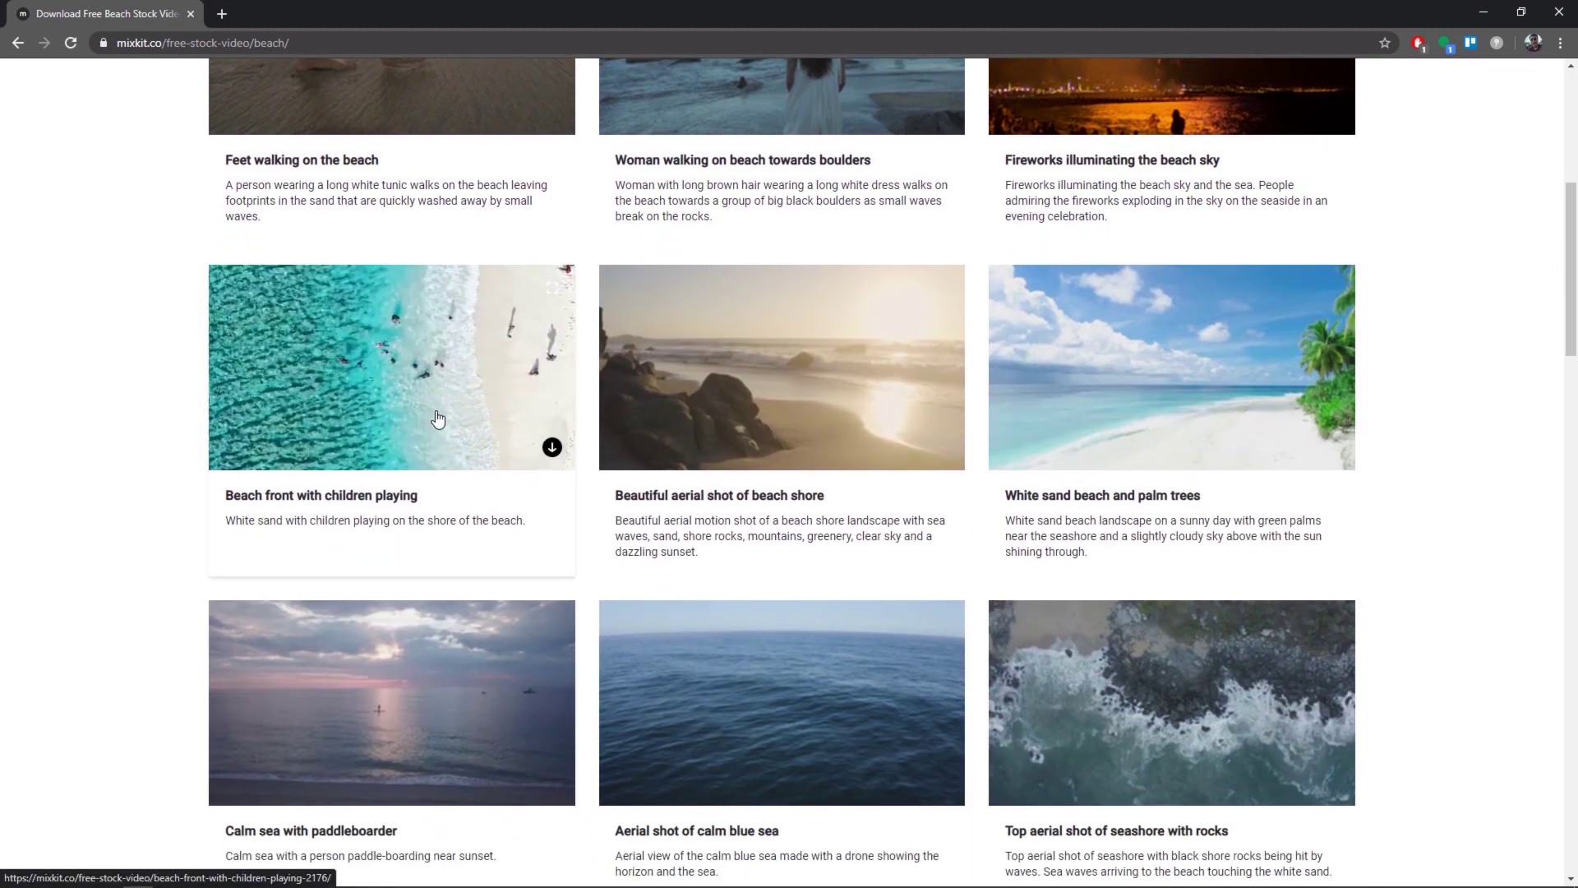
pyautogui.click(1164, 403)
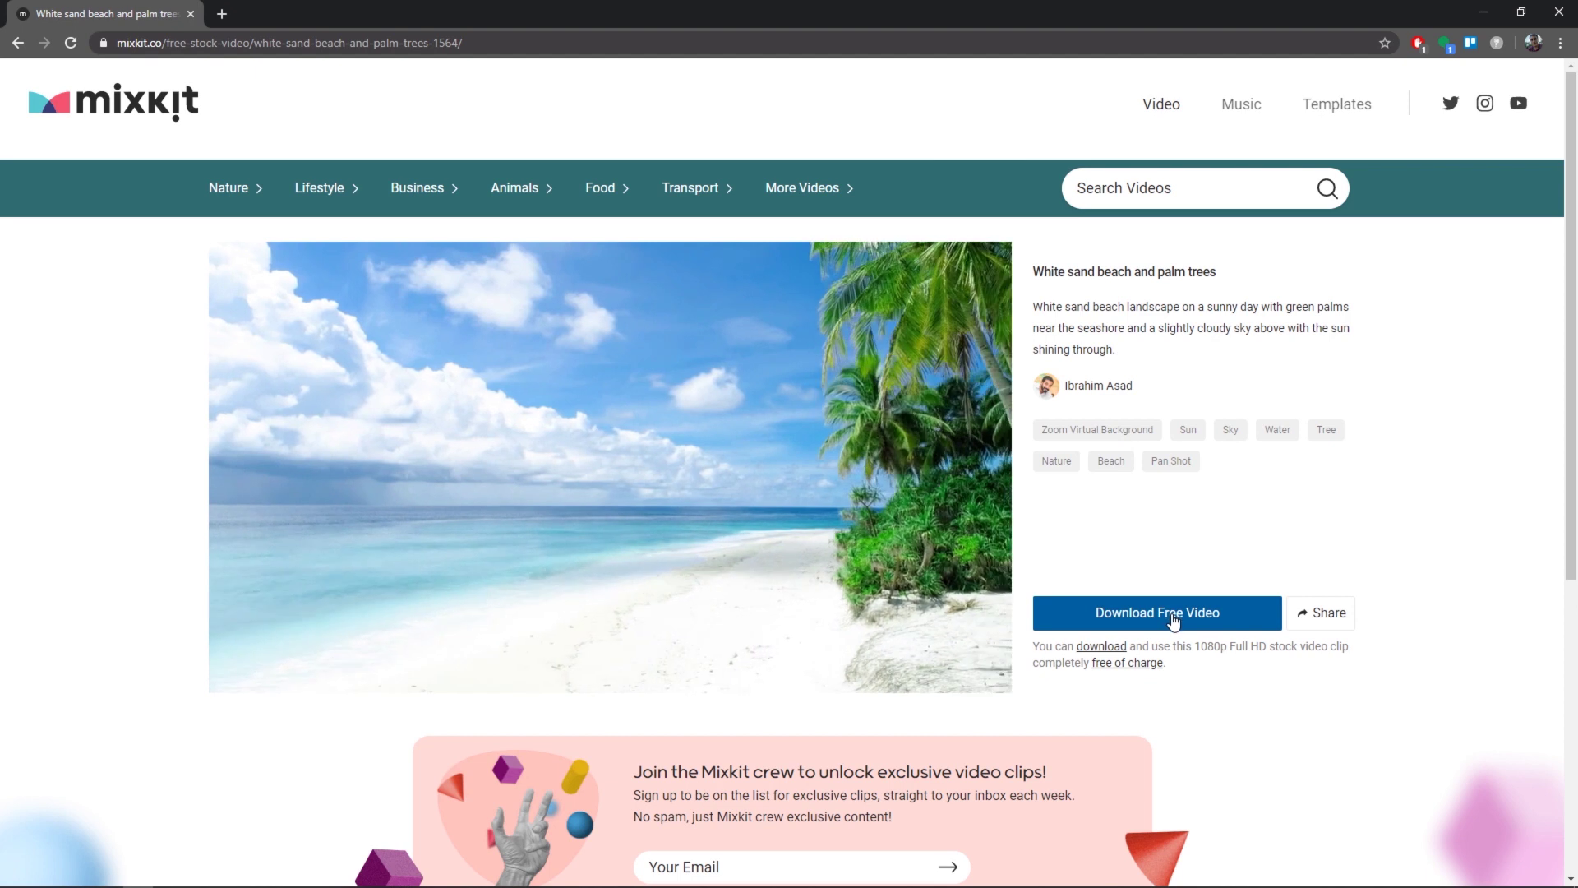
pyautogui.click(1161, 615)
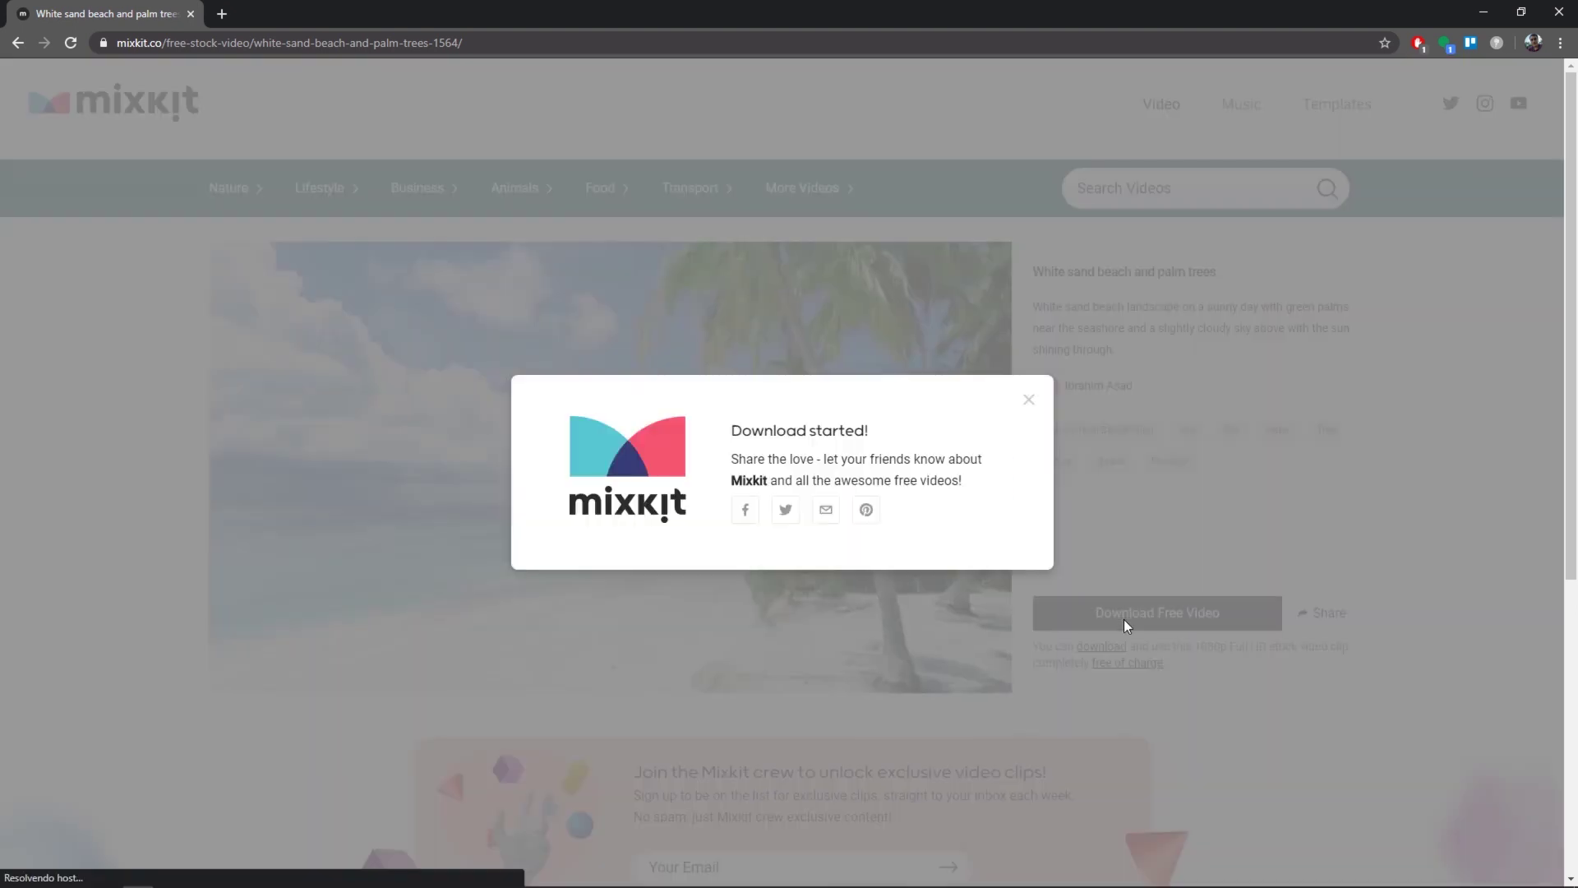
pyautogui.click(1028, 379)
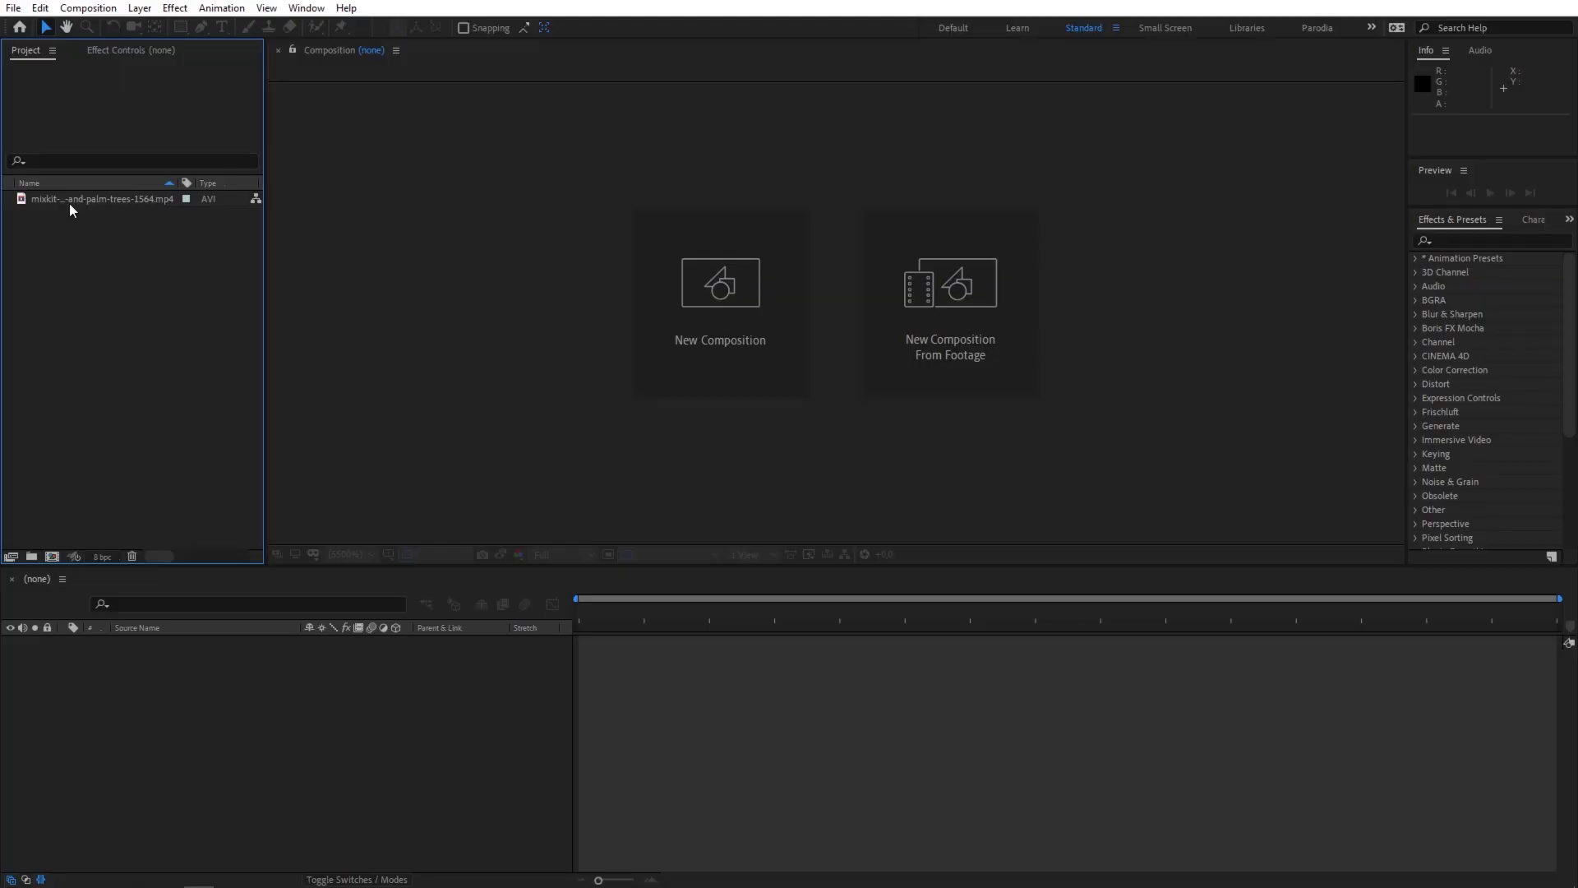
# Make a composition from the beach mp4, scrub through it and select the footage layer.
pyautogui.moveTo(54, 202); pyautogui.dragTo(83, 273)
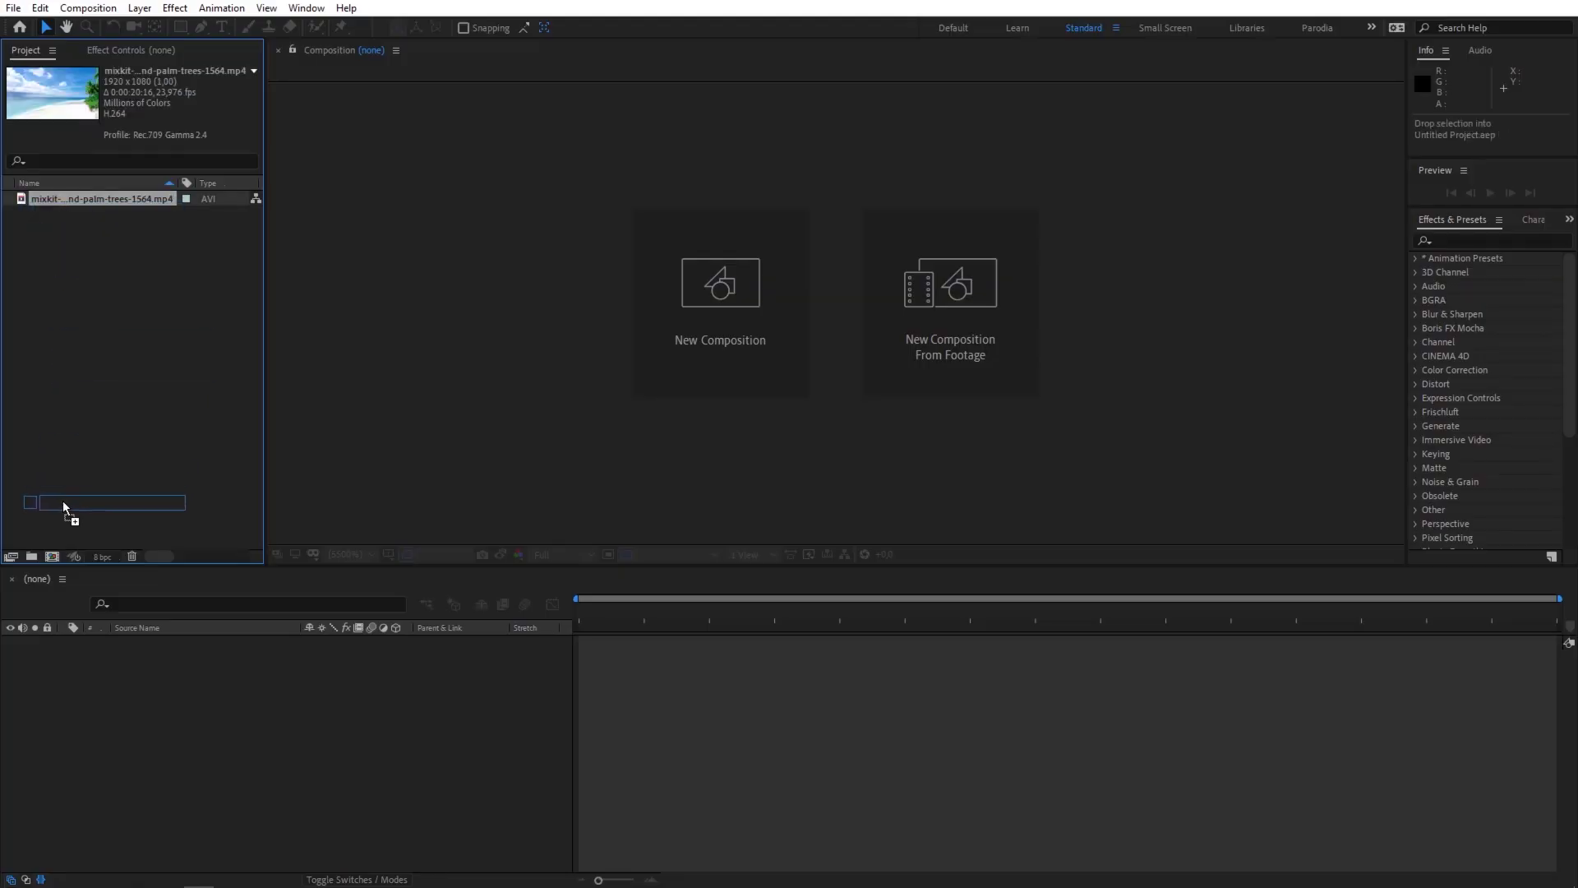
pyautogui.moveTo(54, 561); pyautogui.dragTo(53, 559)
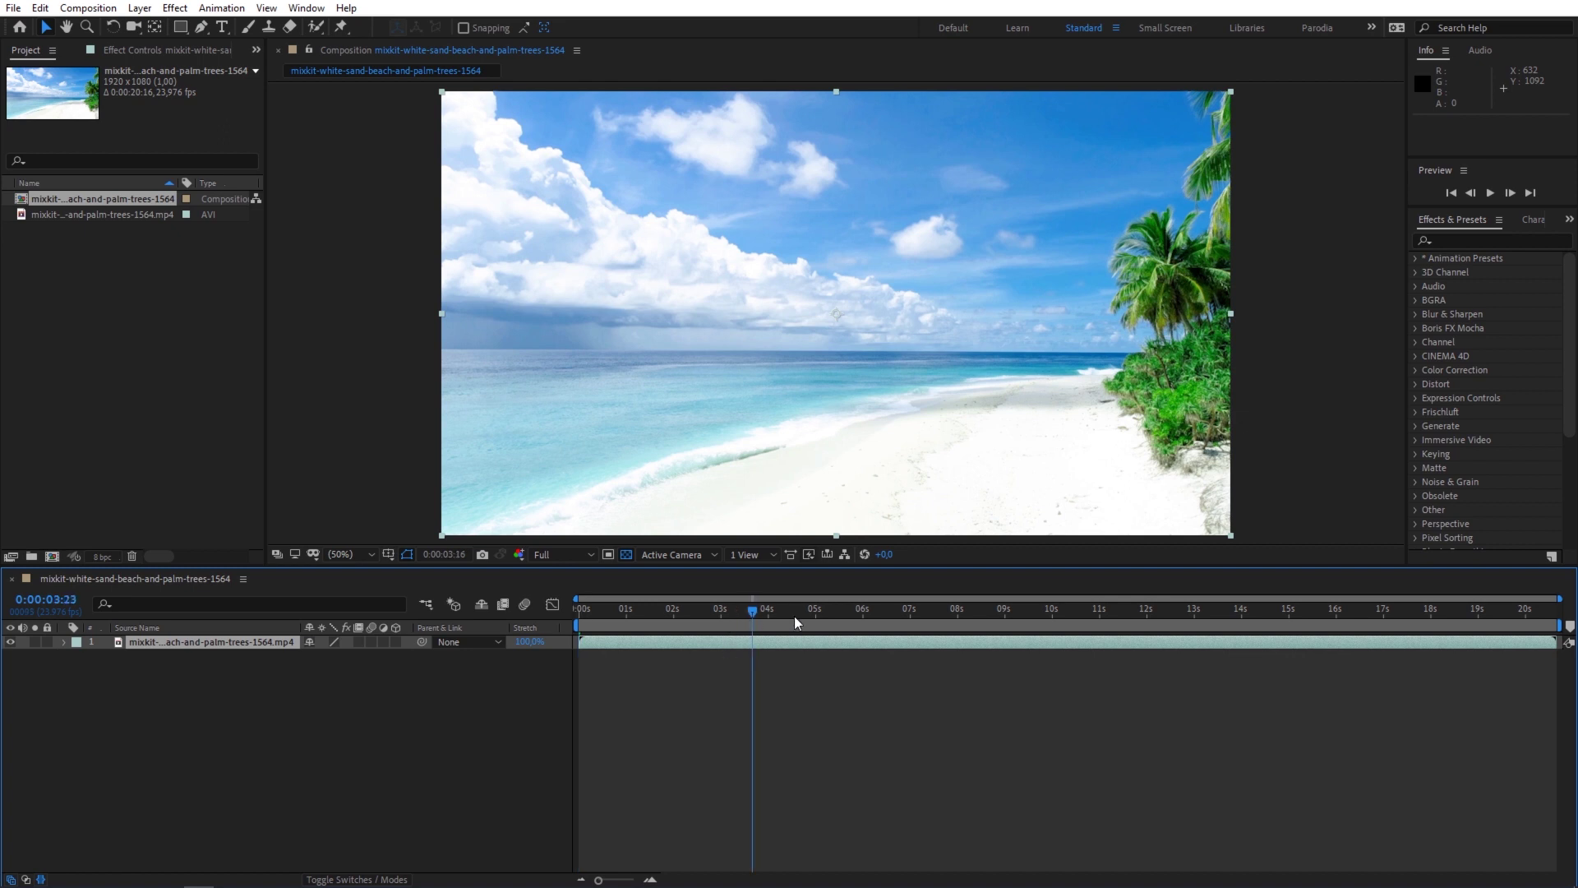
pyautogui.moveTo(795, 622)
pyautogui.mouseDown()
pyautogui.moveTo(978, 655)
pyautogui.moveTo(1167, 625)
pyautogui.mouseUp()
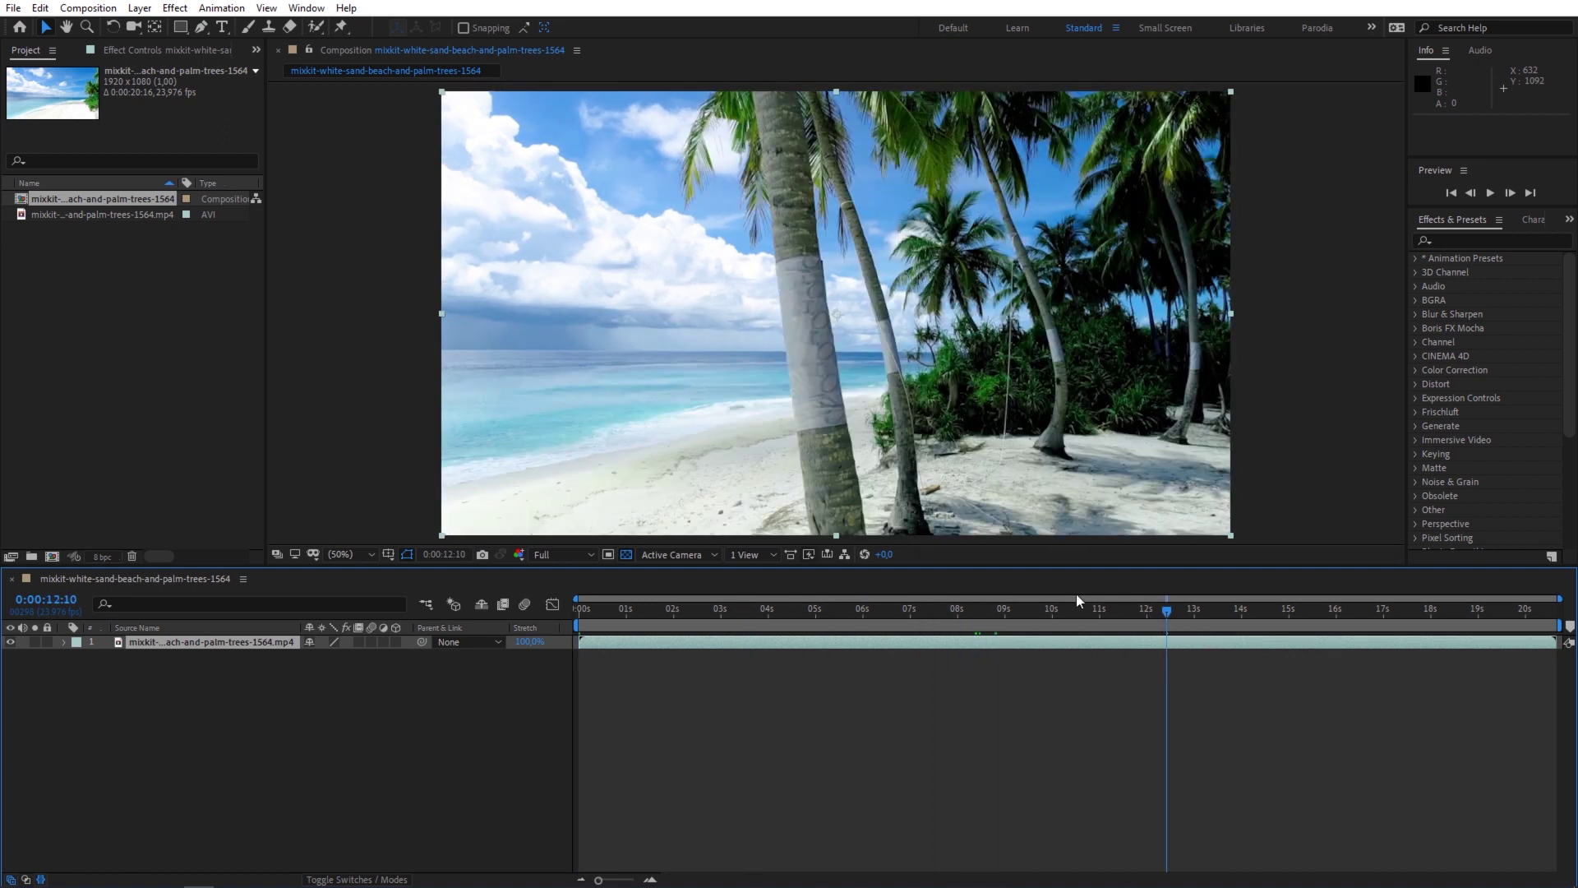
pyautogui.click(613, 673)
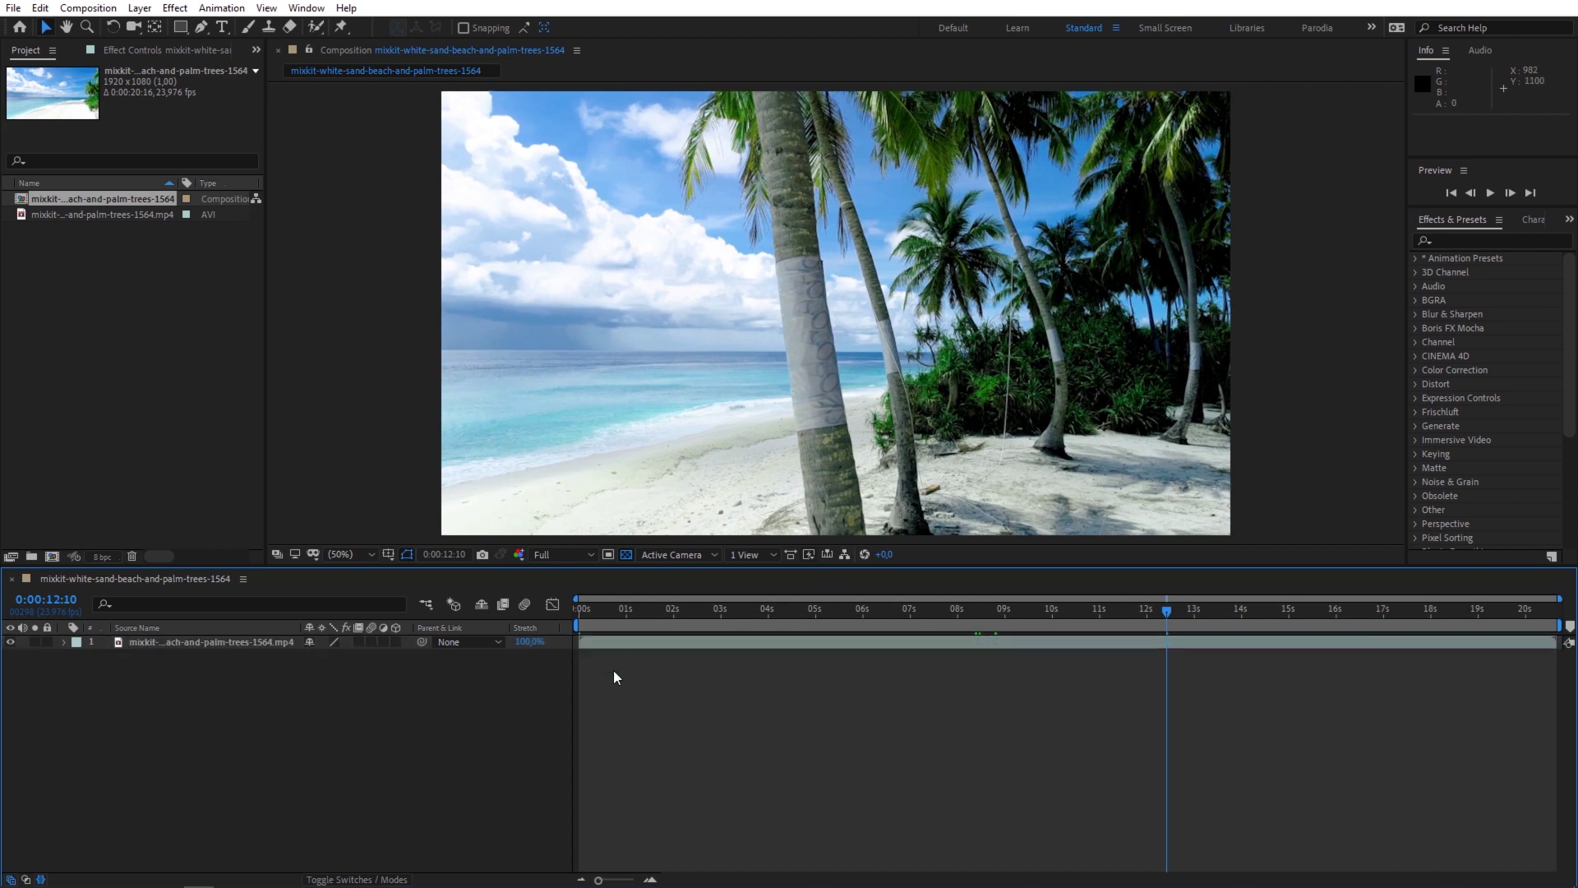
pyautogui.click(635, 639)
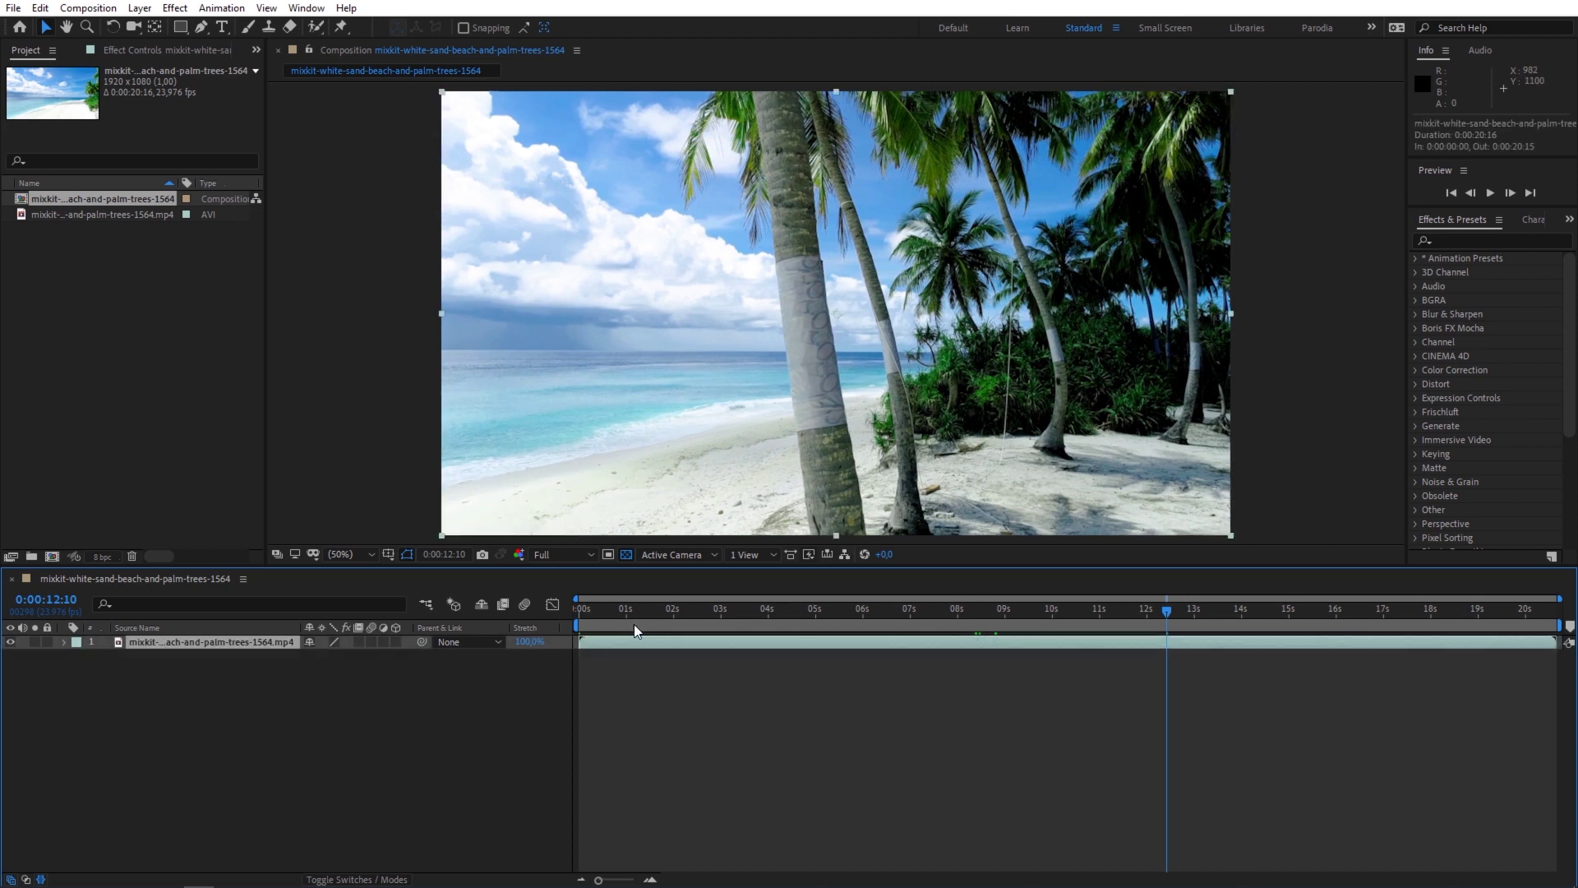
# Apply Animation > Track in Boris FX Mocha to the beach layer and launch Mocha AE.
pyautogui.click(219, 10)
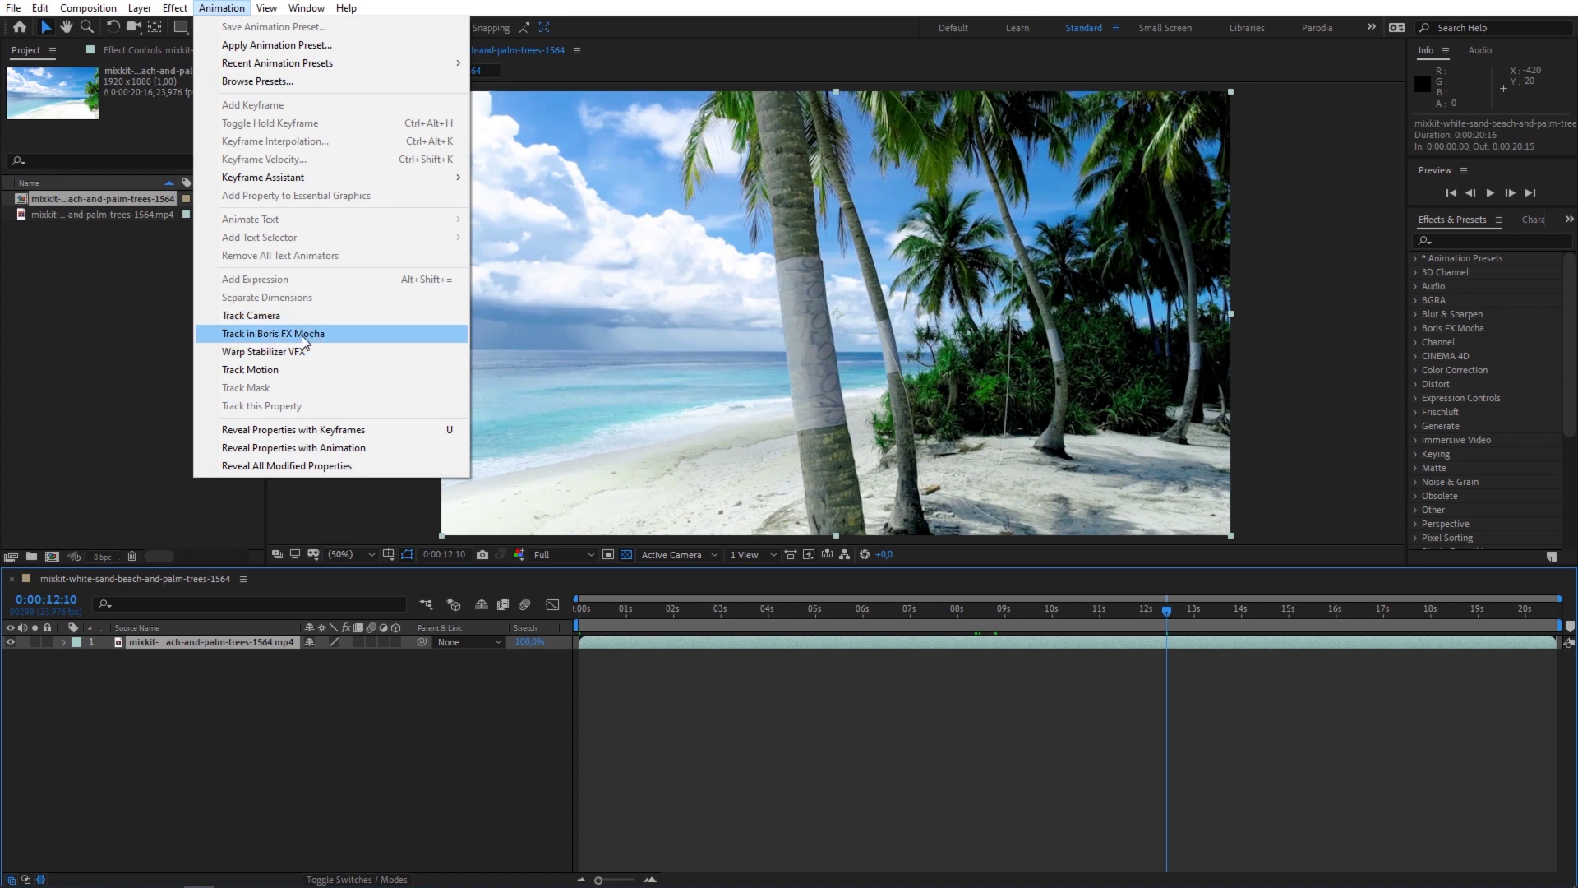
pyautogui.click(294, 335)
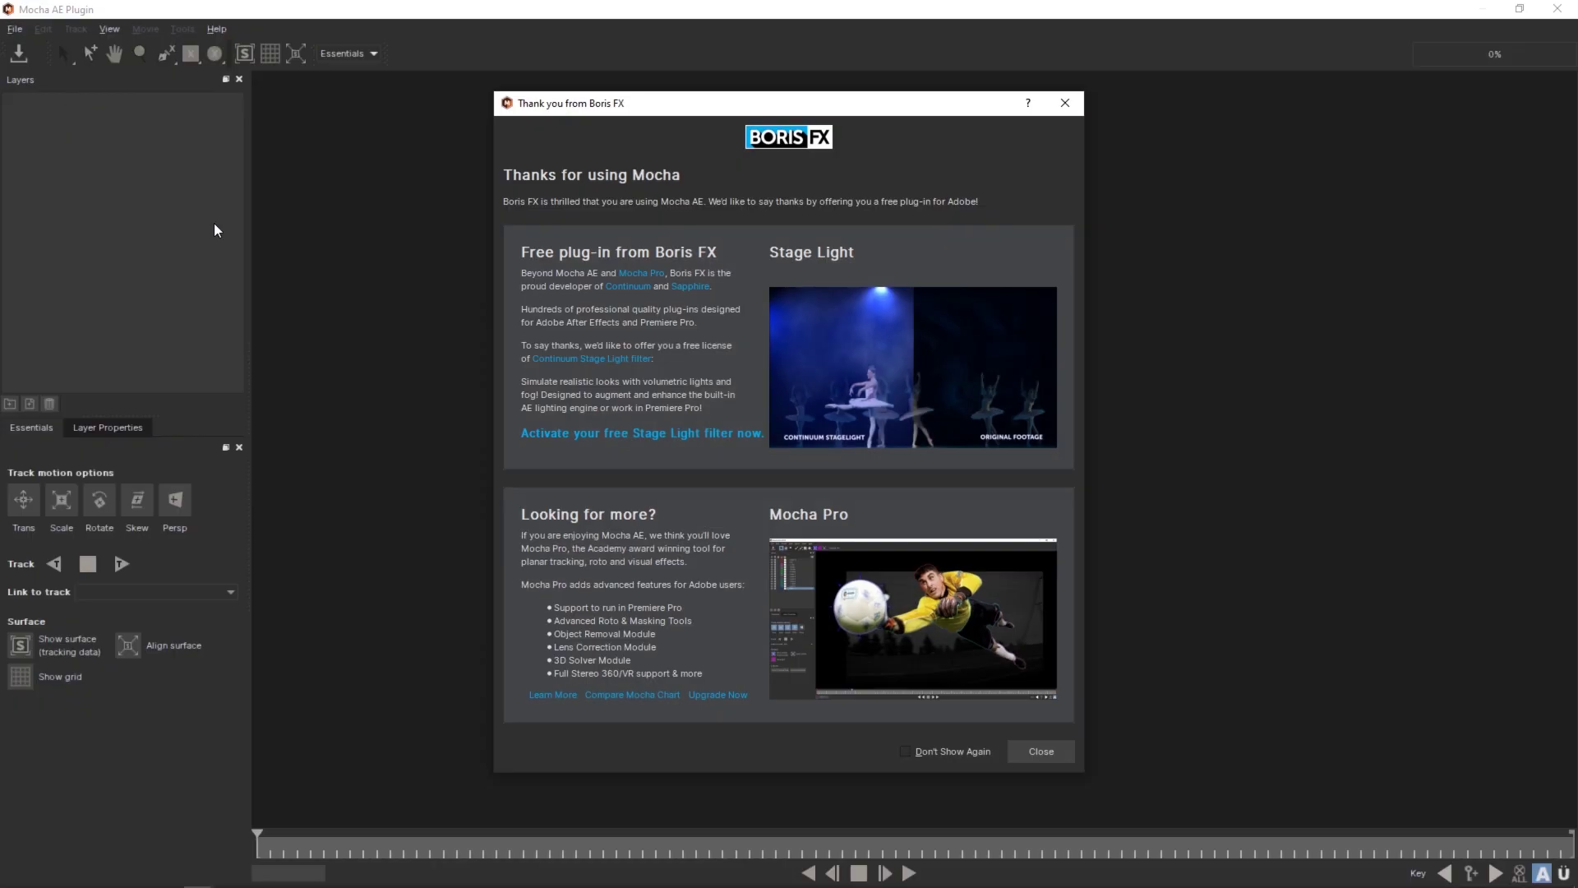
pyautogui.click(1041, 751)
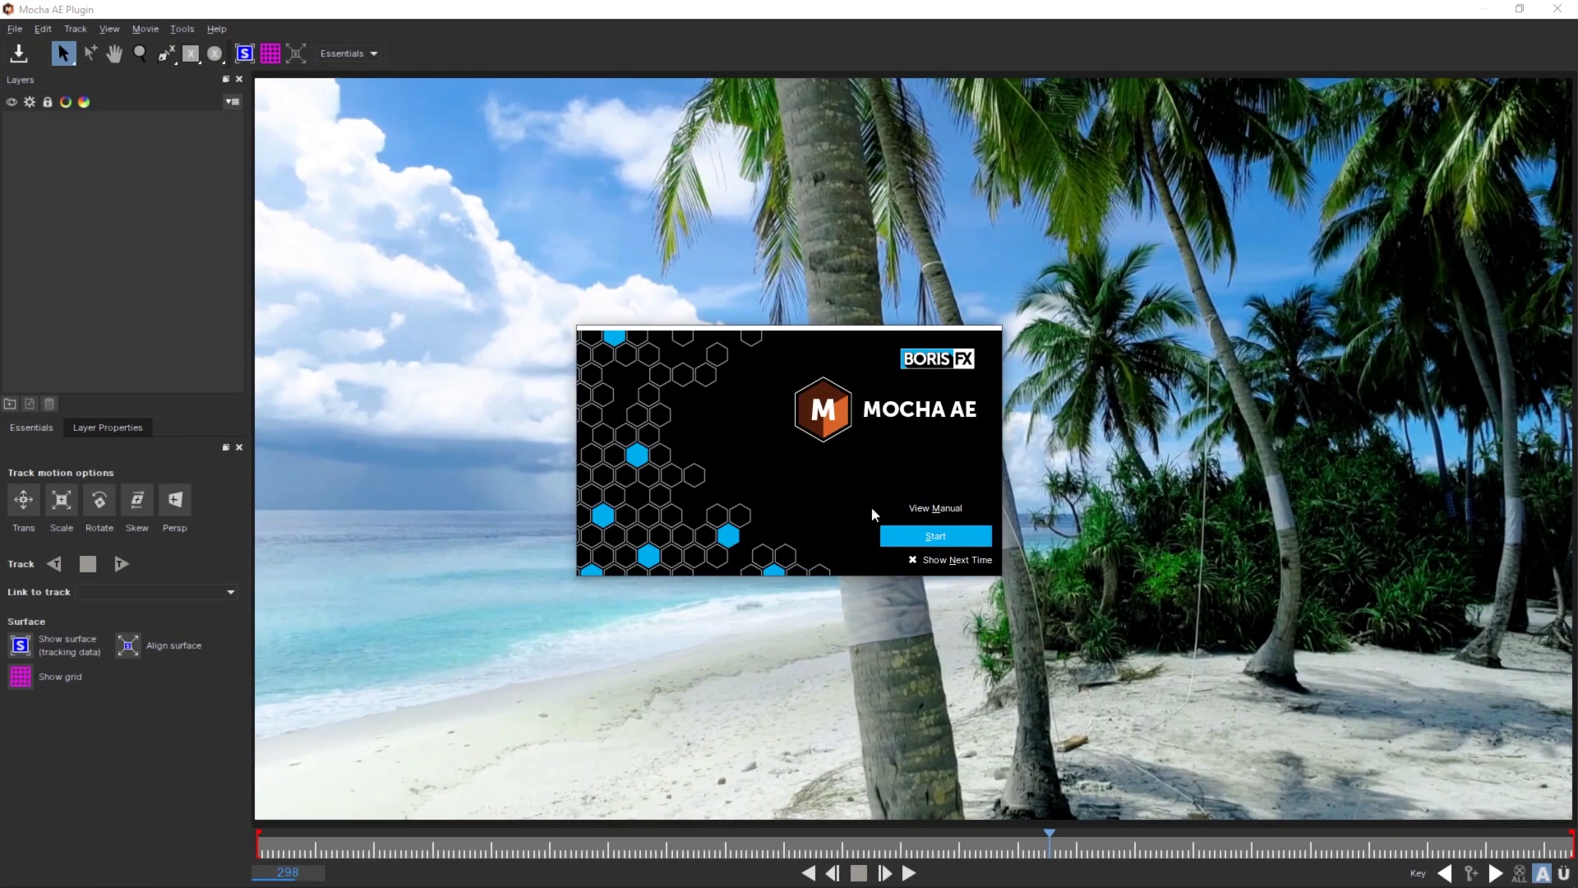
pyautogui.click(937, 538)
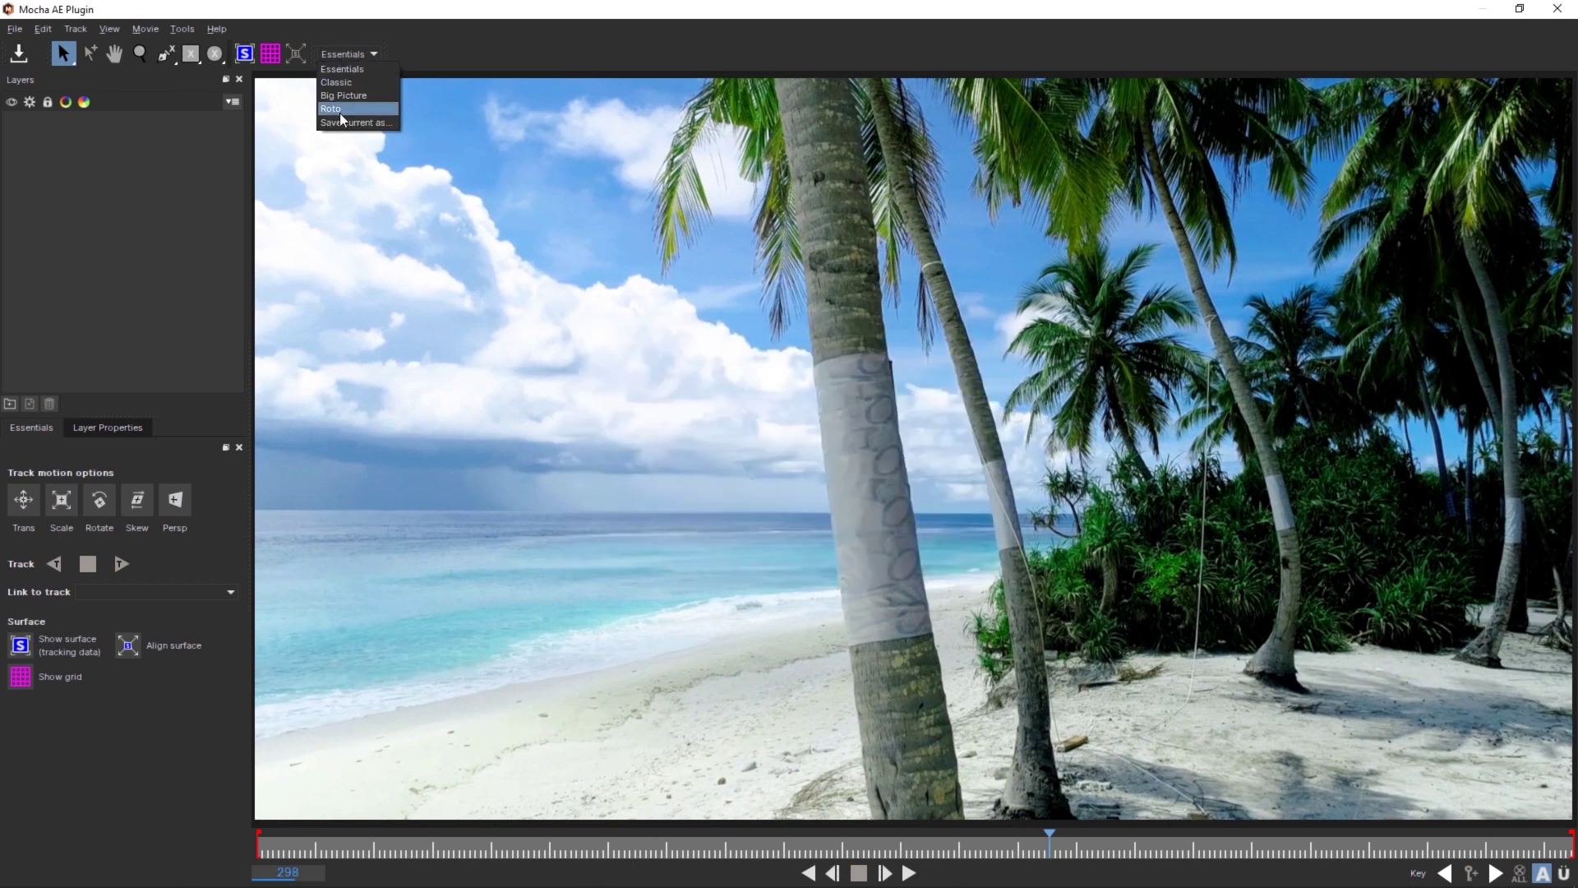
# Keep the Essentials workspace, then zoom out and pan so the whole beach frame fits.
pyautogui.click(343, 70)
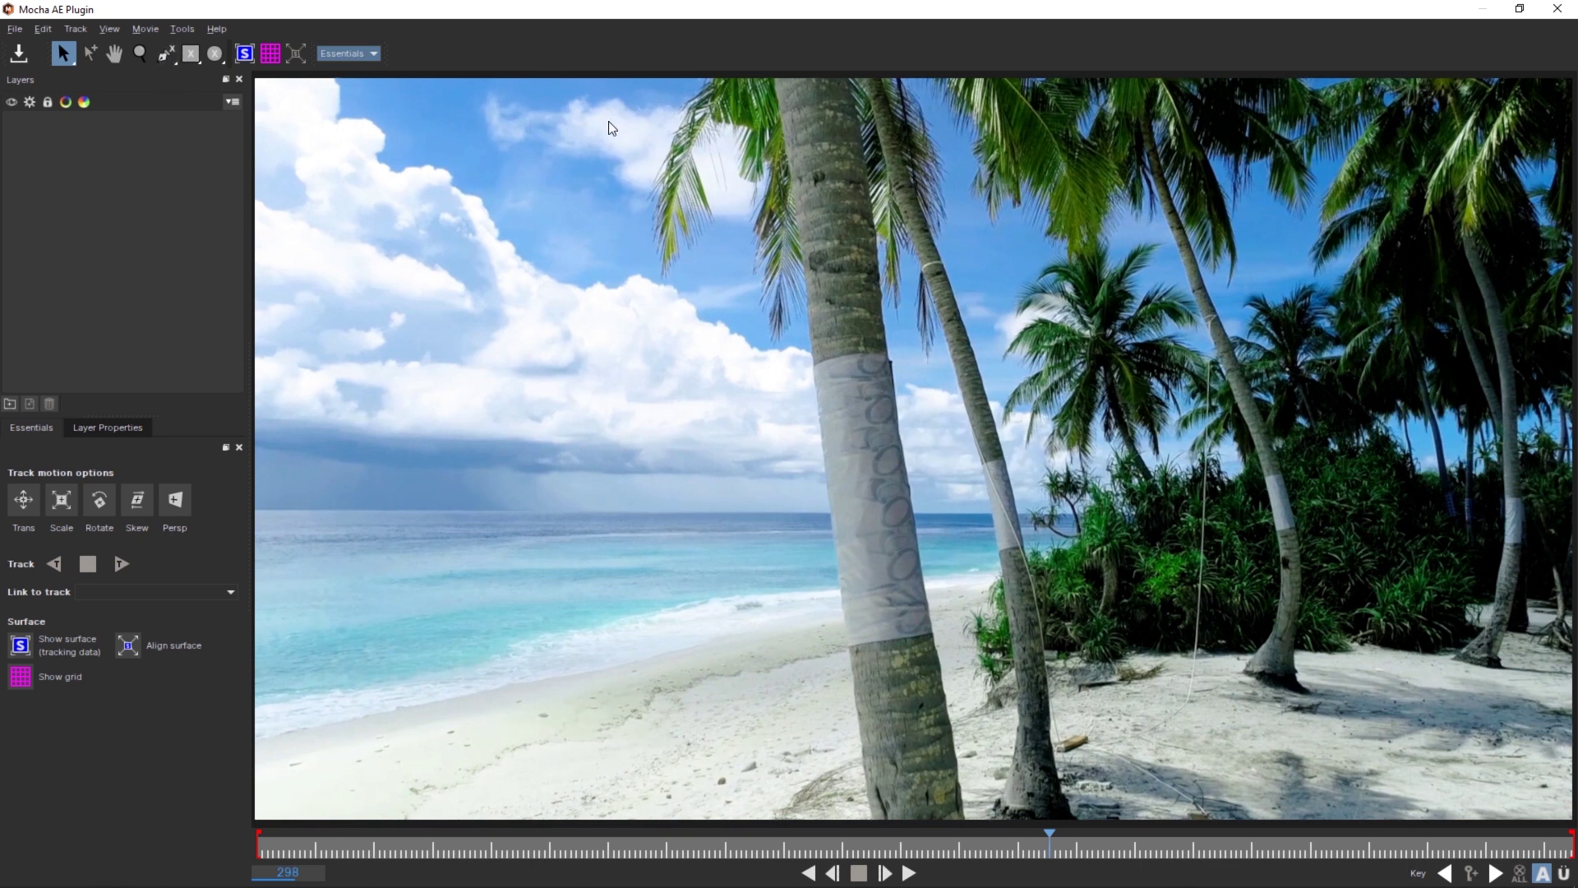
pyautogui.click(168, 55)
pyautogui.click(140, 54)
pyautogui.moveTo(754, 322); pyautogui.dragTo(743, 346)
pyautogui.moveTo(721, 389); pyautogui.dragTo(738, 385)
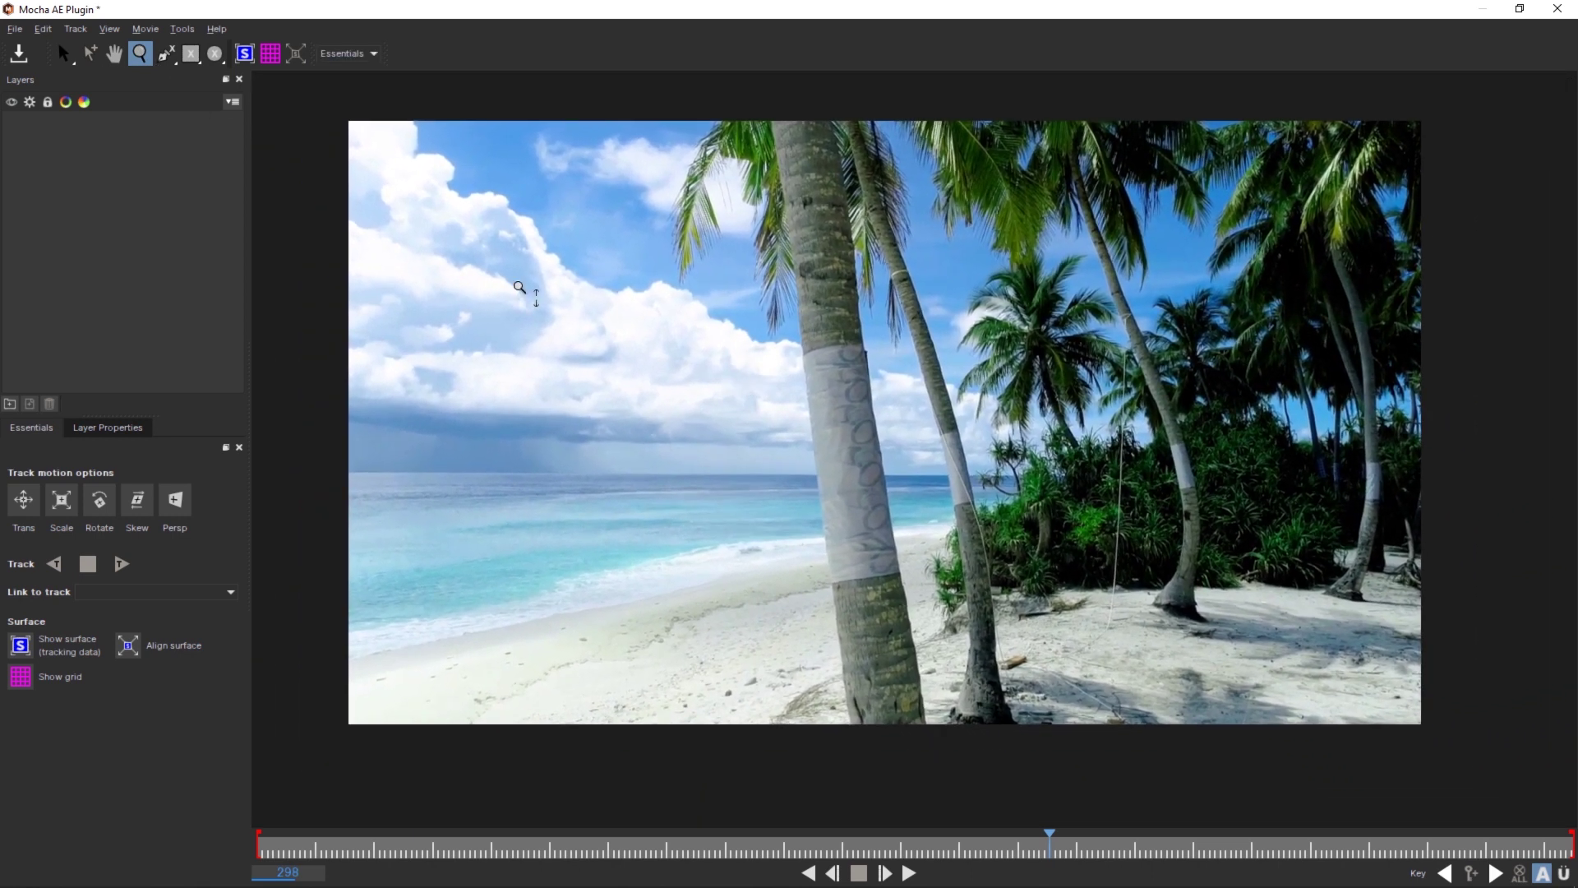
pyautogui.click(115, 54)
pyautogui.moveTo(733, 360)
pyautogui.mouseDown()
pyautogui.moveTo(779, 420)
pyautogui.moveTo(776, 354)
pyautogui.mouseUp()
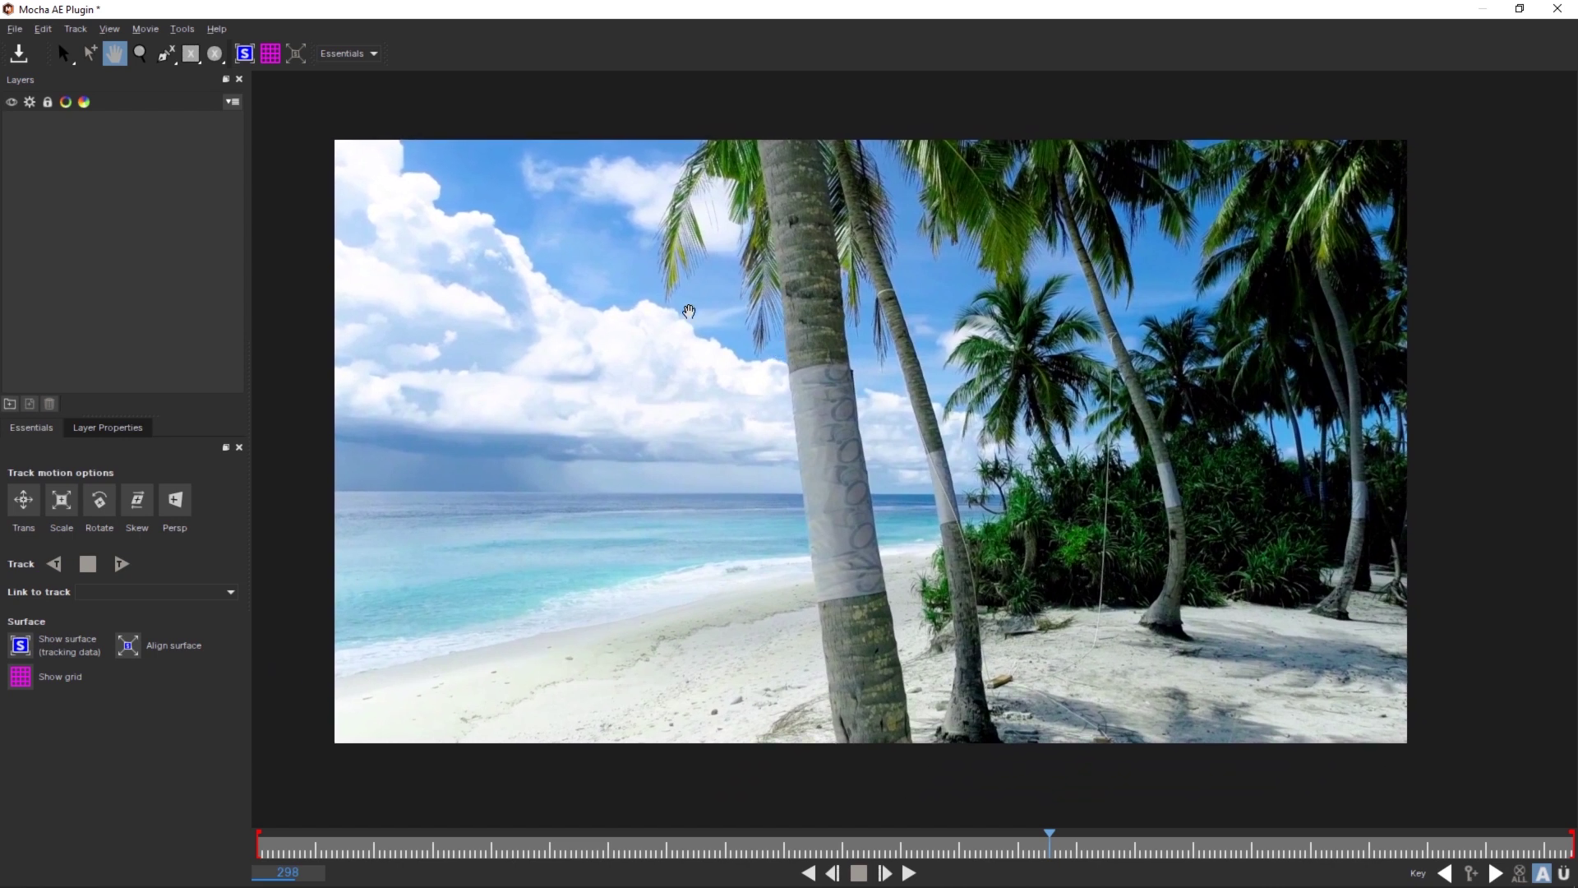
# Draw a closed X-Spline shape around the leaning palm trunk on Layer 1.
pyautogui.click(165, 54)
pyautogui.click(818, 136)
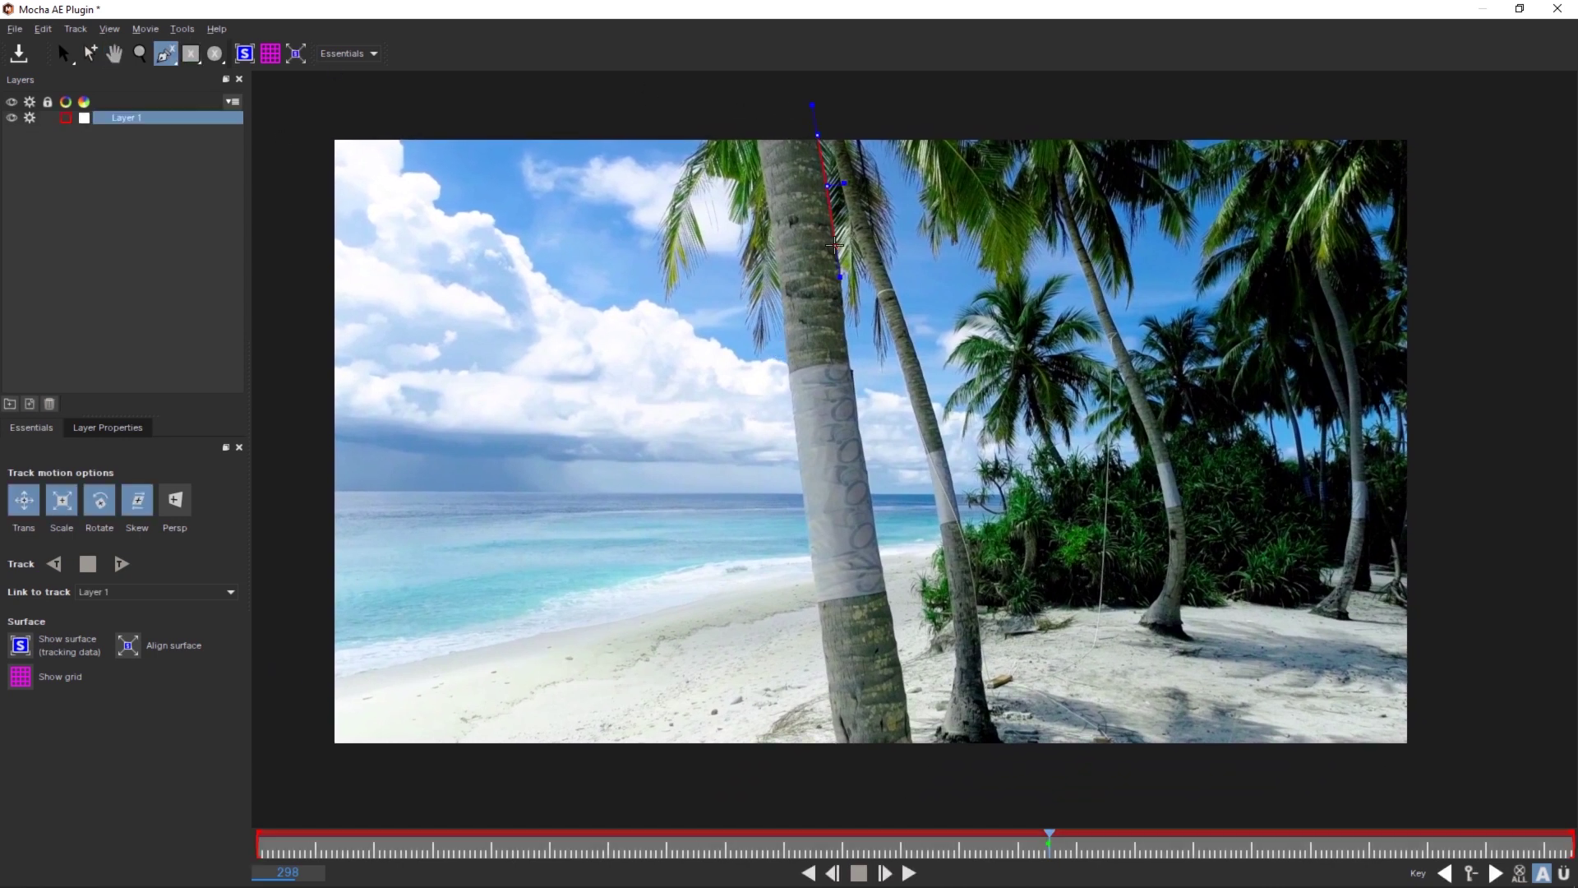
pyautogui.click(845, 321)
pyautogui.click(891, 601)
pyautogui.click(912, 750)
pyautogui.click(833, 750)
pyautogui.click(756, 140)
pyautogui.moveTo(777, 170); pyautogui.dragTo(787, 154)
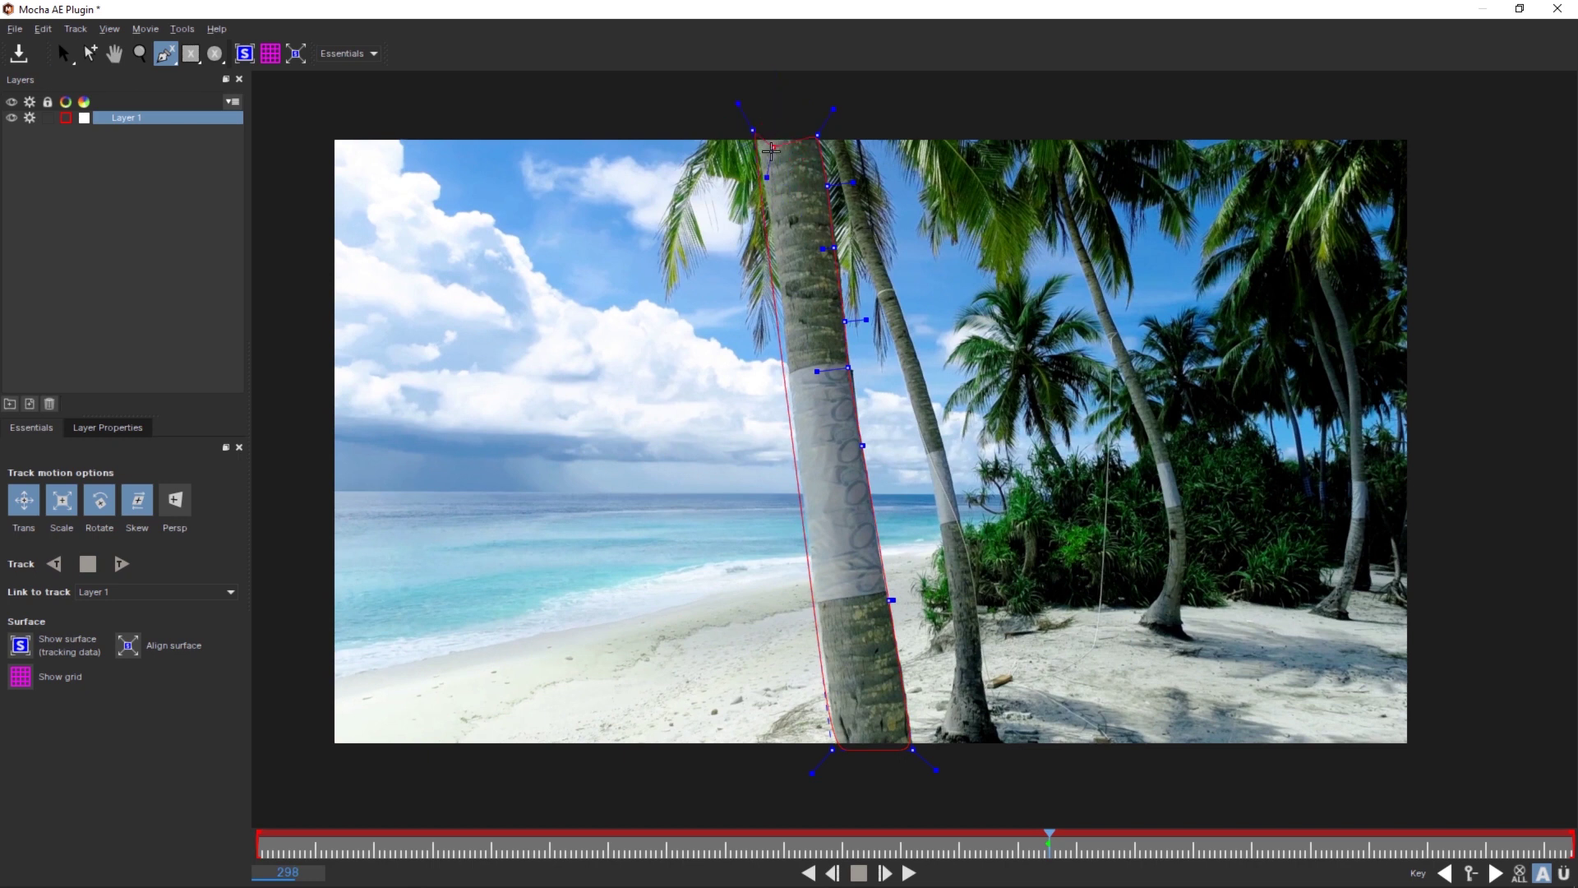
# With the Select tool, adjust points and add a new one along the trunk edge.
pyautogui.press('s')
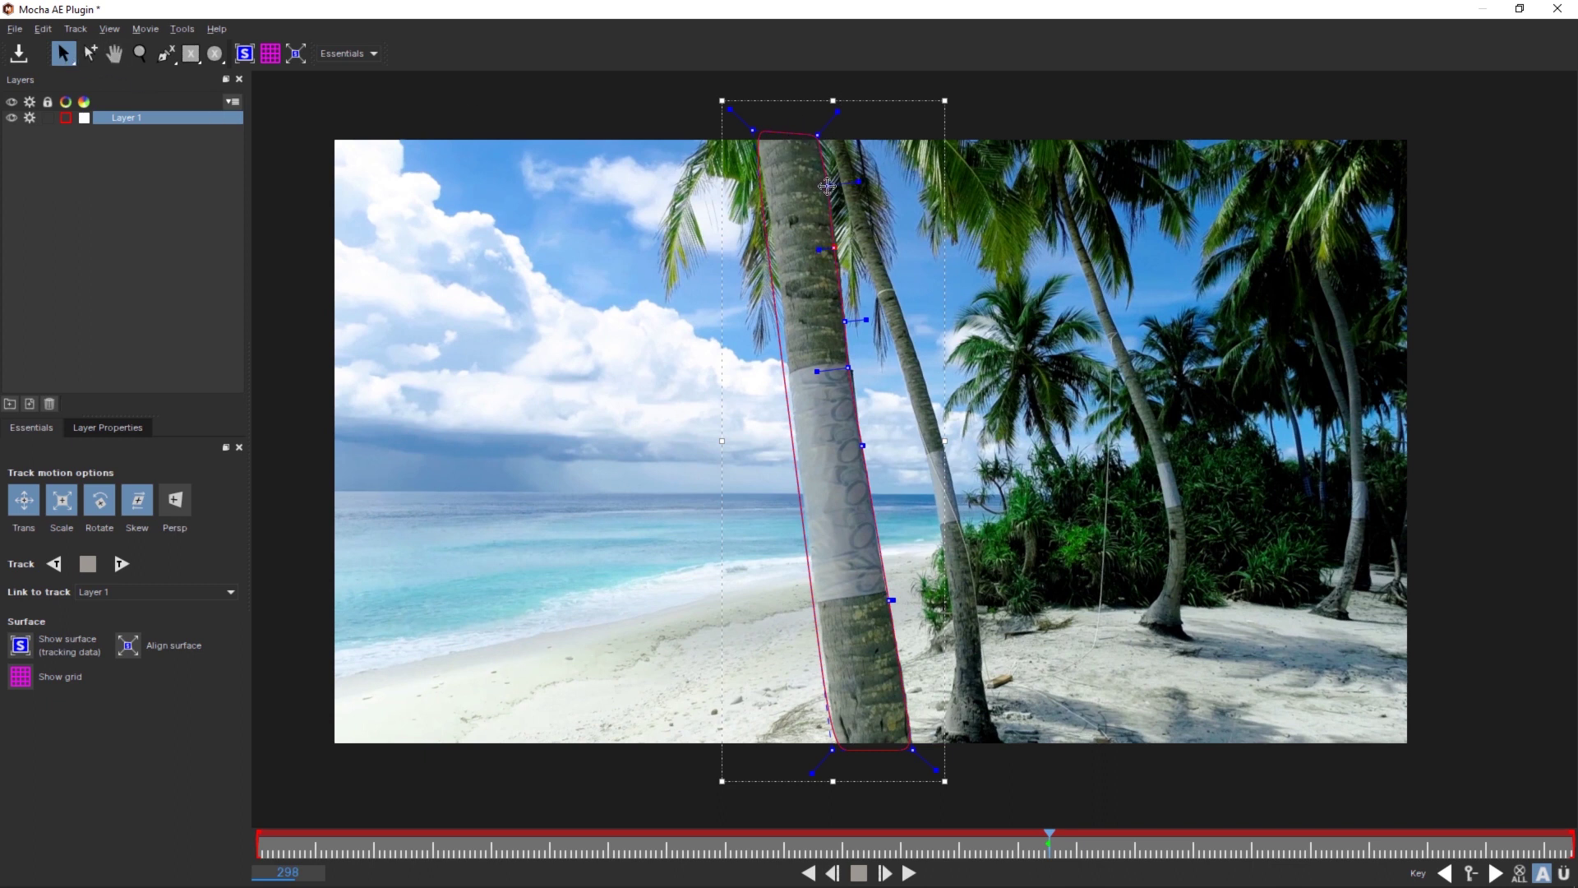
pyautogui.moveTo(833, 241); pyautogui.dragTo(835, 245)
pyautogui.click(861, 403)
pyautogui.moveTo(911, 749); pyautogui.dragTo(913, 756)
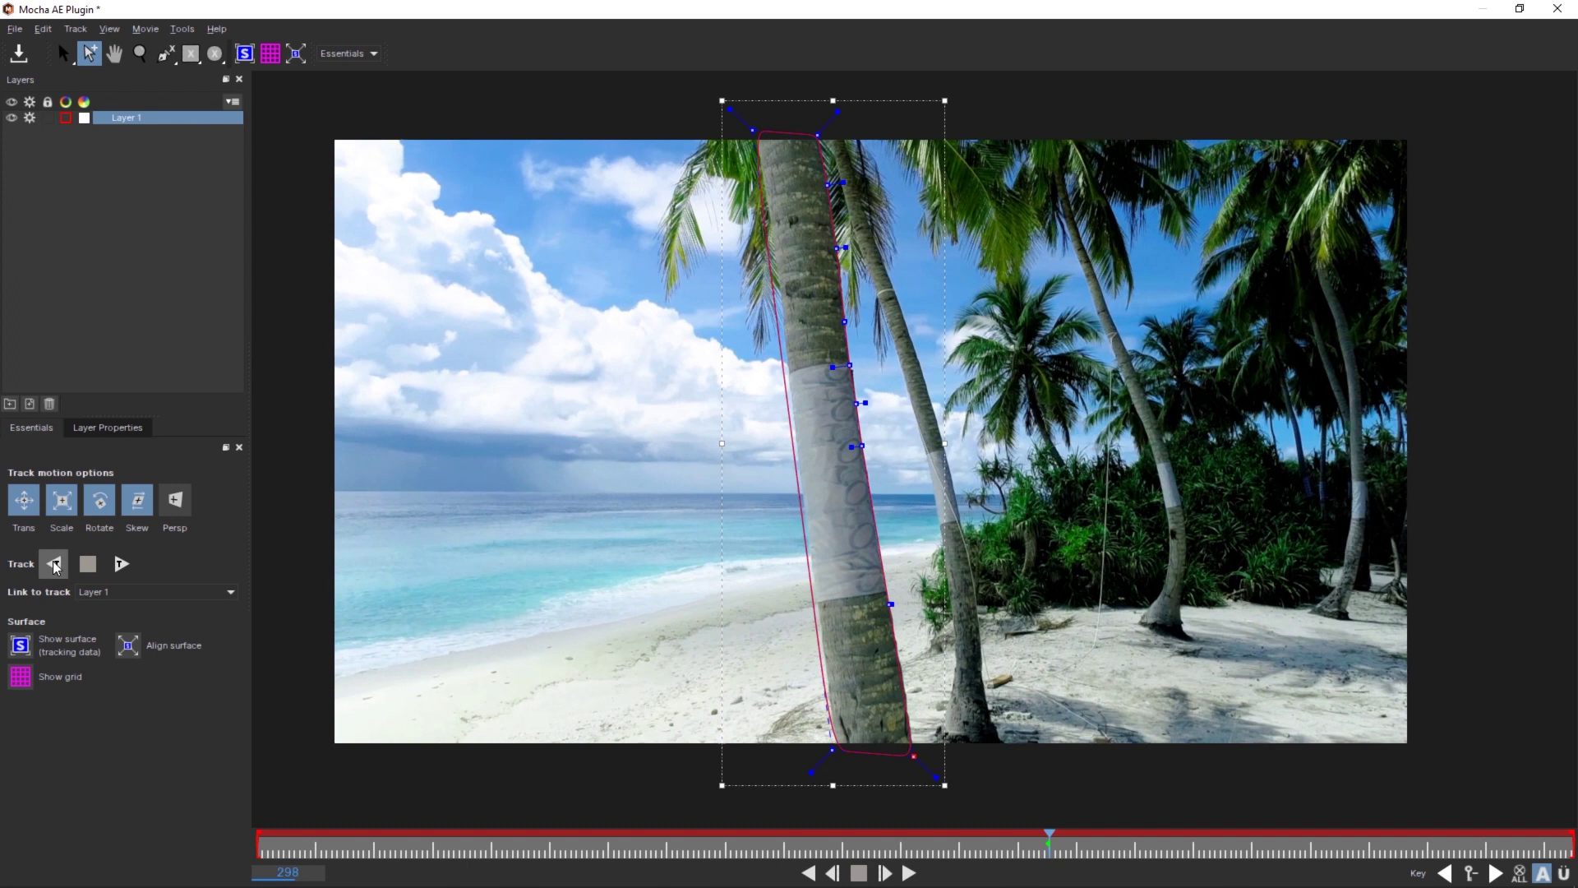
# Track the trunk backward to frame 261 and pull the spline's top points above the frame.
pyautogui.click(55, 564)
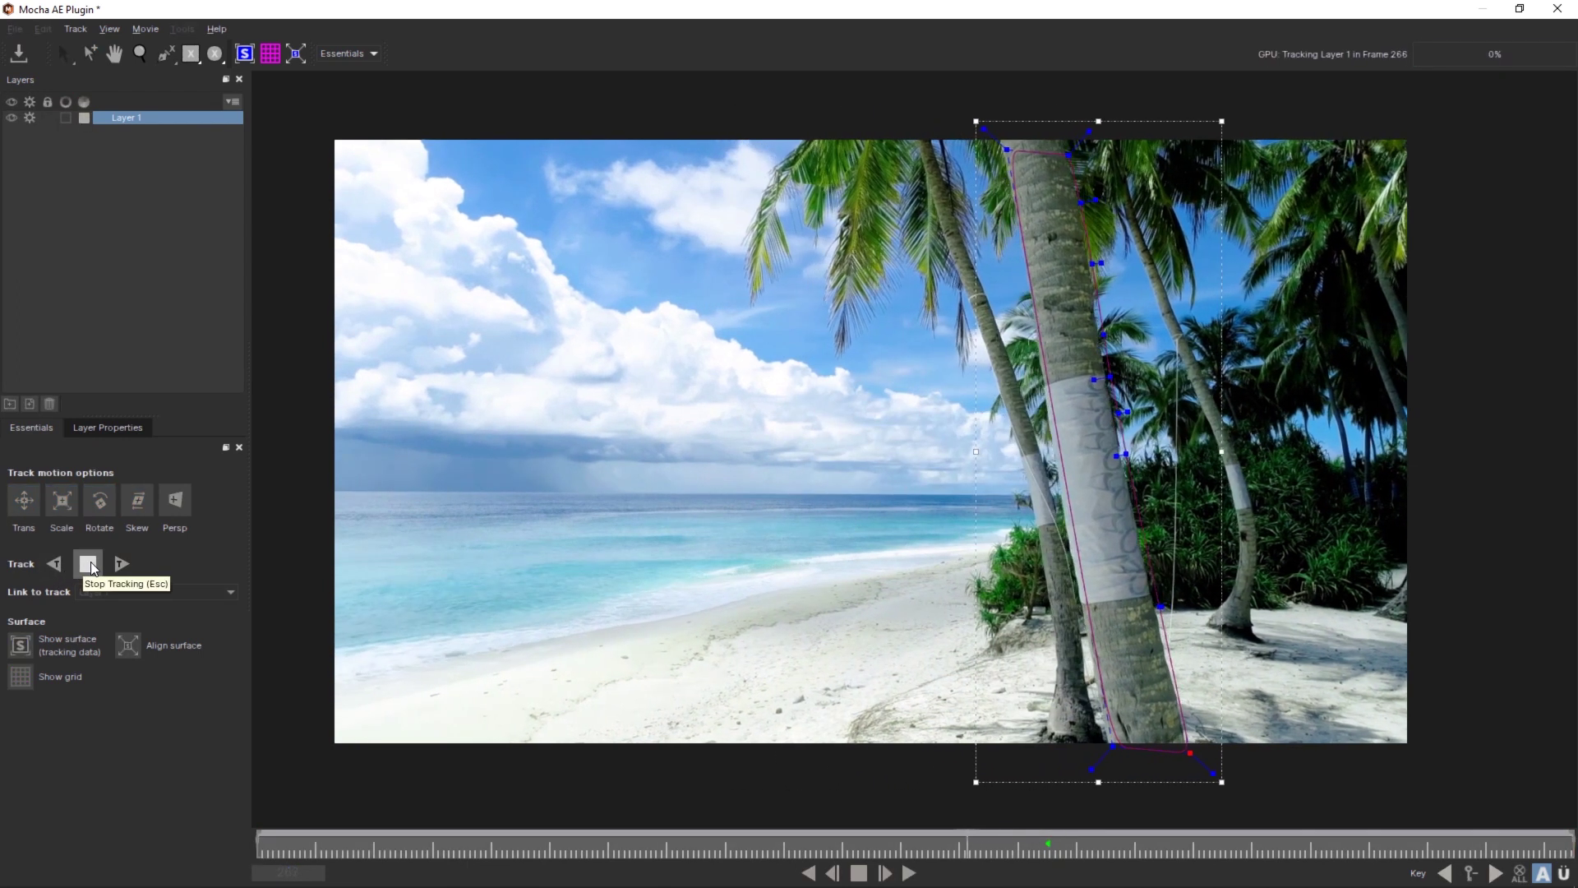
pyautogui.click(88, 565)
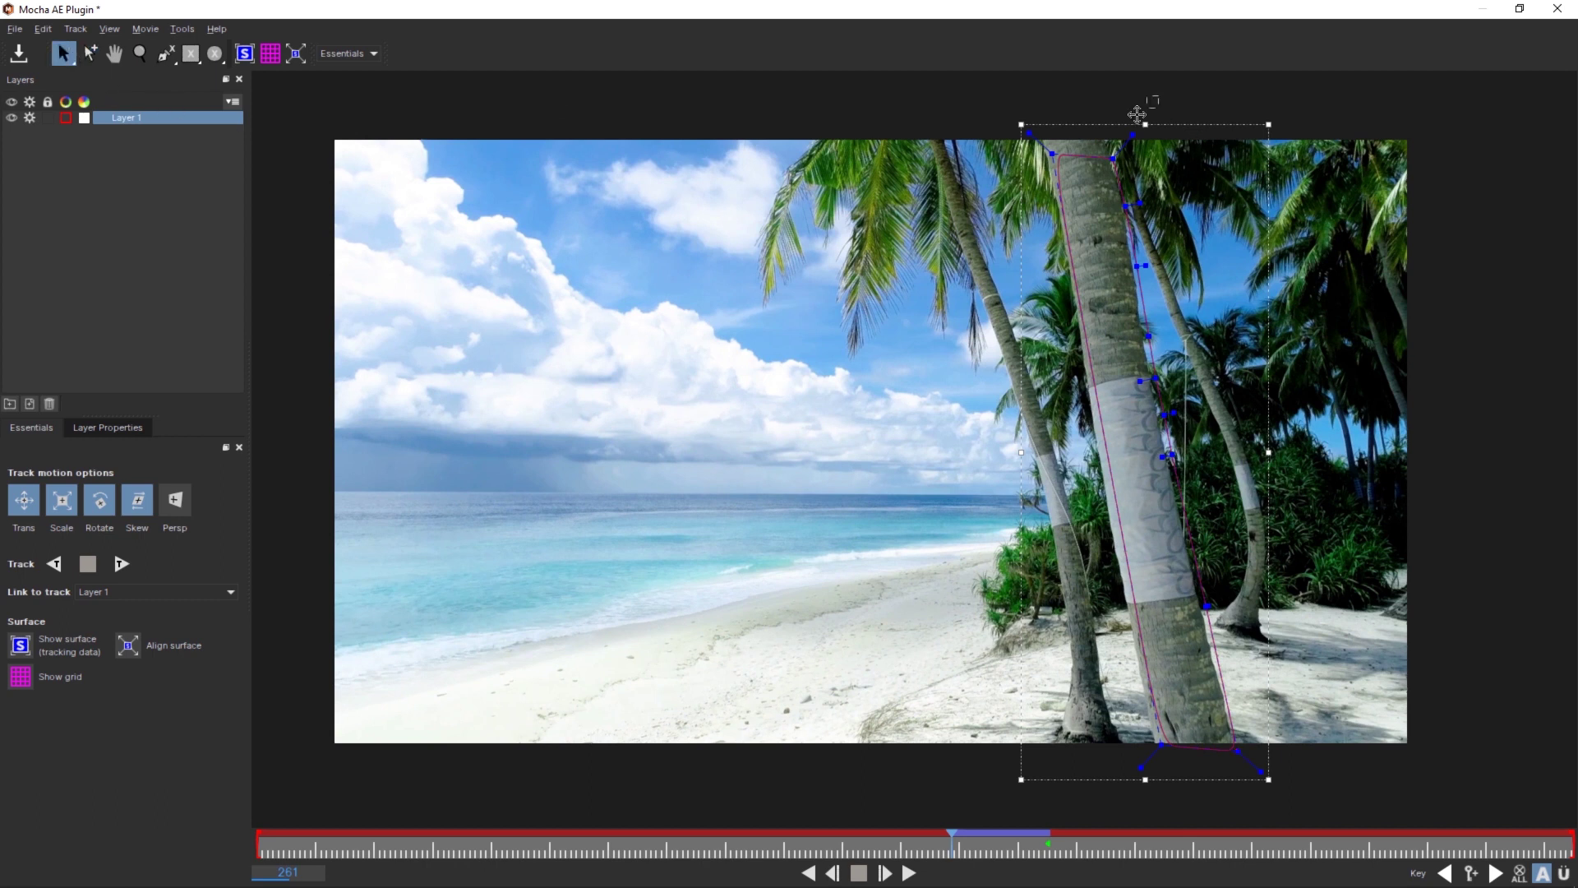
pyautogui.moveTo(1053, 153); pyautogui.dragTo(1035, 106)
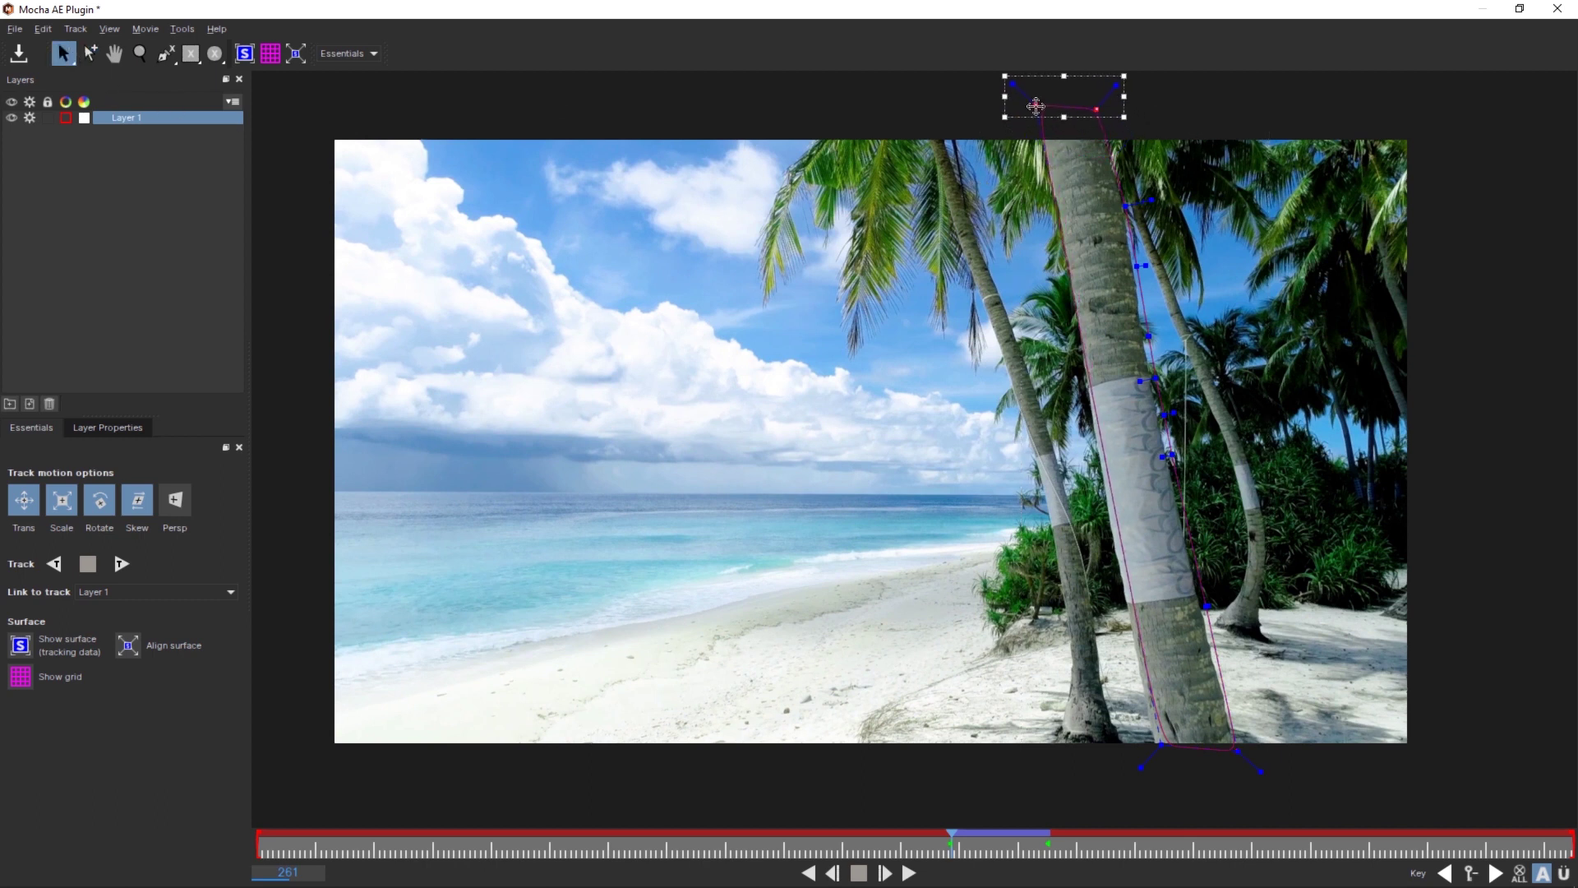
# Realign the spline's trunk-edge and bottom points so they hug the palm trunk.
pyautogui.click(1126, 208)
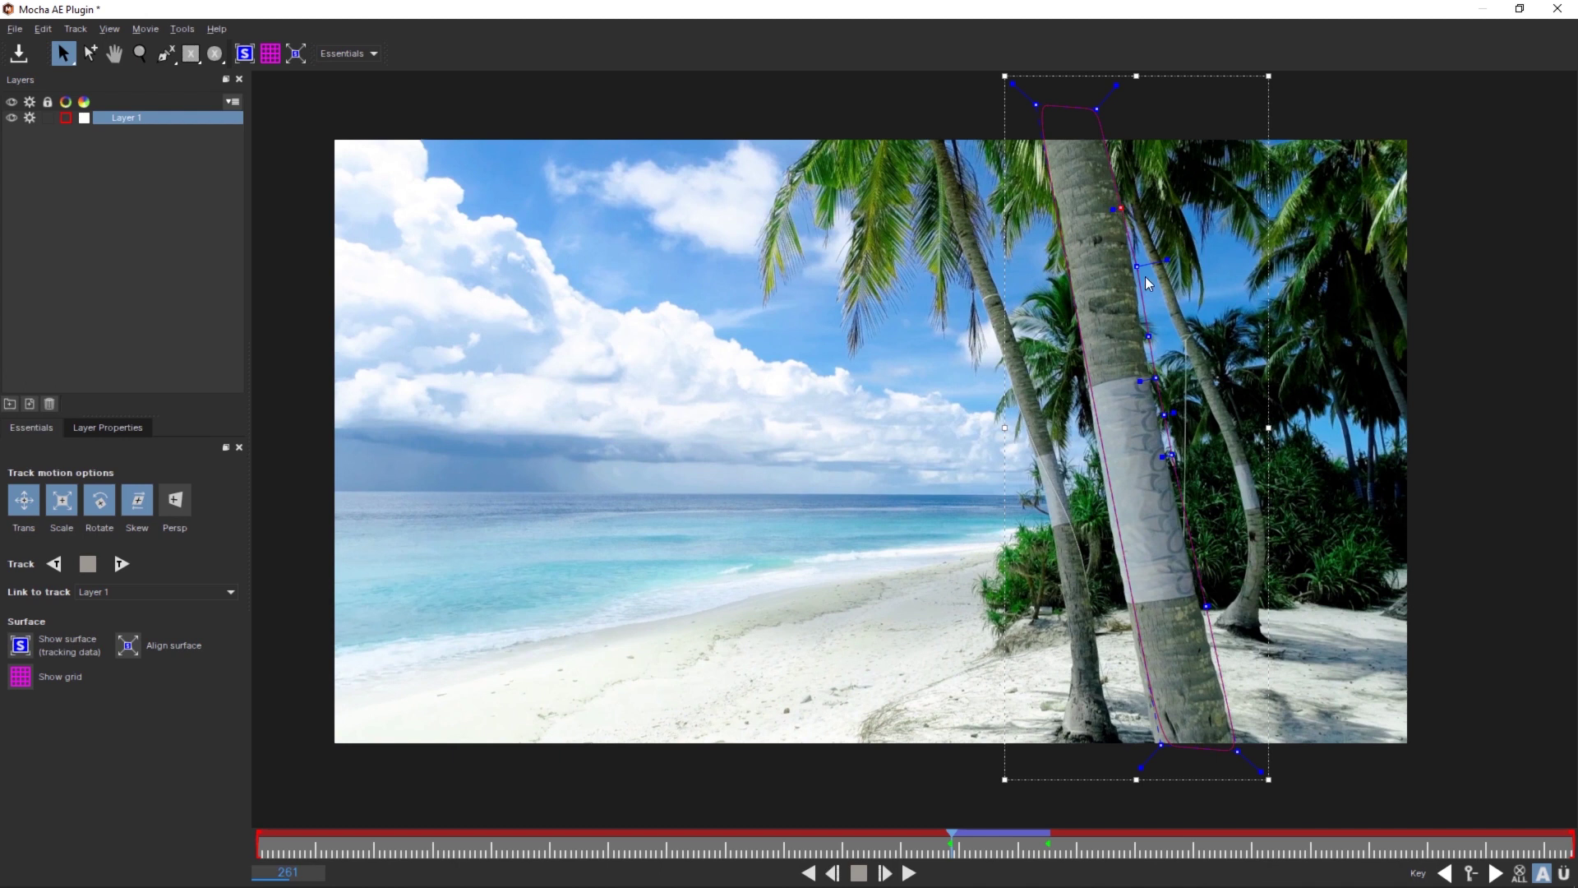
pyautogui.moveTo(1145, 341); pyautogui.dragTo(1135, 387)
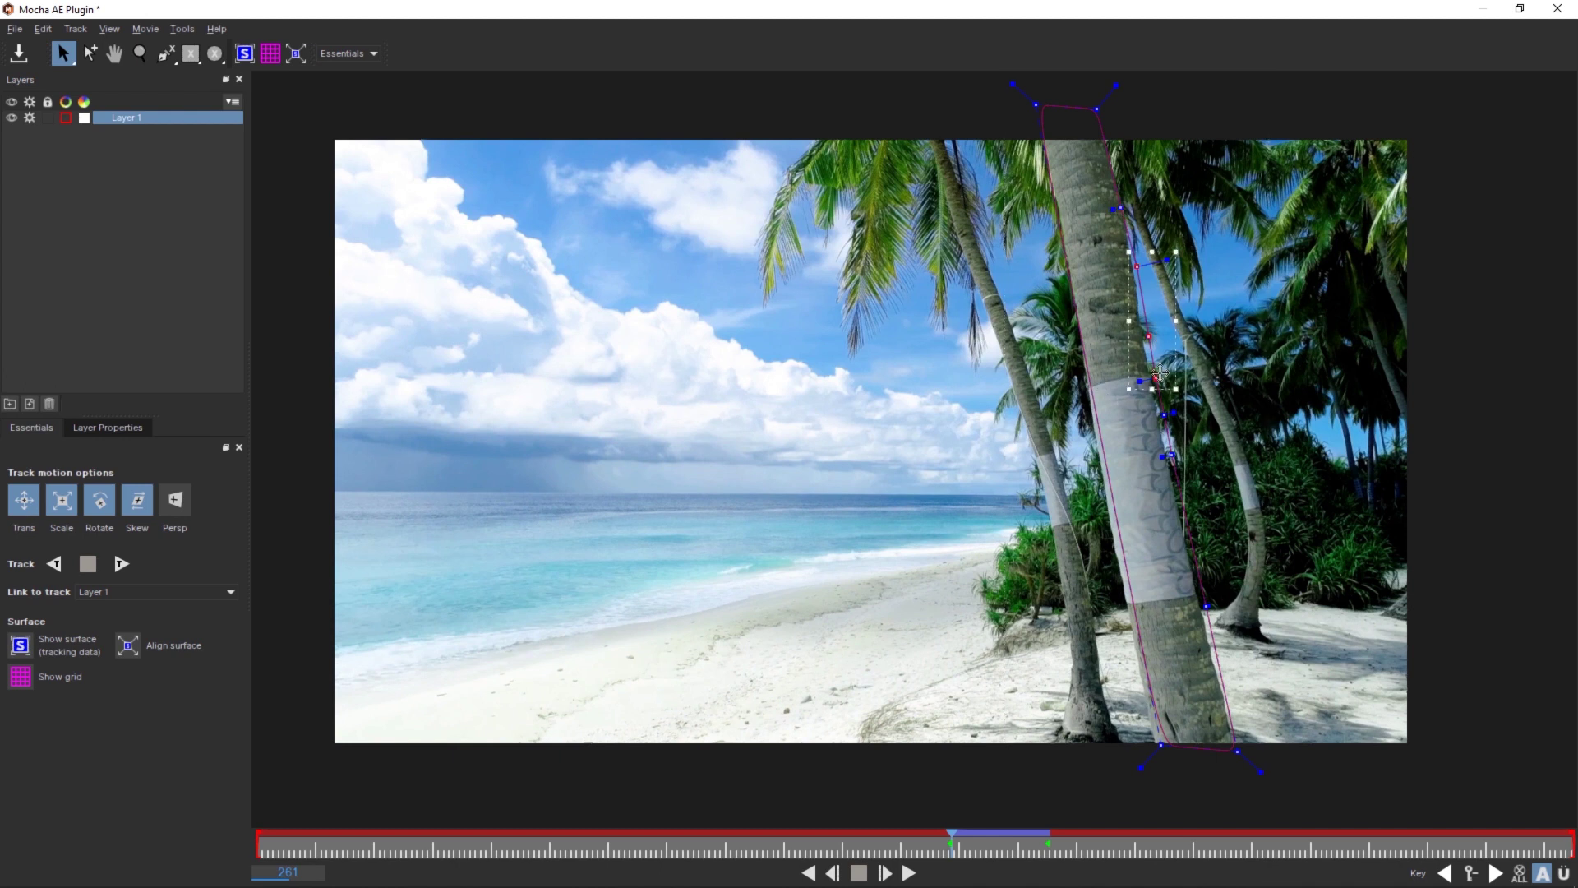
pyautogui.click(1207, 406)
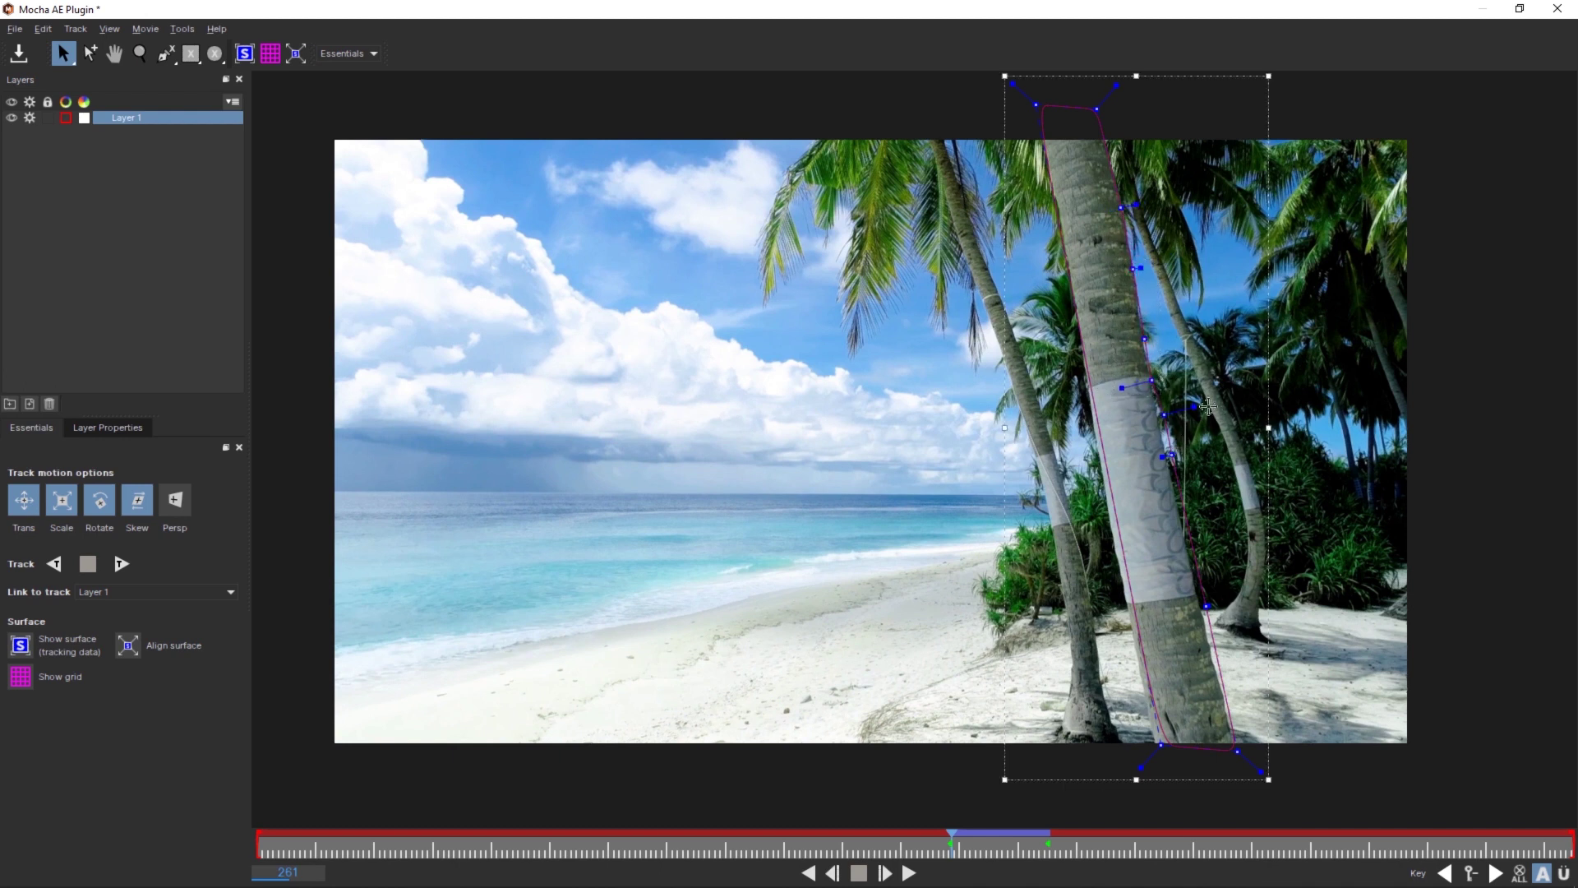
pyautogui.moveTo(1195, 406); pyautogui.dragTo(1157, 422)
pyautogui.moveTo(1161, 745); pyautogui.dragTo(1152, 751)
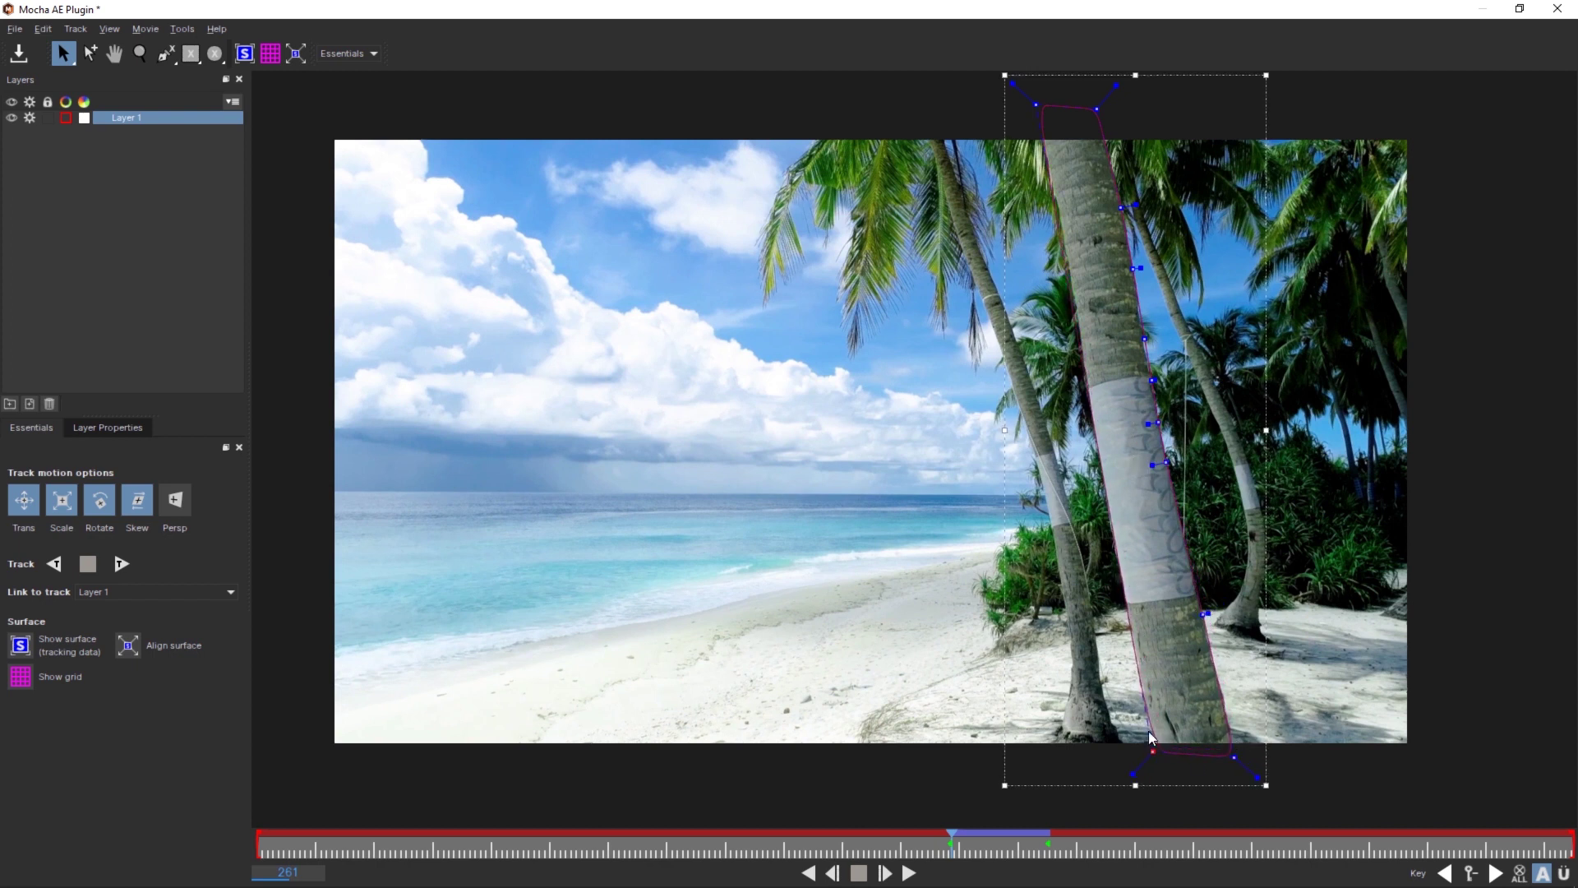
pyautogui.moveTo(1036, 105); pyautogui.dragTo(1037, 99)
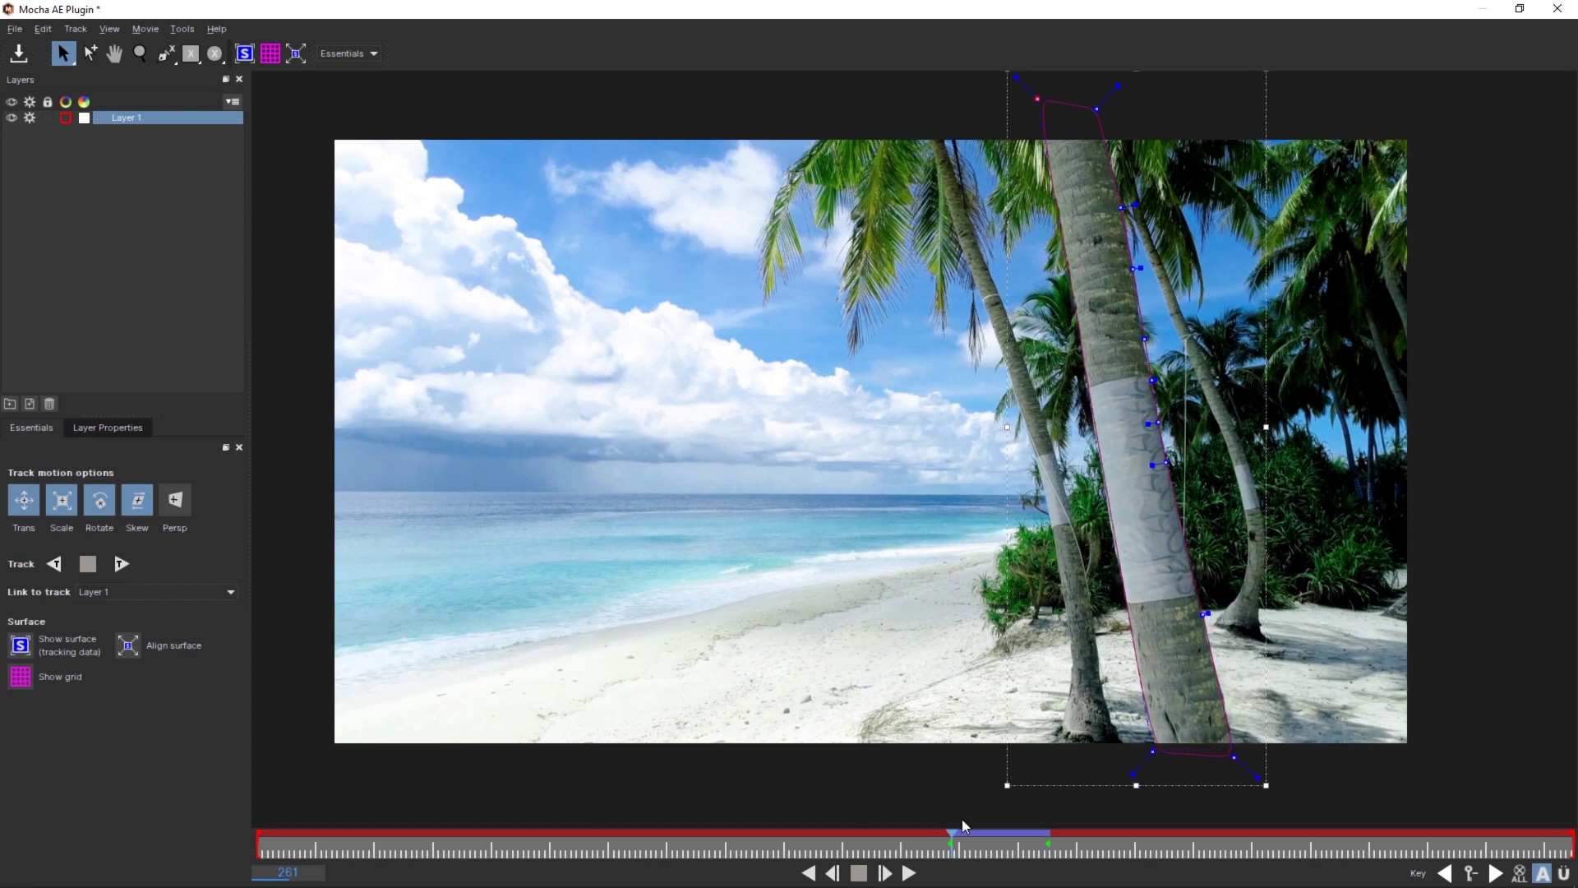
# Track the trunk forward and backward, dismiss the tracking errors and check frame 244.
pyautogui.click(123, 565)
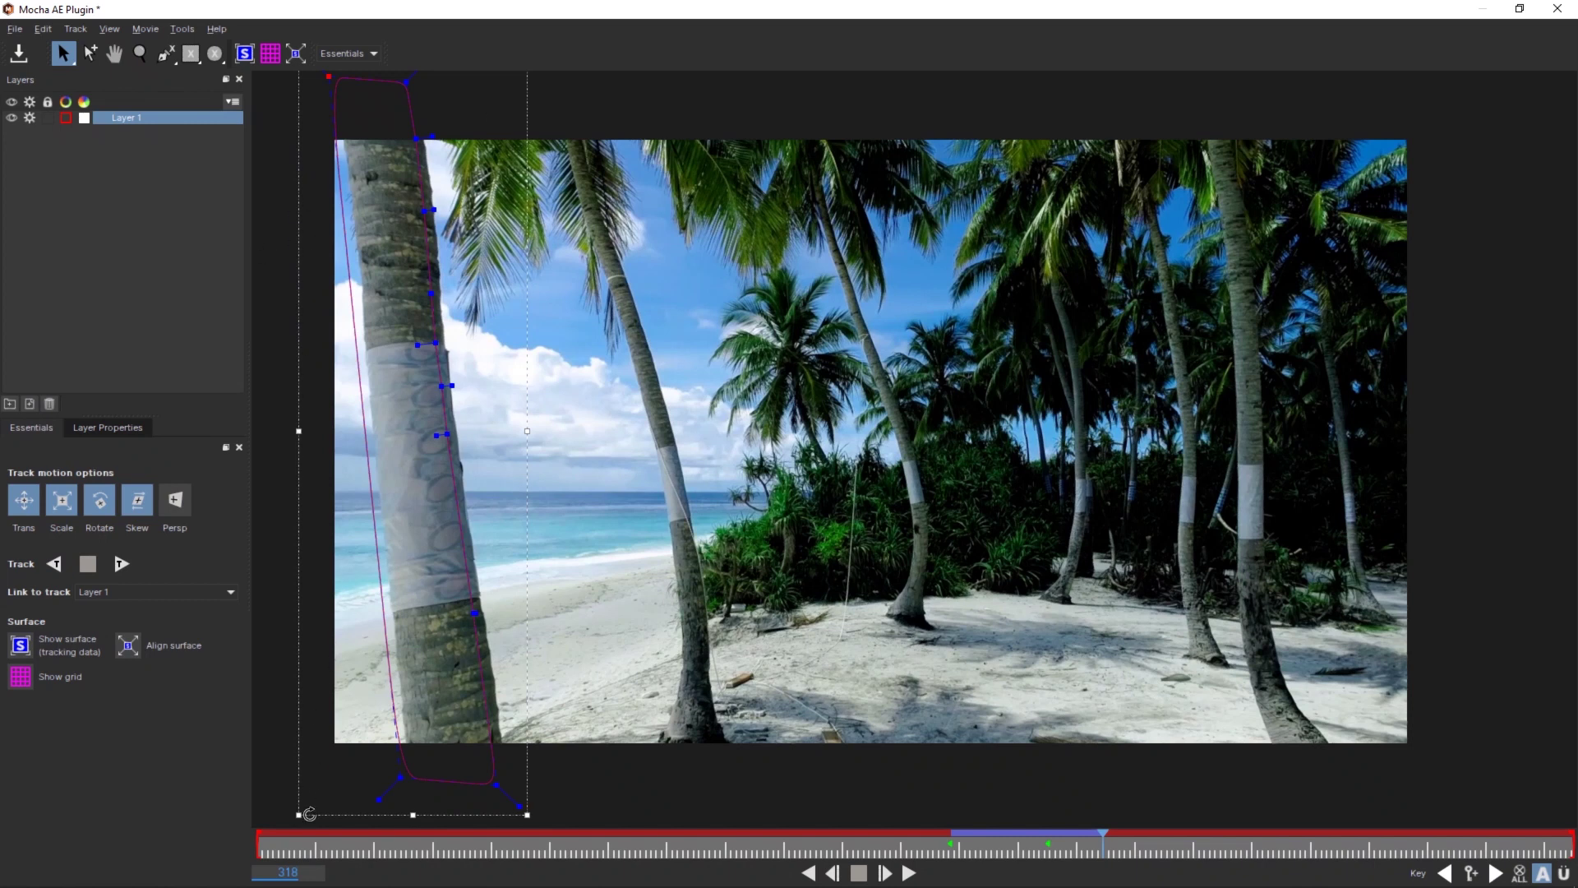
pyautogui.moveTo(527, 366); pyautogui.dragTo(534, 371)
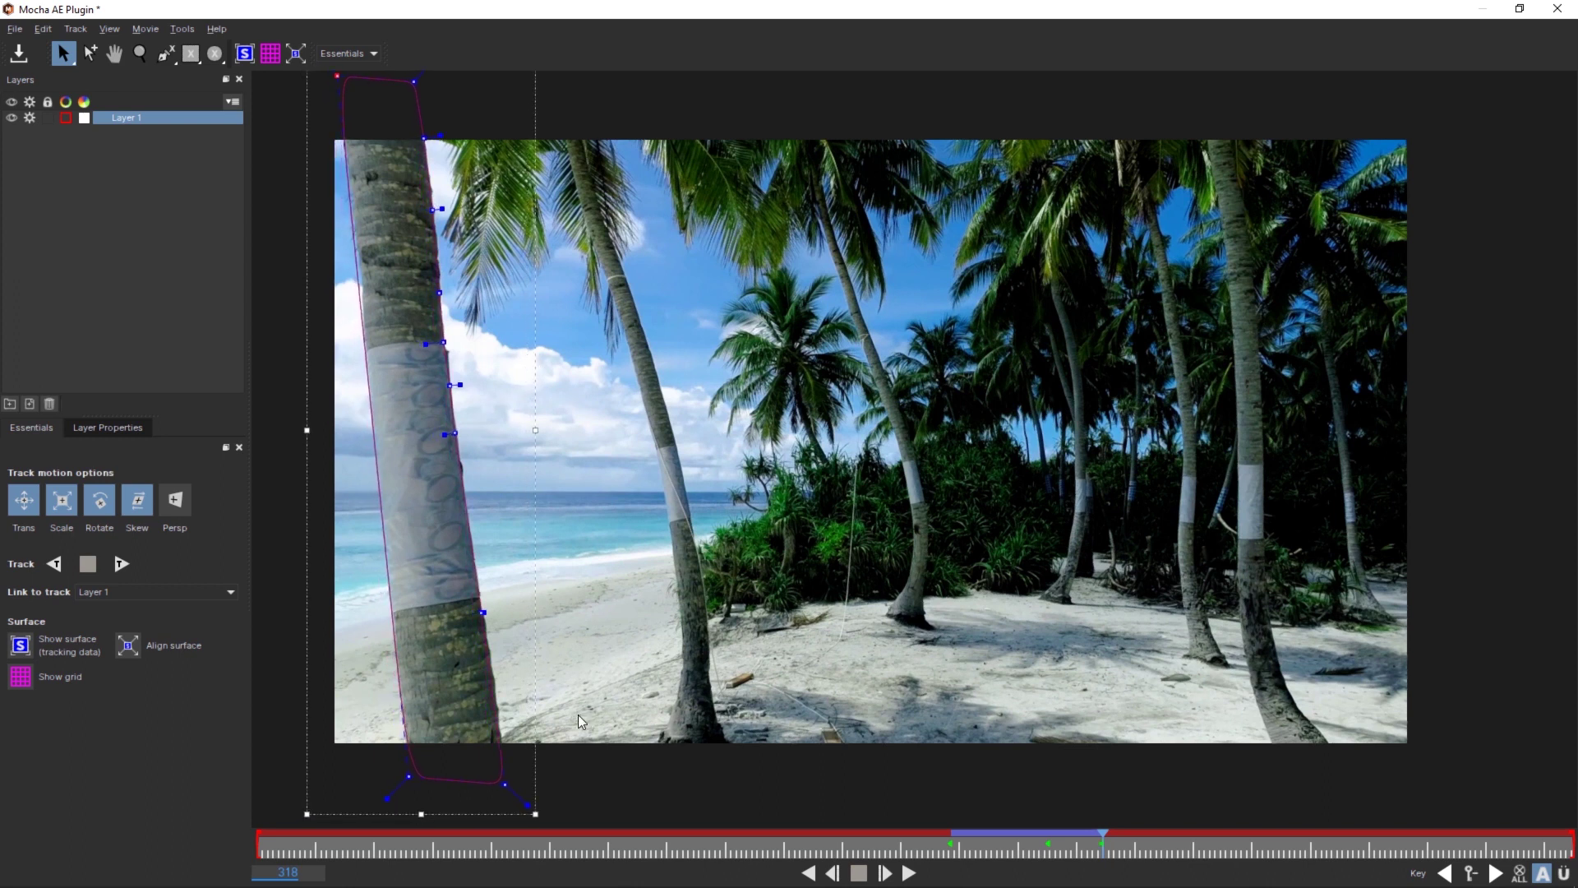
pyautogui.click(54, 563)
pyautogui.click(120, 564)
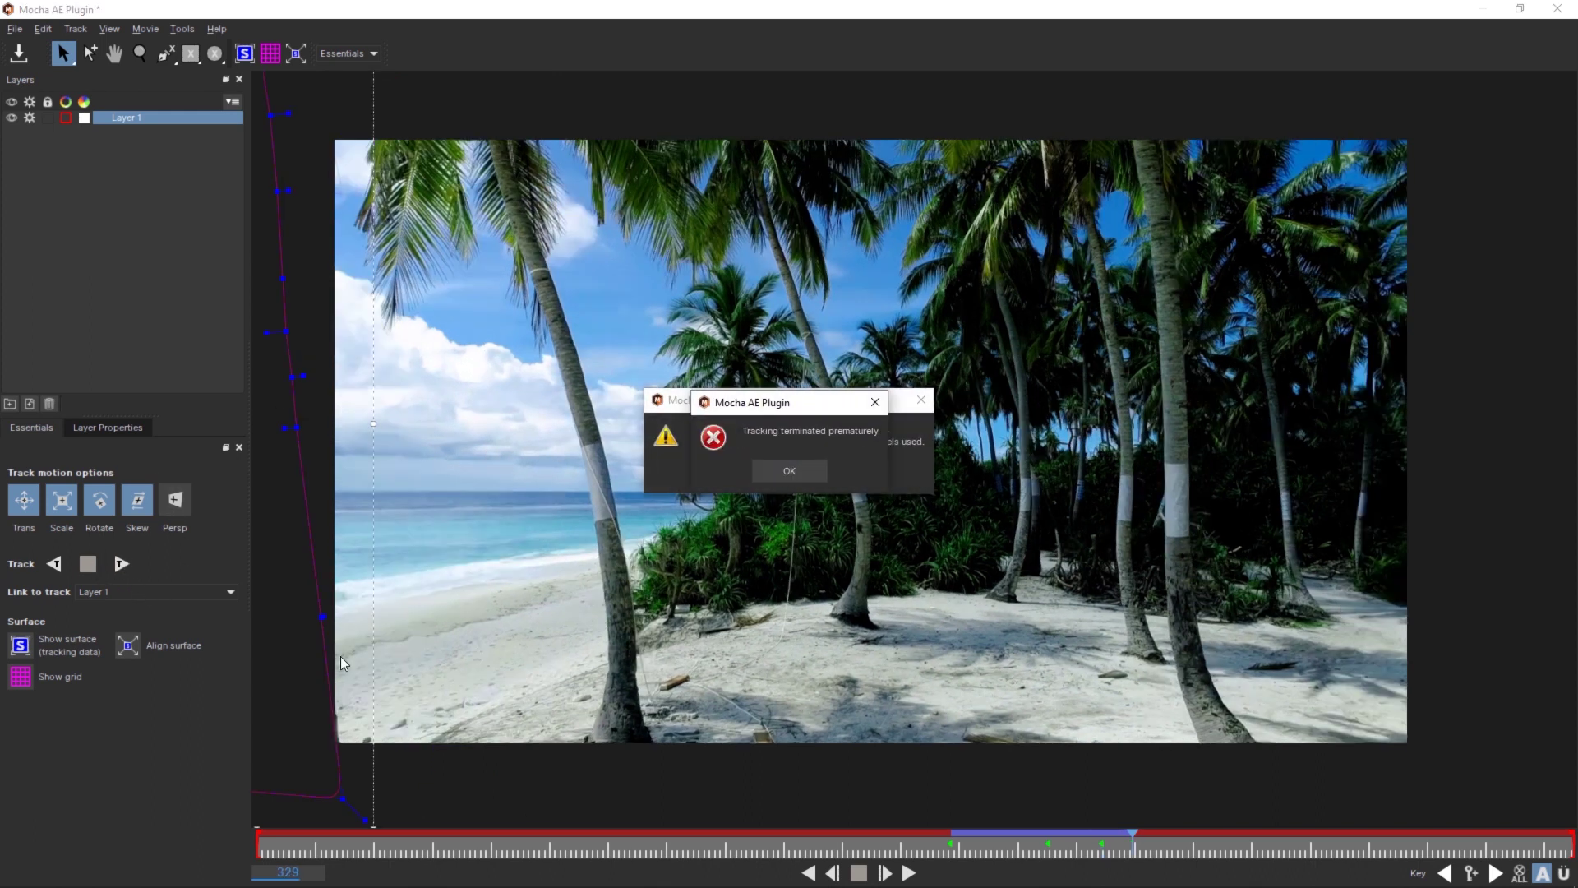
pyautogui.click(785, 471)
pyautogui.click(797, 471)
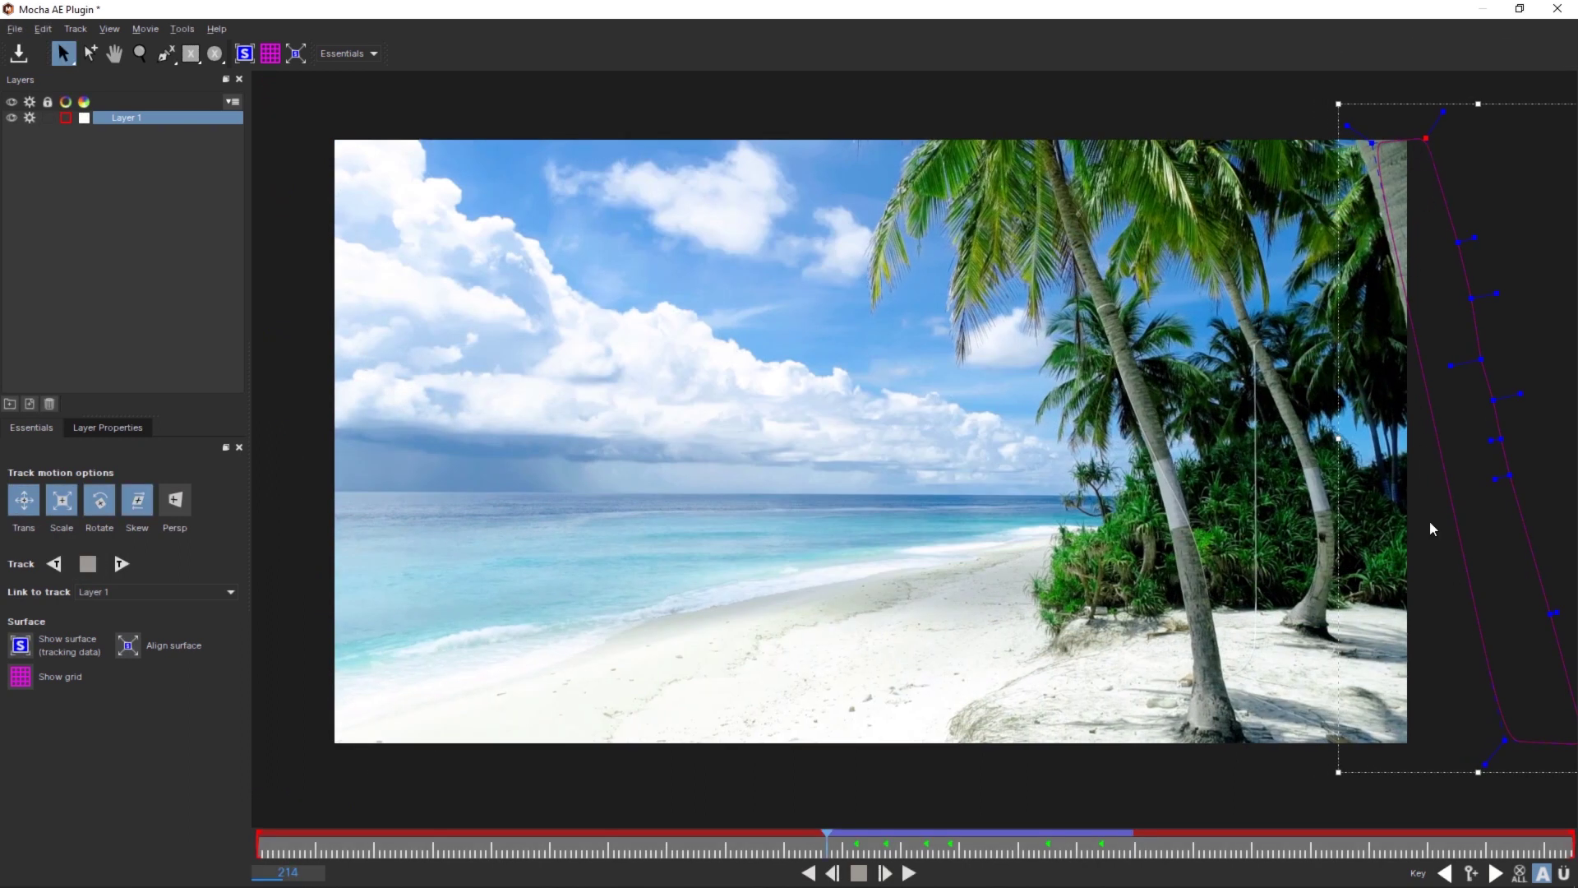
pyautogui.moveTo(833, 850); pyautogui.dragTo(1032, 844)
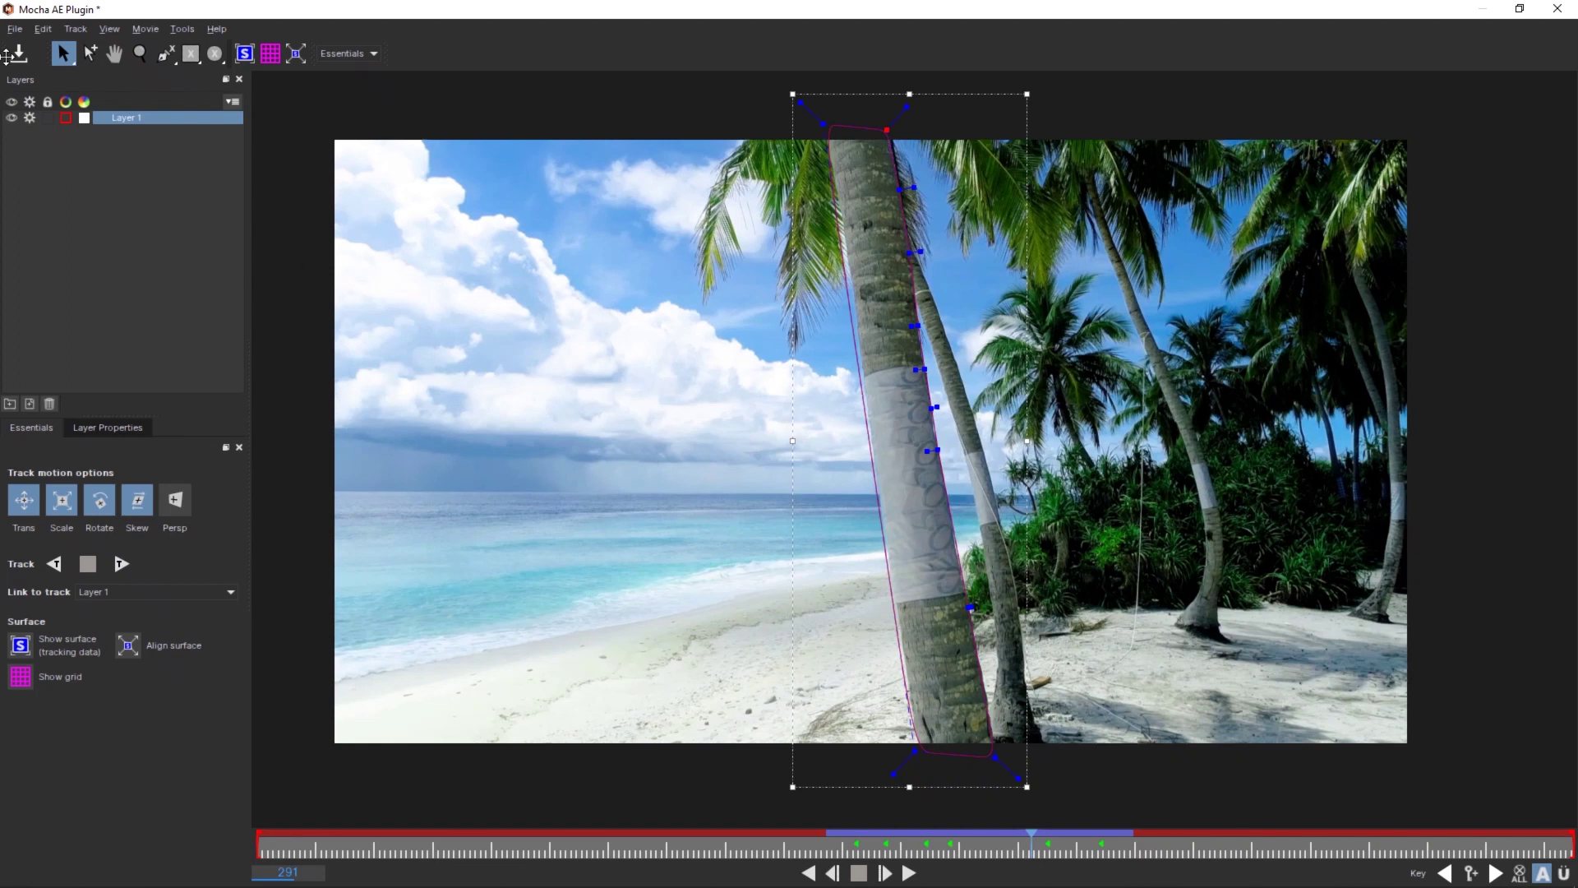
# Save the Mocha tracking project and exit back to After Effects.
pyautogui.click(15, 29)
pyautogui.click(37, 76)
pyautogui.click(14, 31)
pyautogui.click(44, 181)
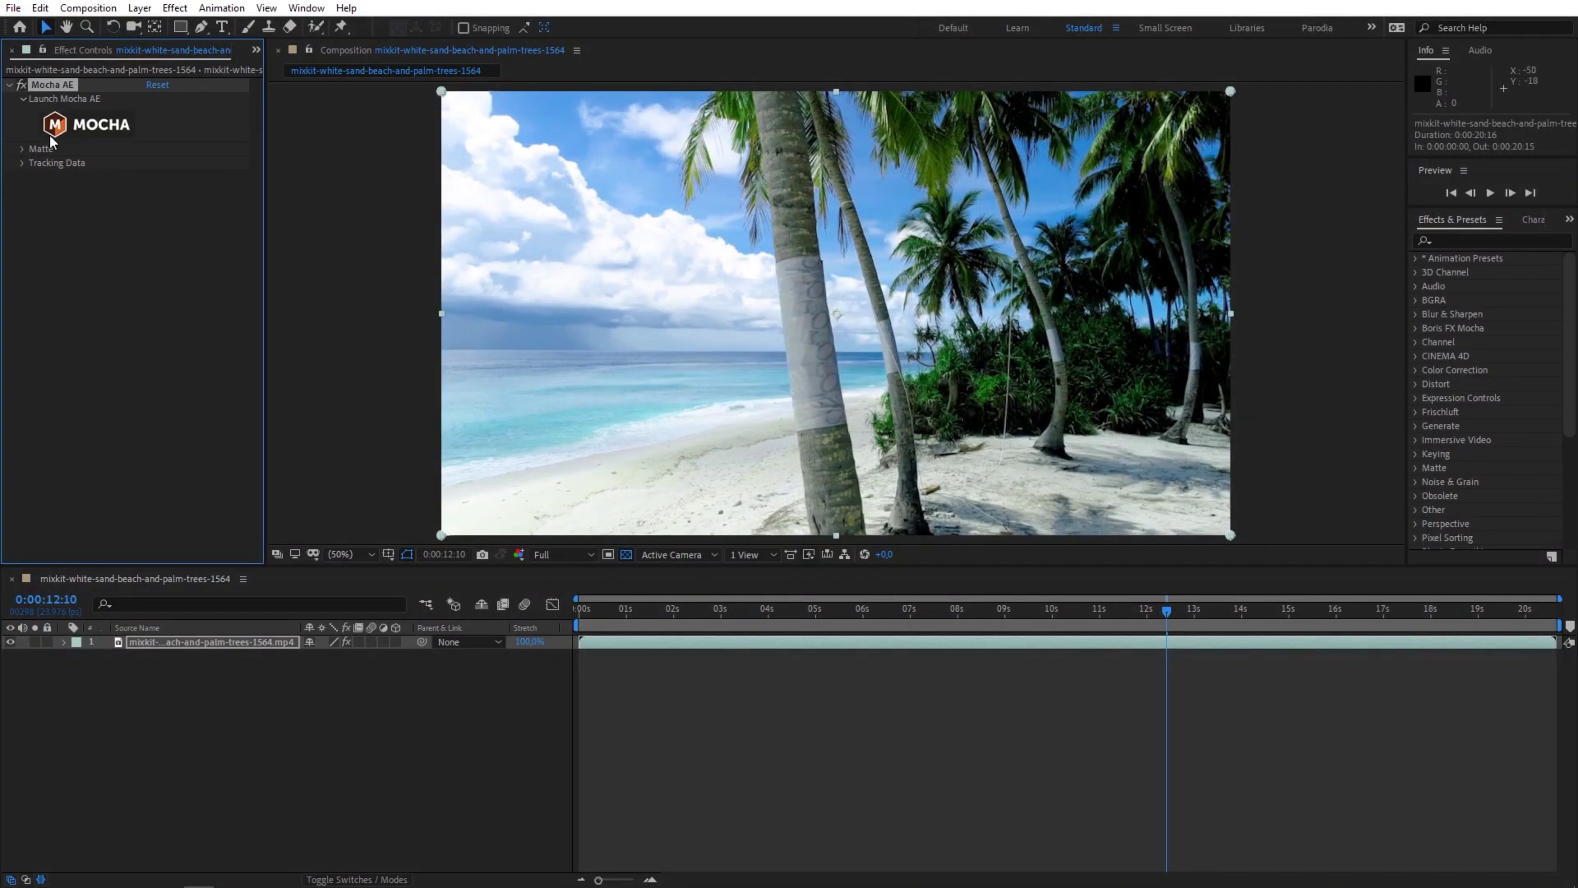
# Use Create AE Masks in the Mocha AE effect's Matte section to mask the palm trunk.
pyautogui.click(22, 150)
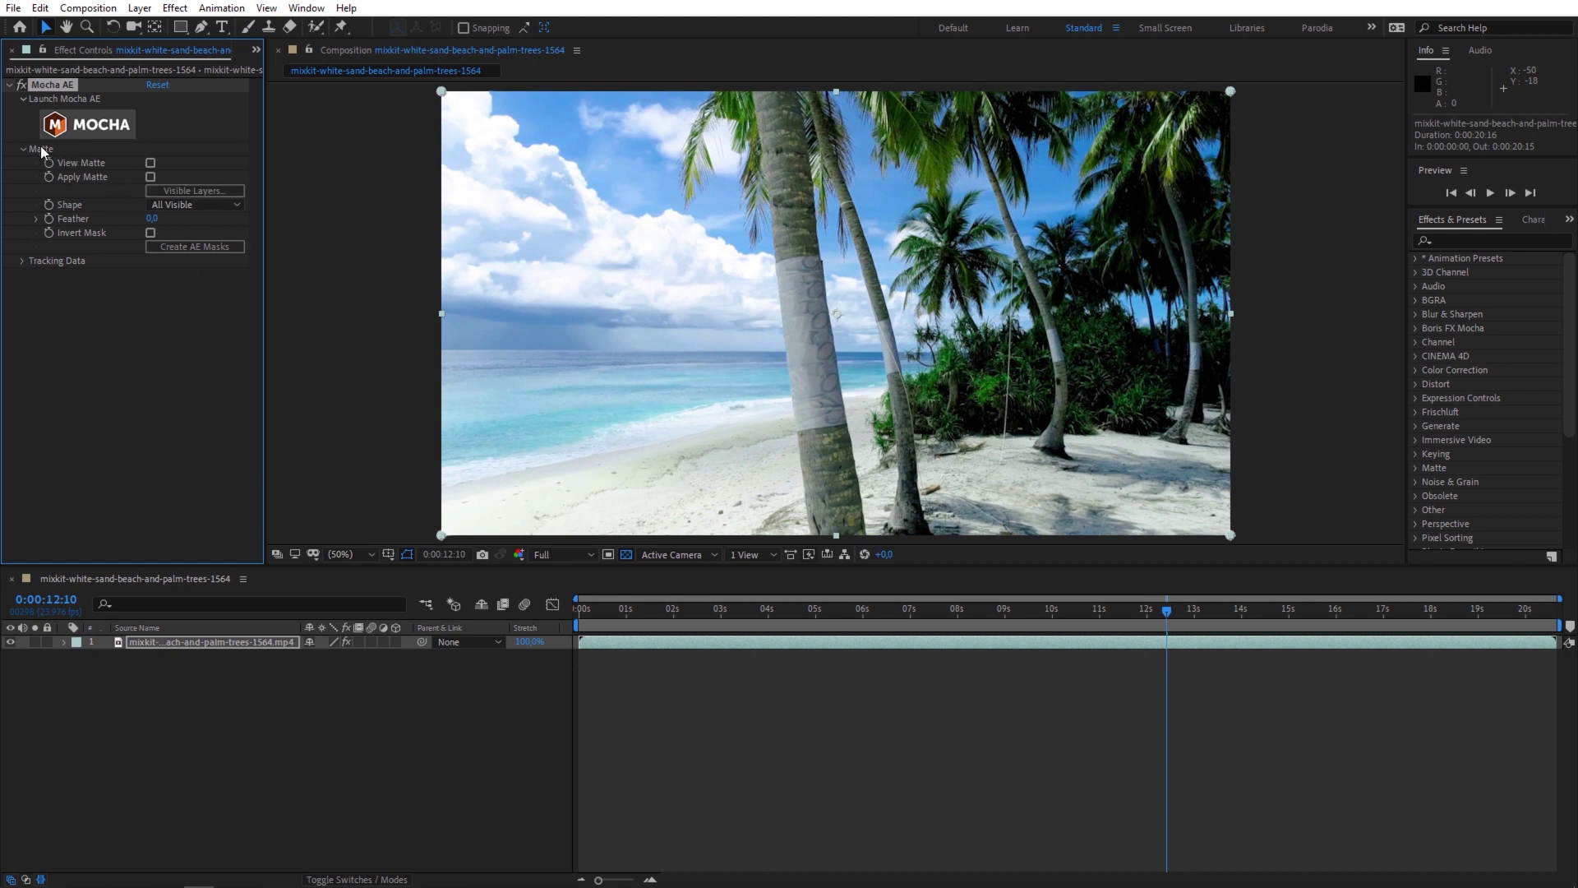
pyautogui.click(182, 251)
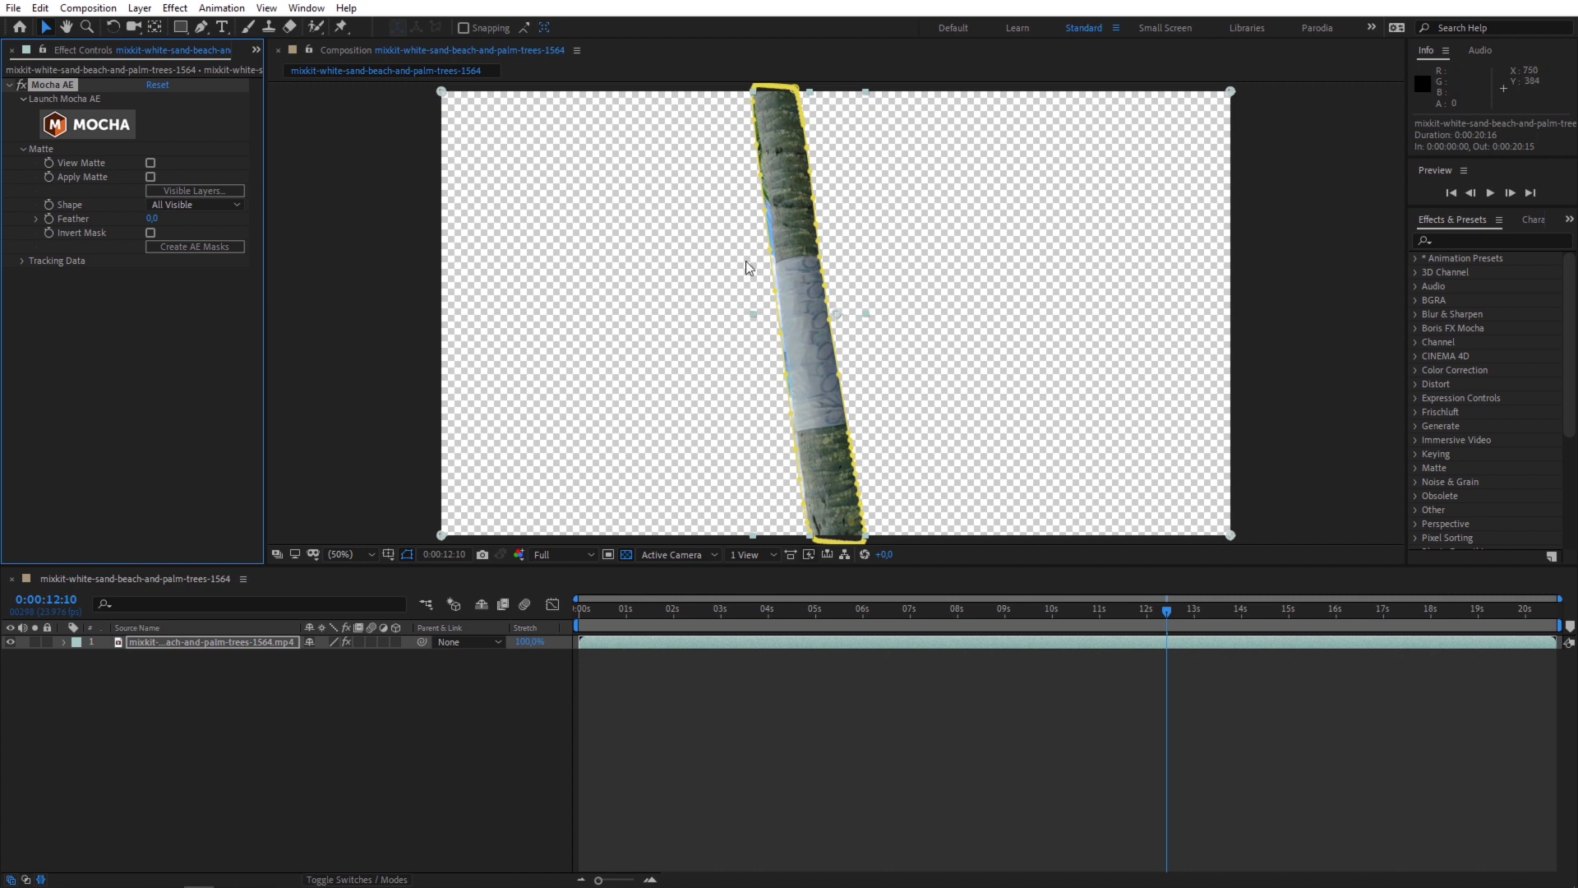
pyautogui.click(250, 676)
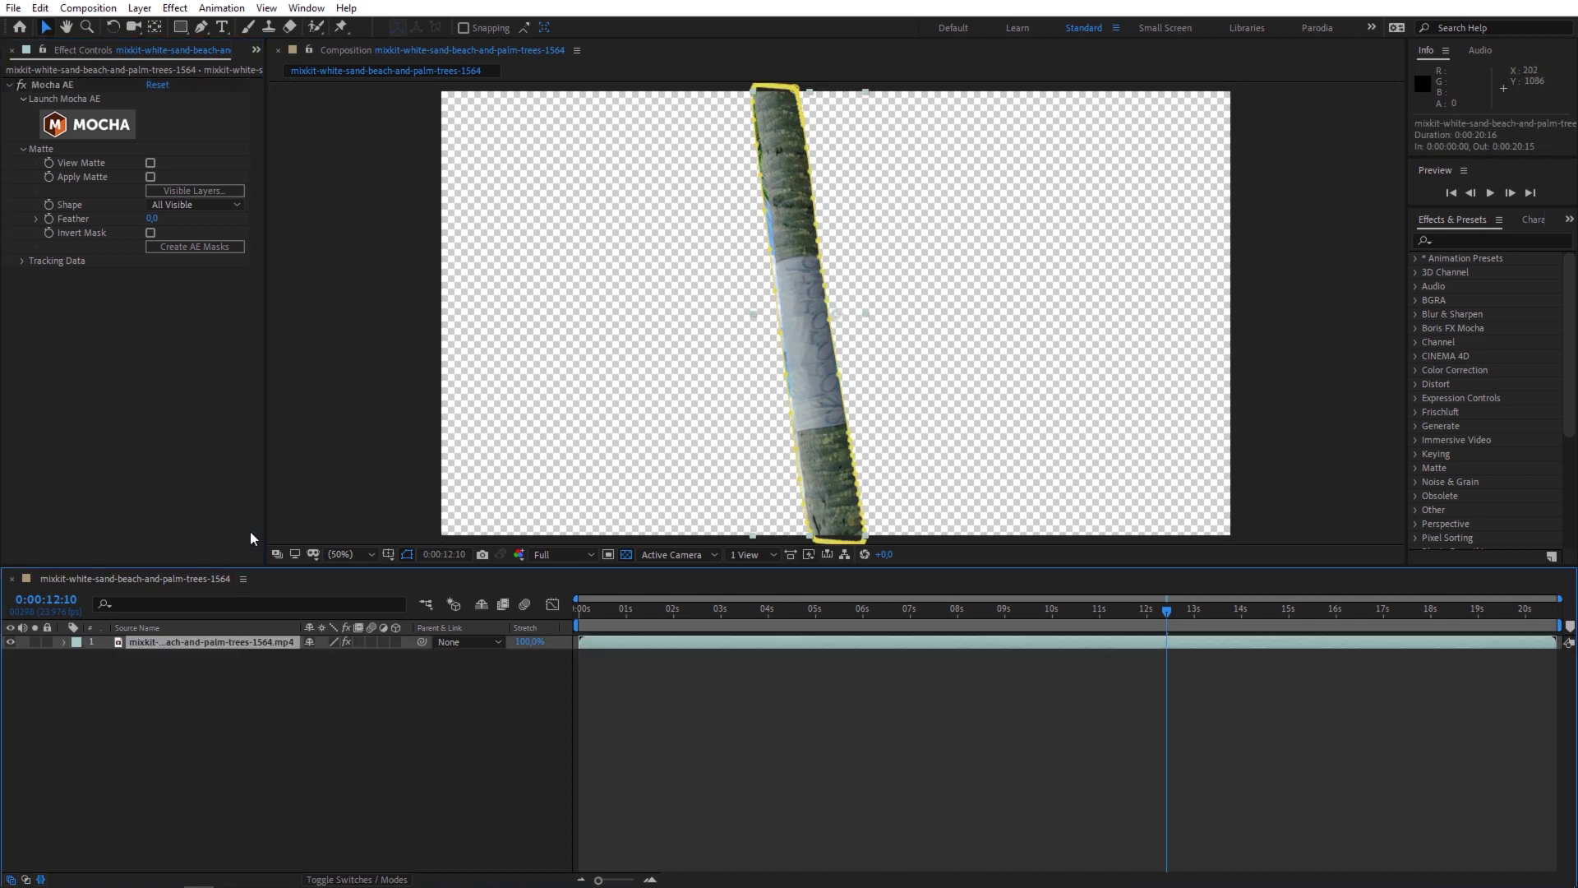
pyautogui.click(201, 27)
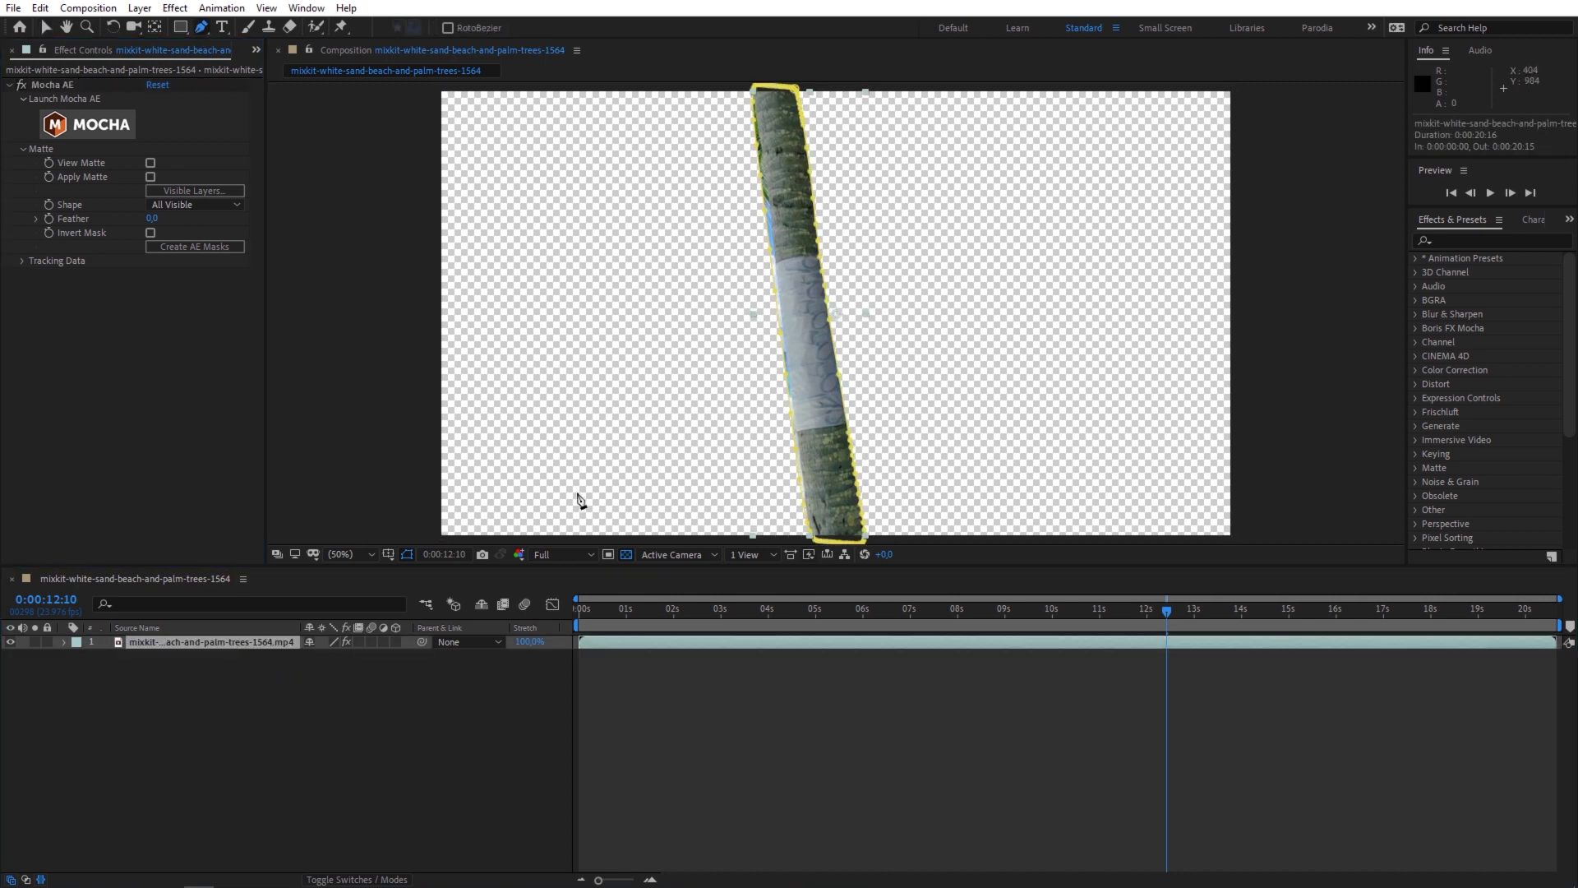
# Zoom the comp view to 25% and draw a closed mask around the trunk's left side.
pyautogui.click(347, 554)
pyautogui.click(348, 683)
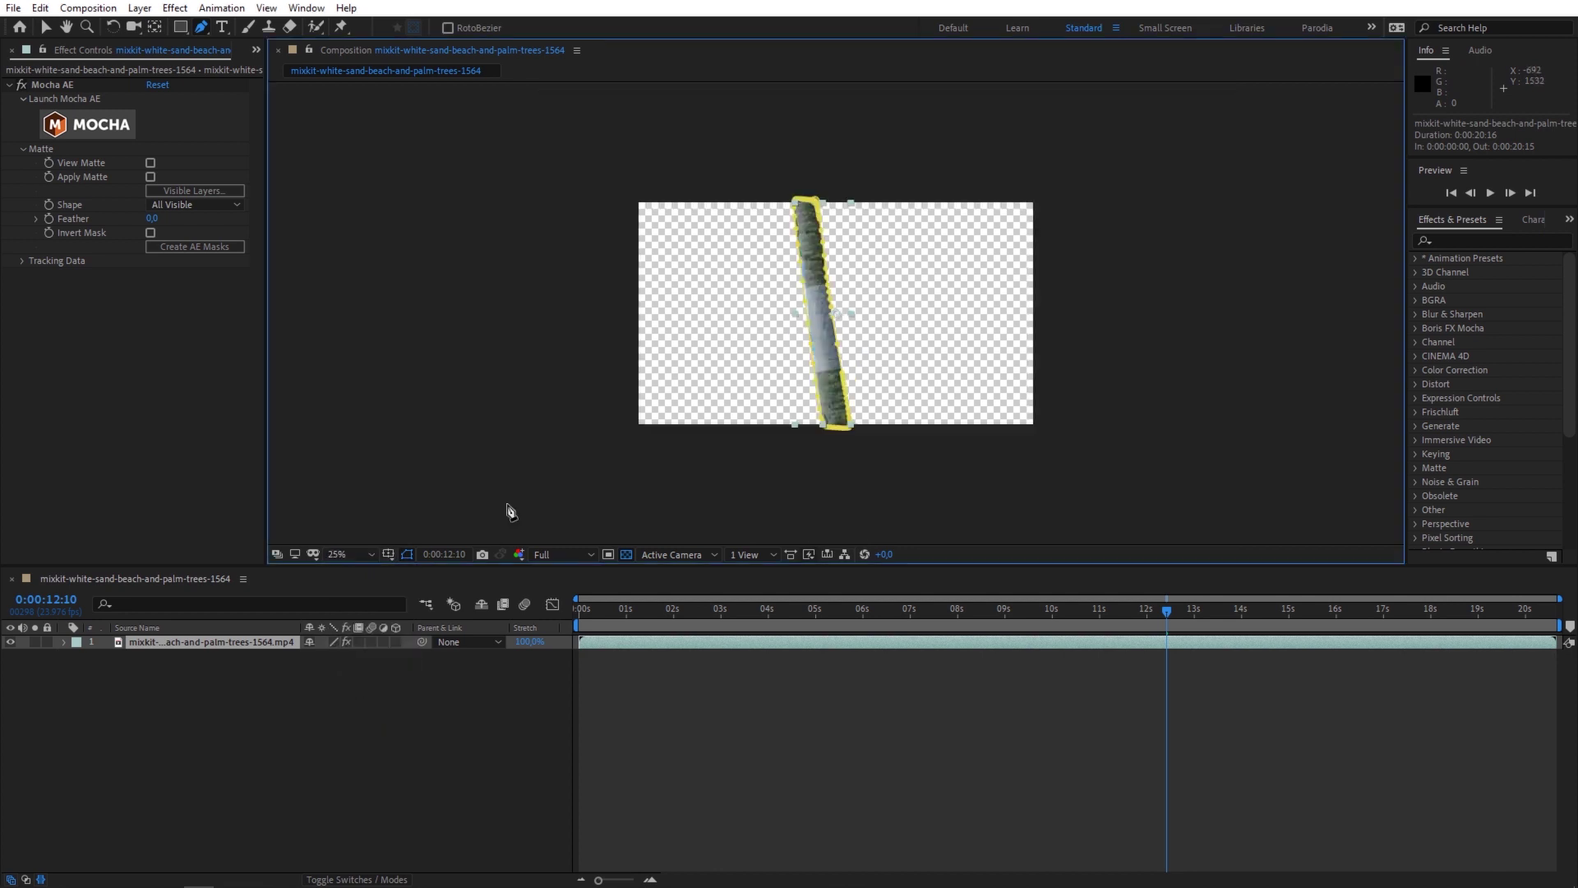
pyautogui.click(803, 180)
pyautogui.click(836, 445)
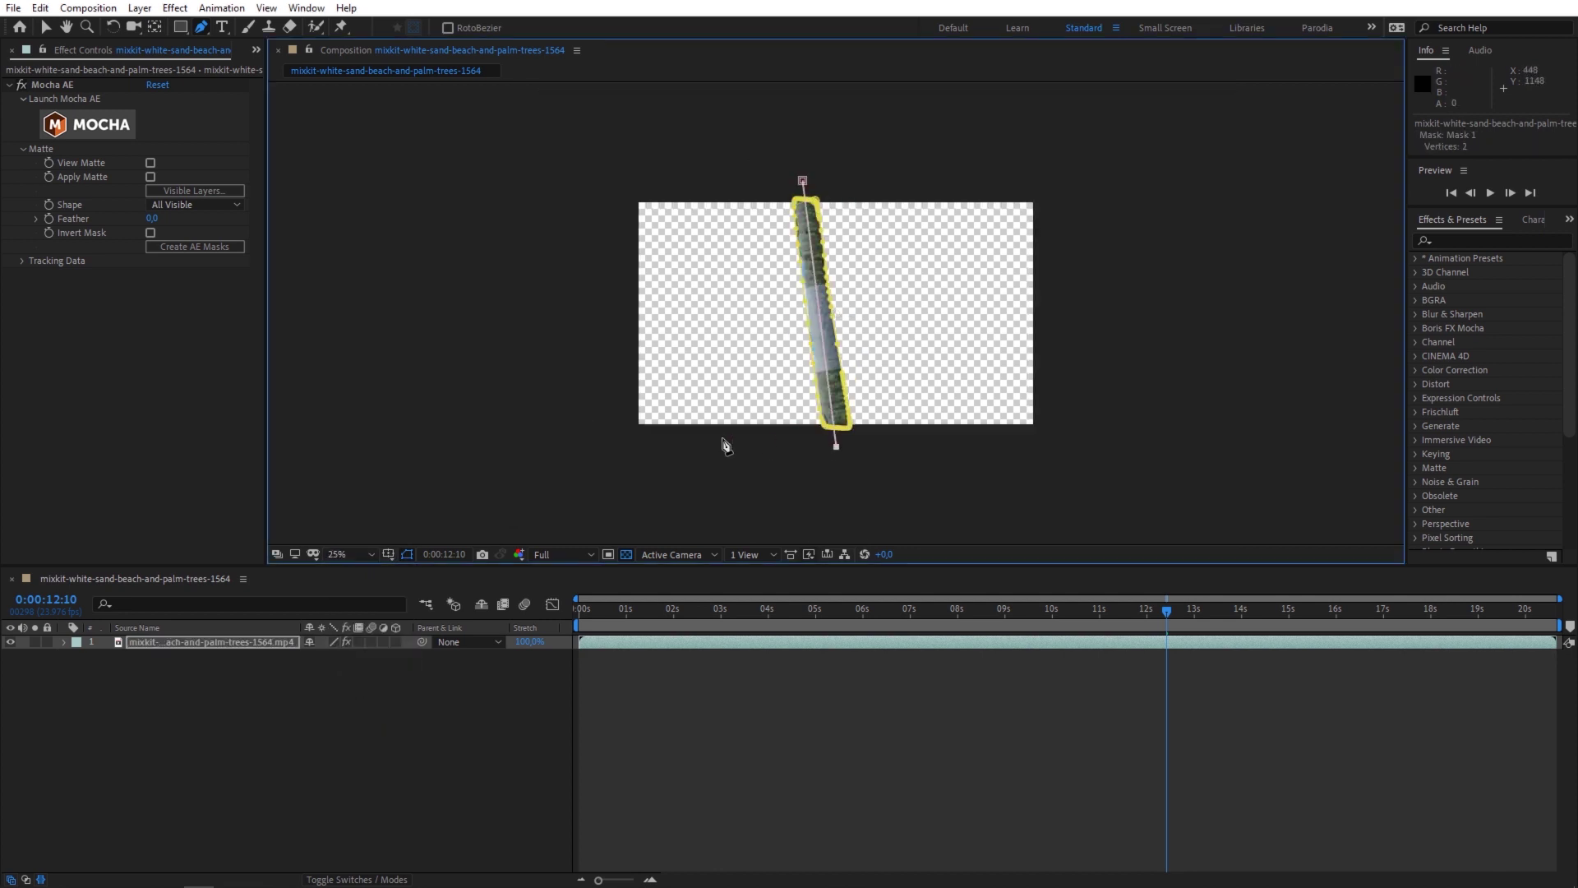
pyautogui.click(587, 431)
pyautogui.click(589, 440)
pyautogui.click(616, 184)
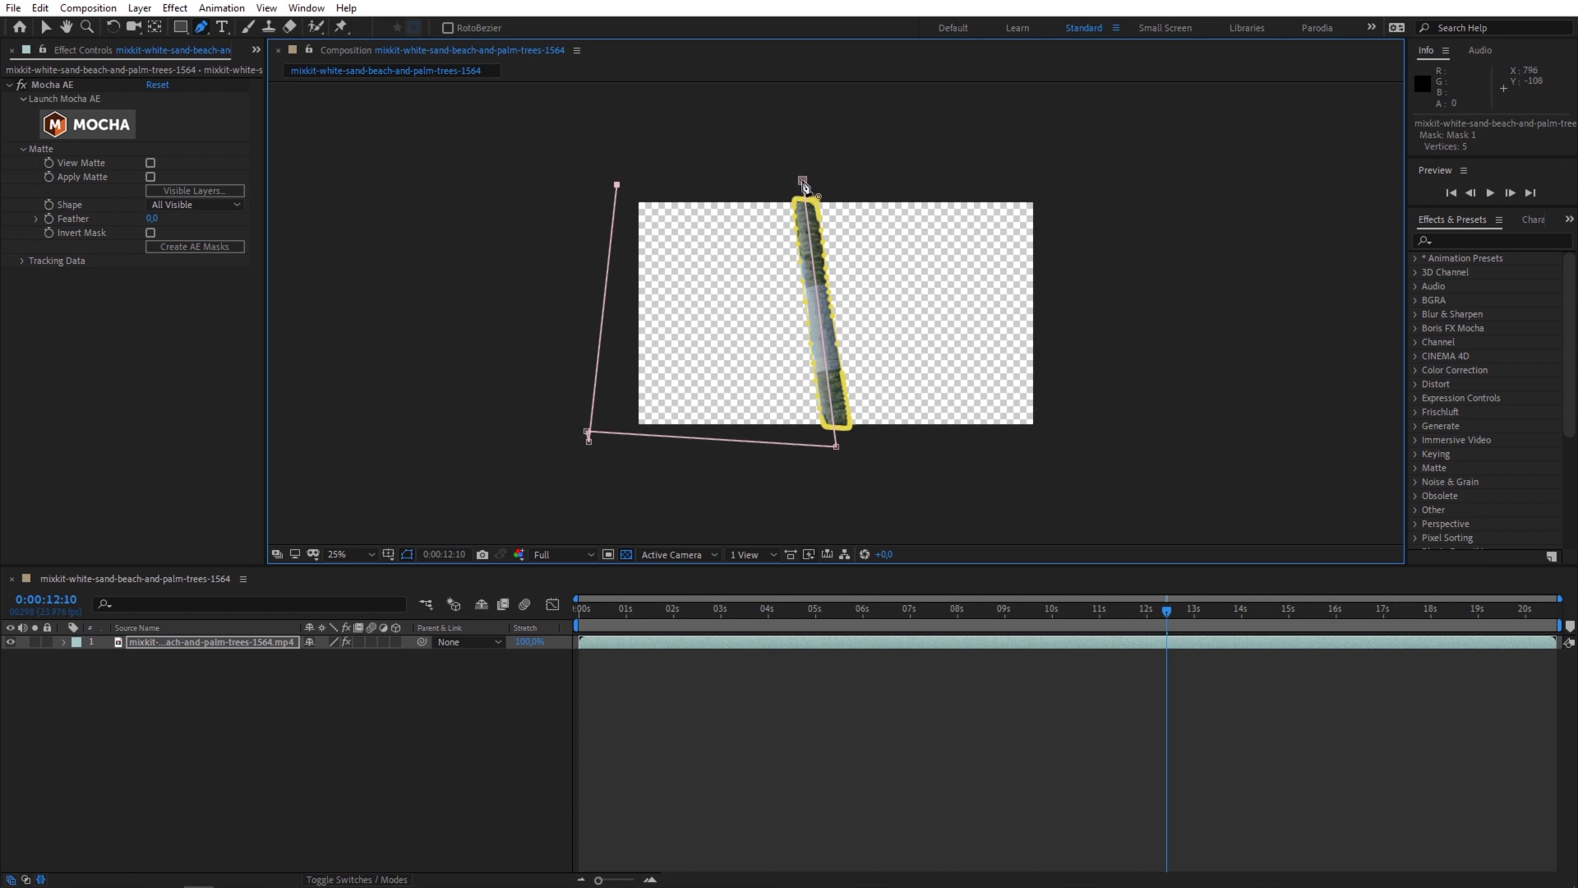
pyautogui.click(803, 180)
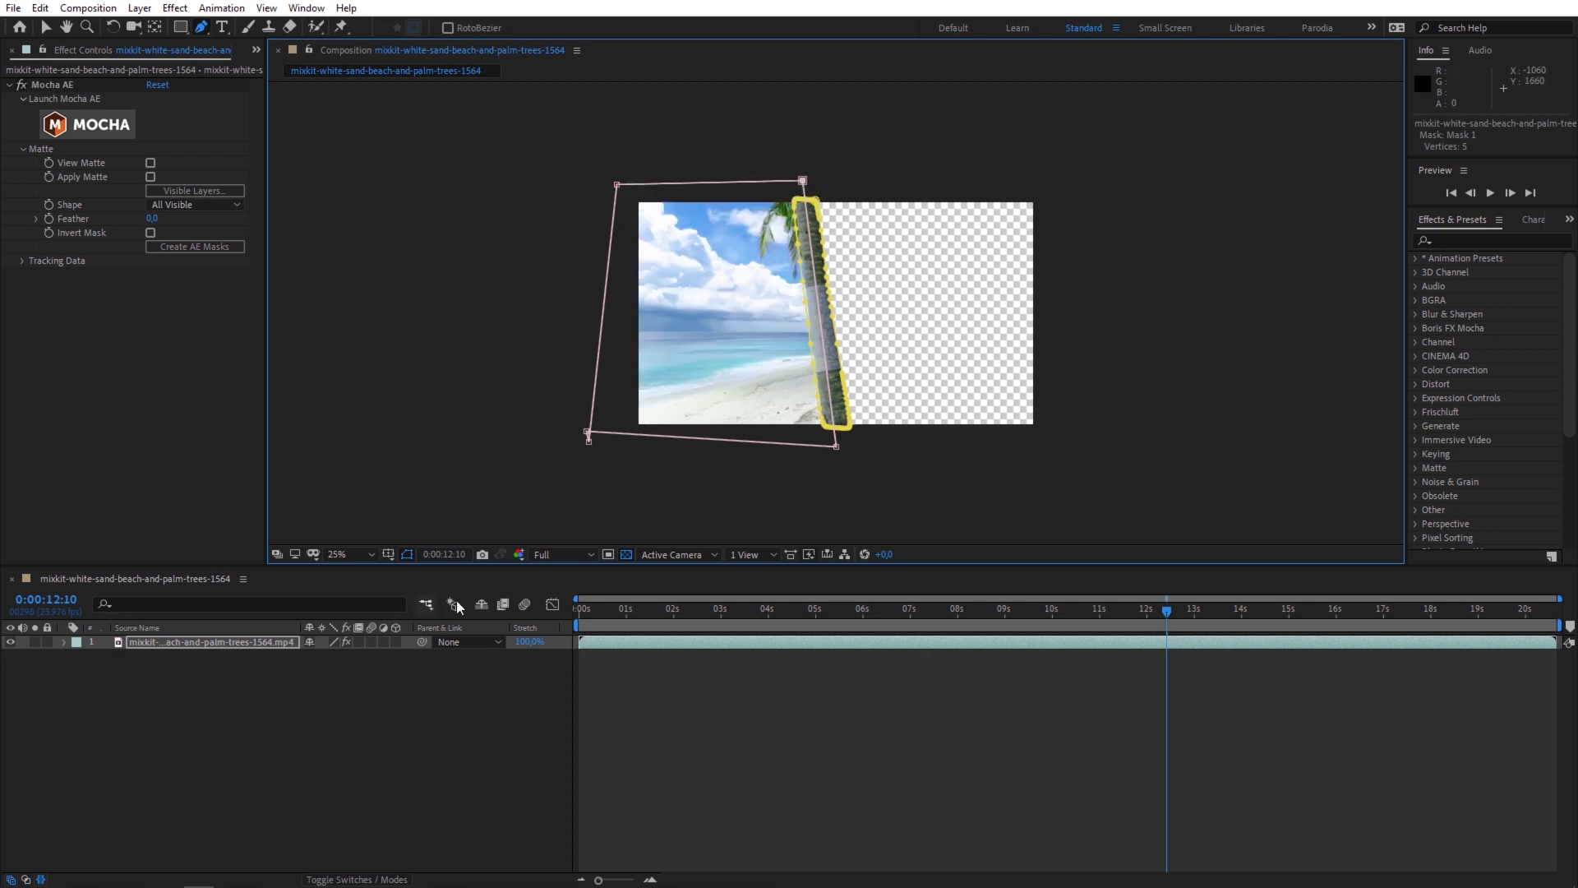
# Keyframe the new mask's path and scrub to check mask shapes around thirteen seconds.
pyautogui.press('m')
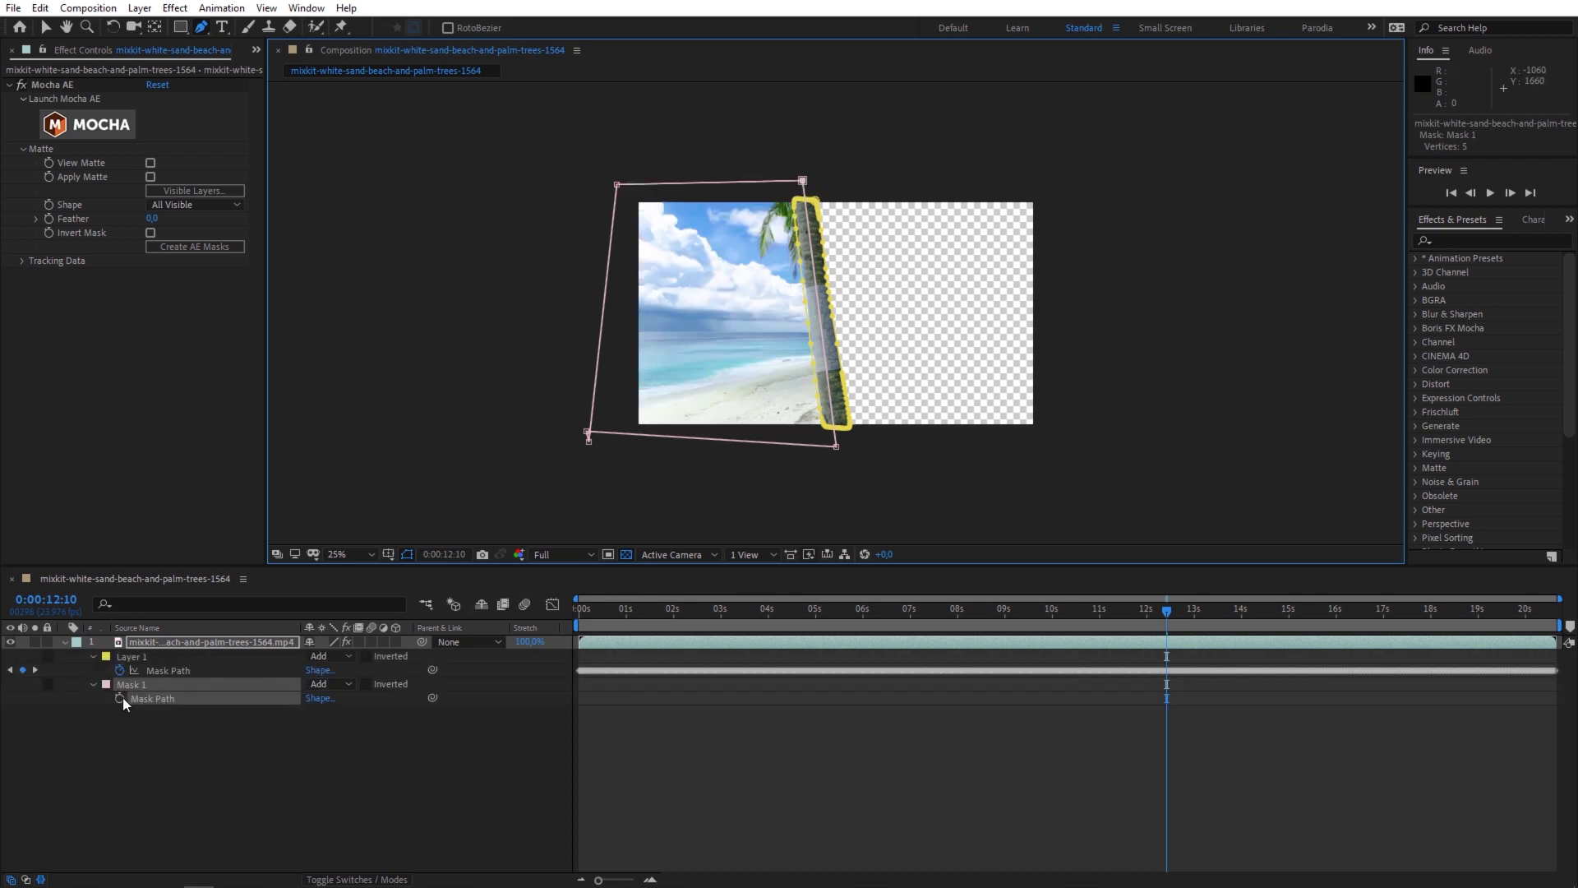
pyautogui.click(121, 698)
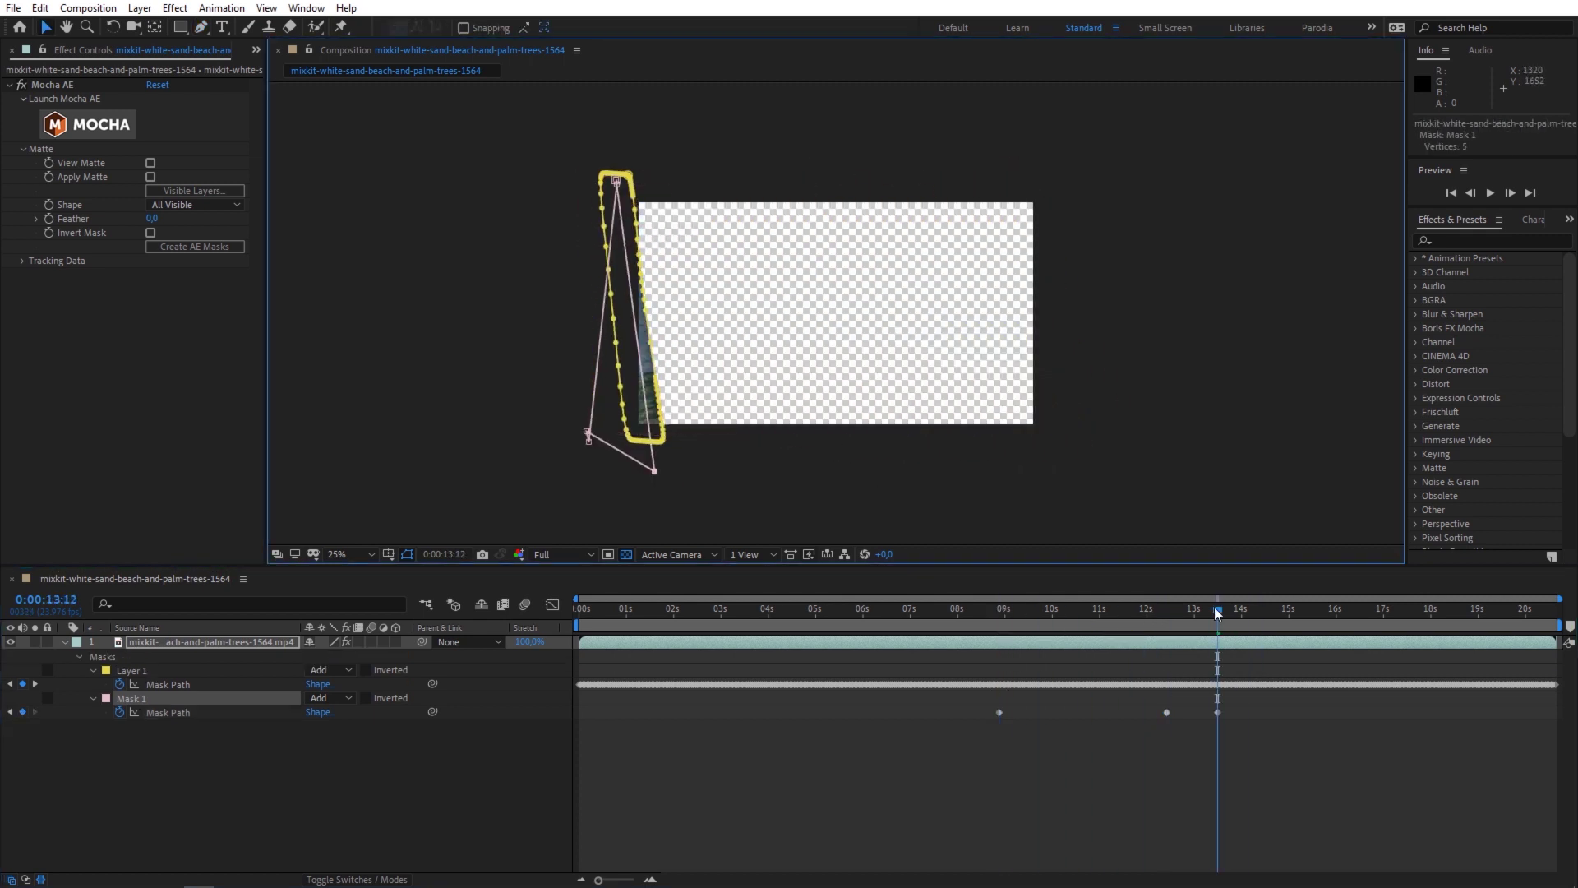
pyautogui.moveTo(1213, 684)
pyautogui.mouseDown()
pyautogui.moveTo(1040, 699)
pyautogui.moveTo(1122, 698)
pyautogui.mouseUp()
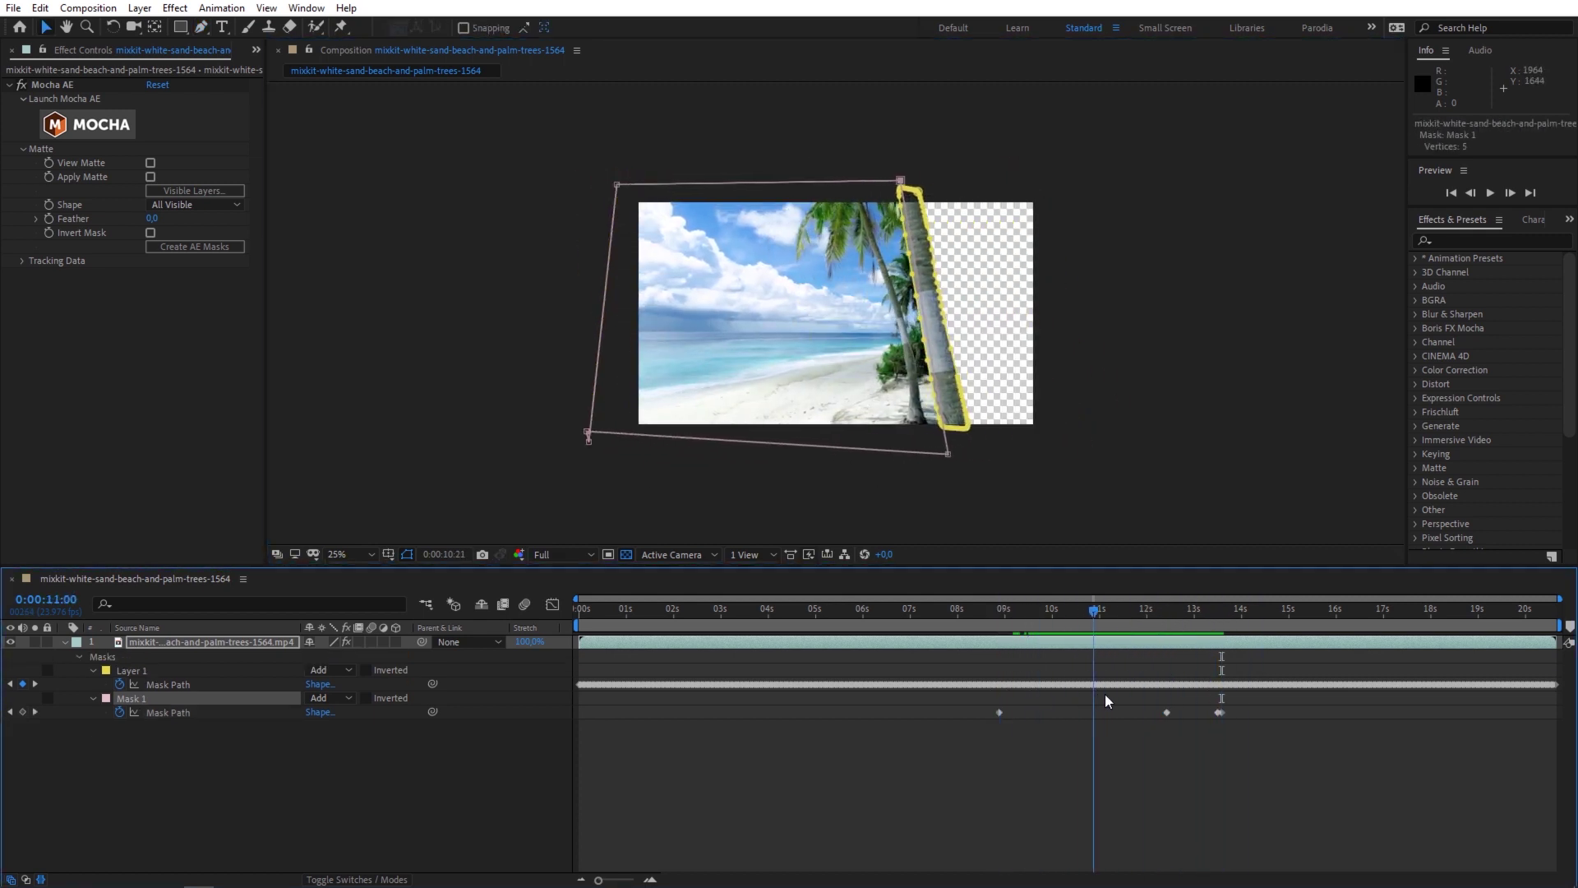
pyautogui.moveTo(1118, 613); pyautogui.dragTo(1194, 613)
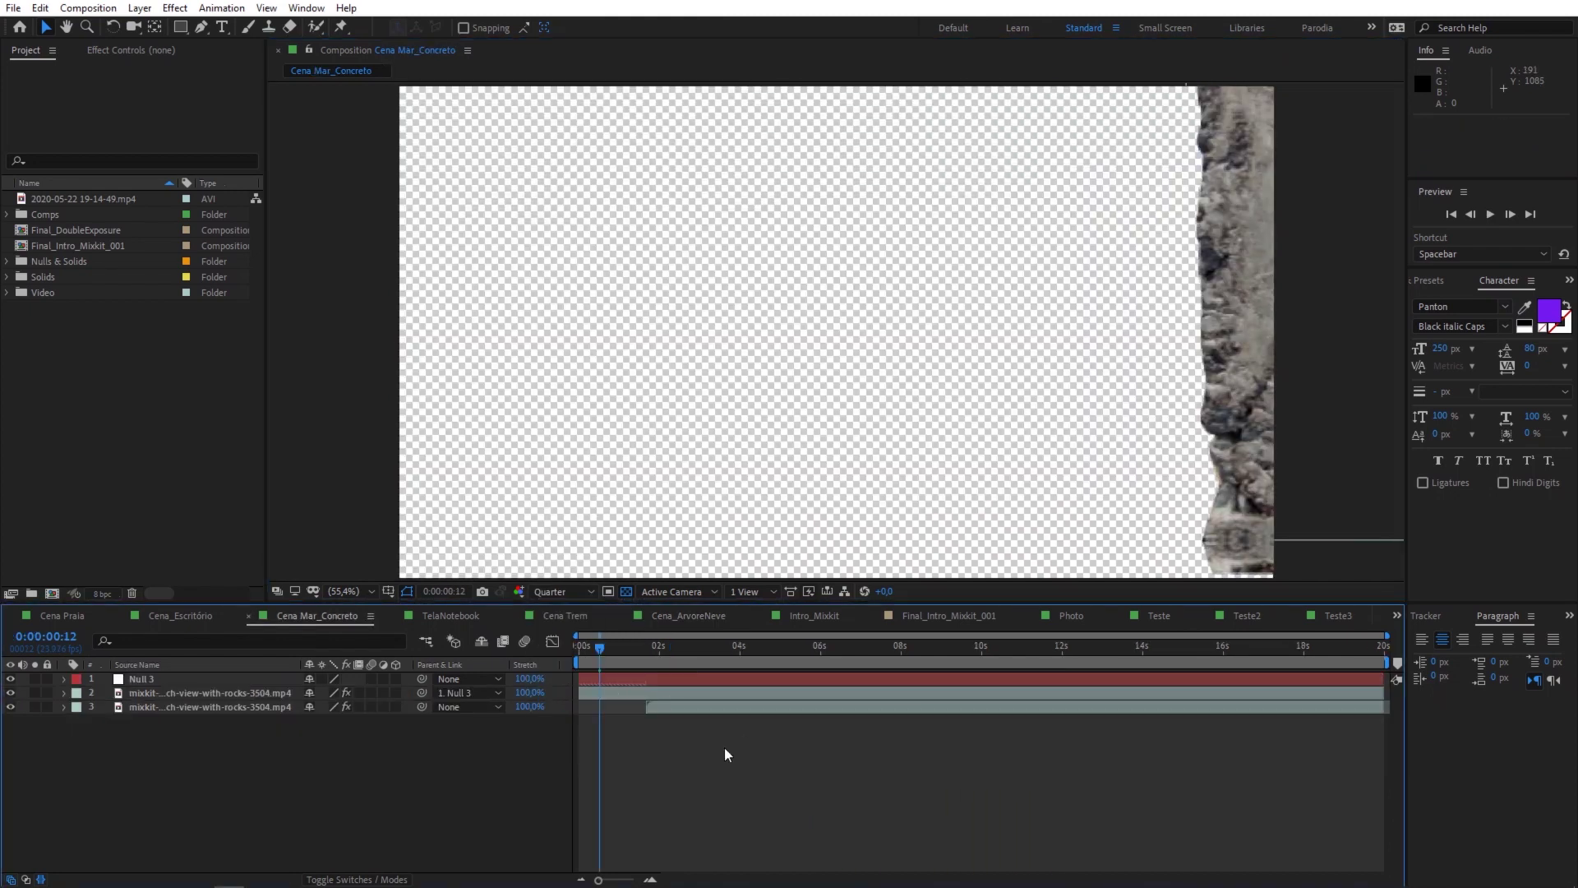
# Play a real-time RAM preview of the Cena Mar_Concreto composition.
pyautogui.press('space')
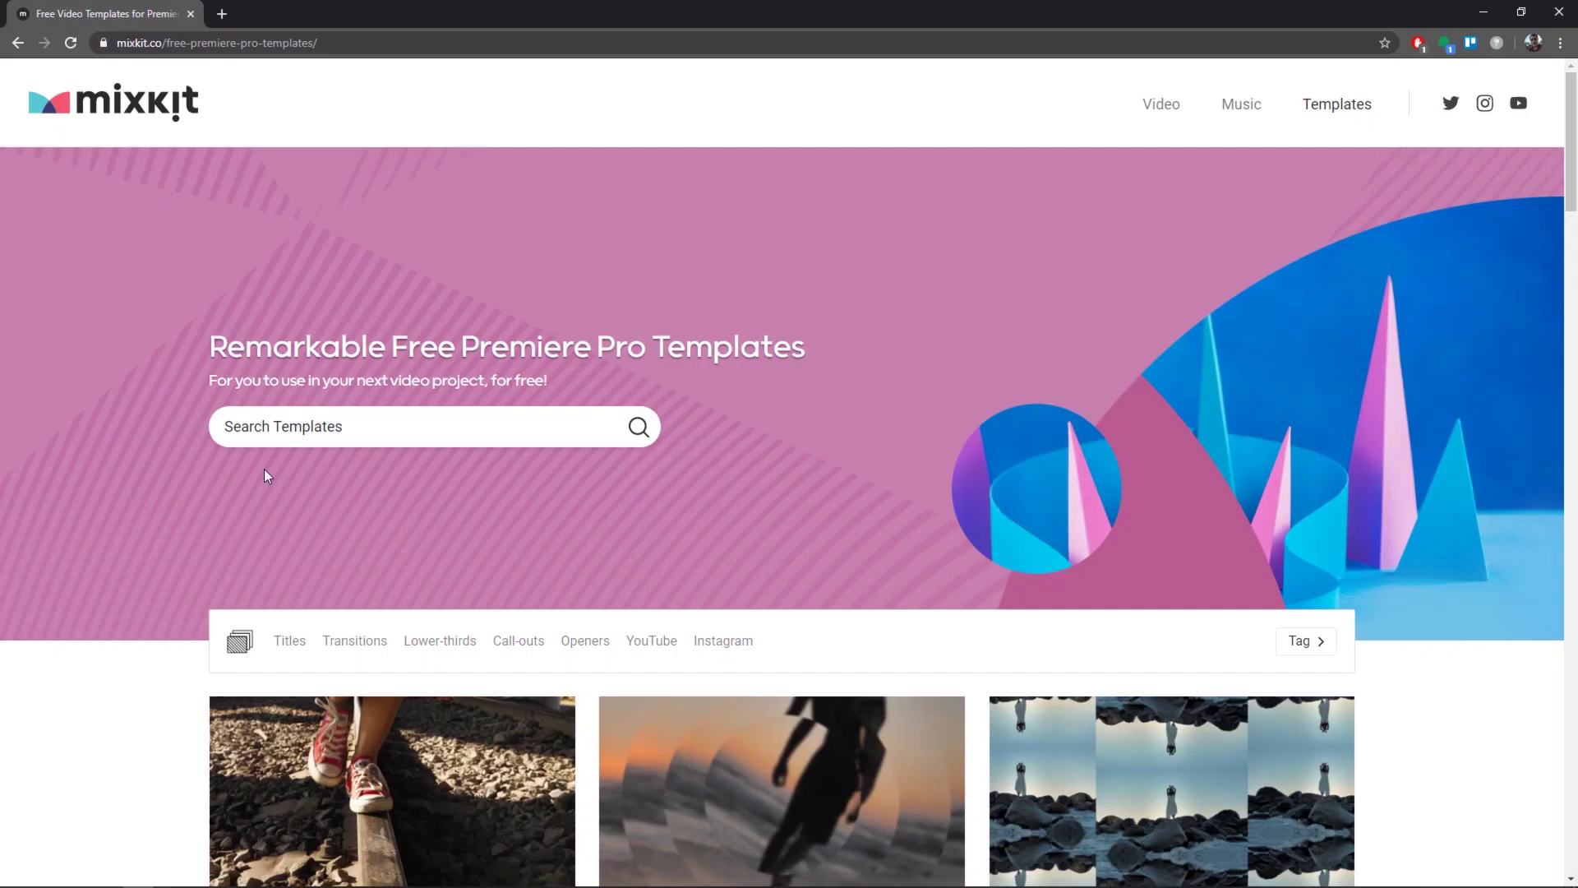
# Filter Mixkit to Titles and download the 'Cool and clean minimal design title' template.
pyautogui.click(290, 641)
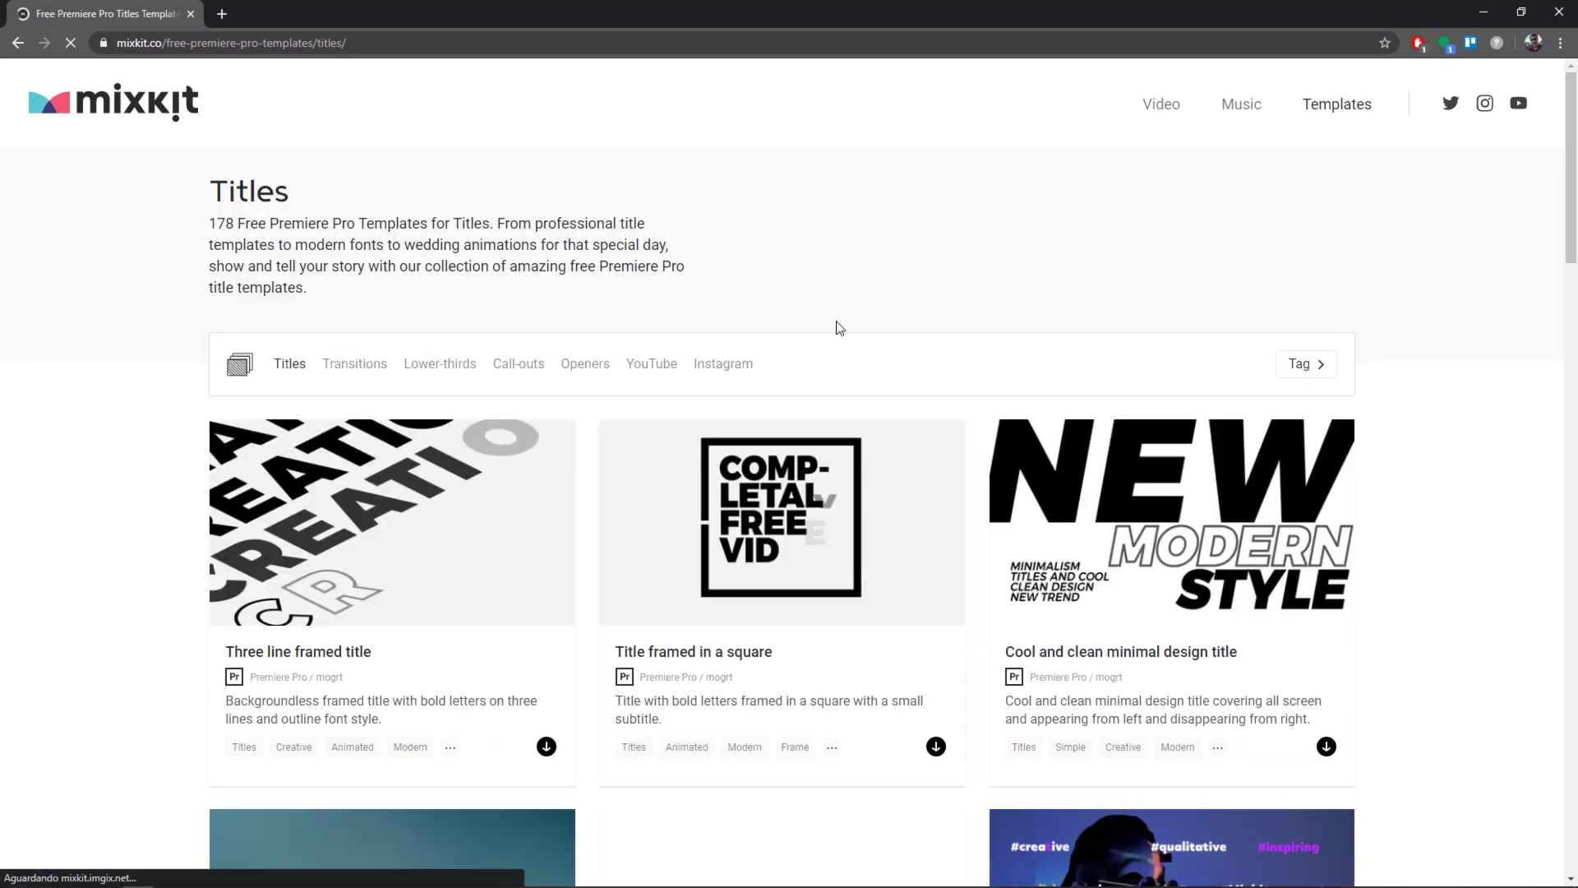
pyautogui.moveTo(1119, 539)
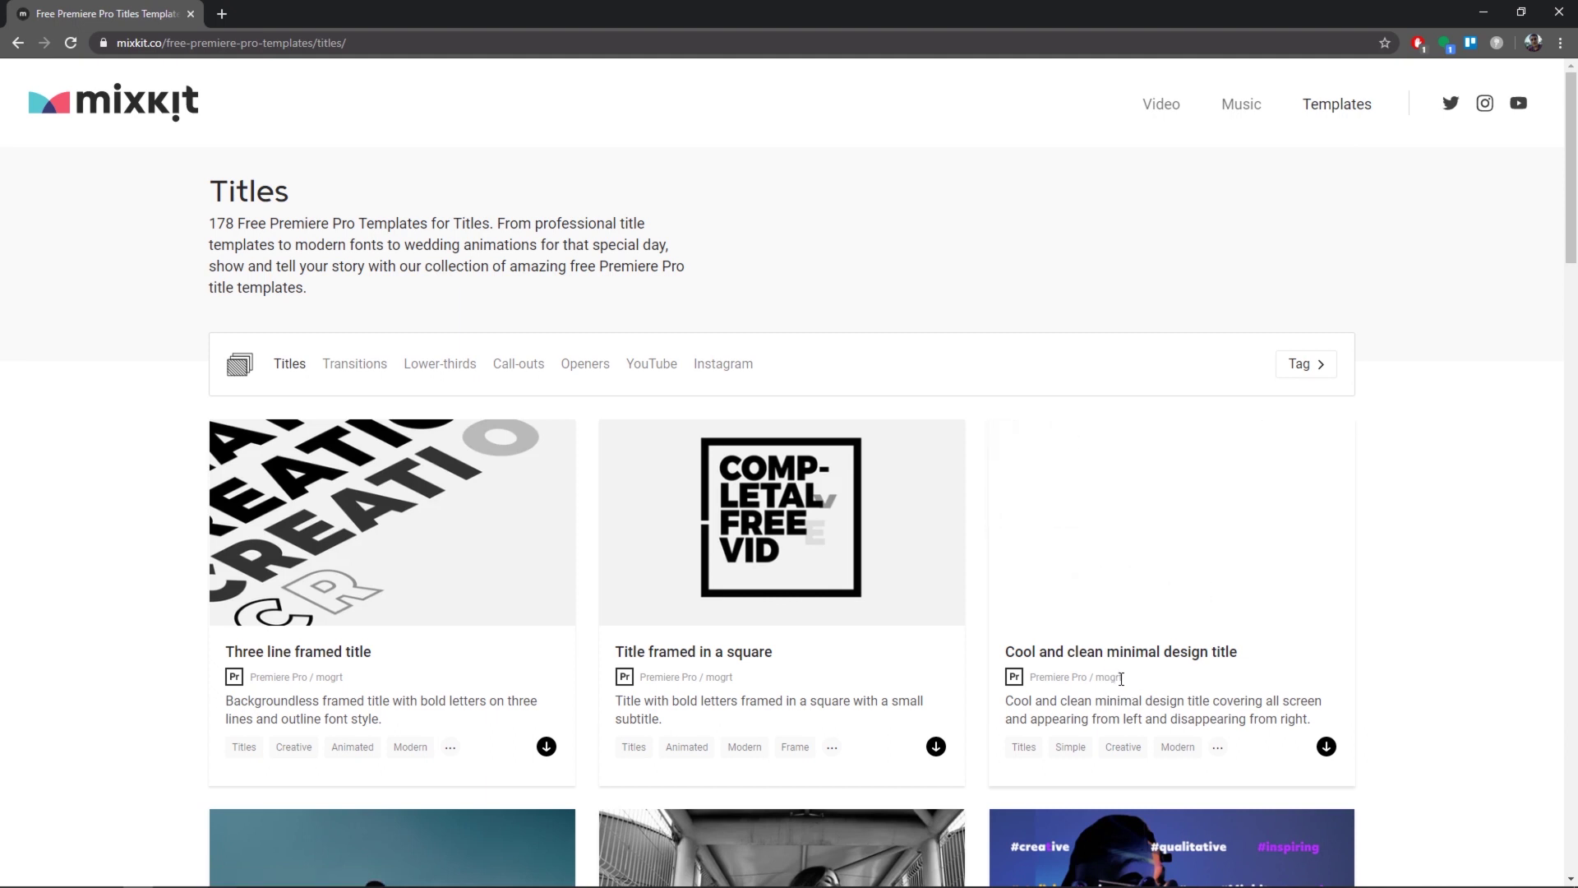
pyautogui.click(1326, 746)
pyautogui.click(1011, 353)
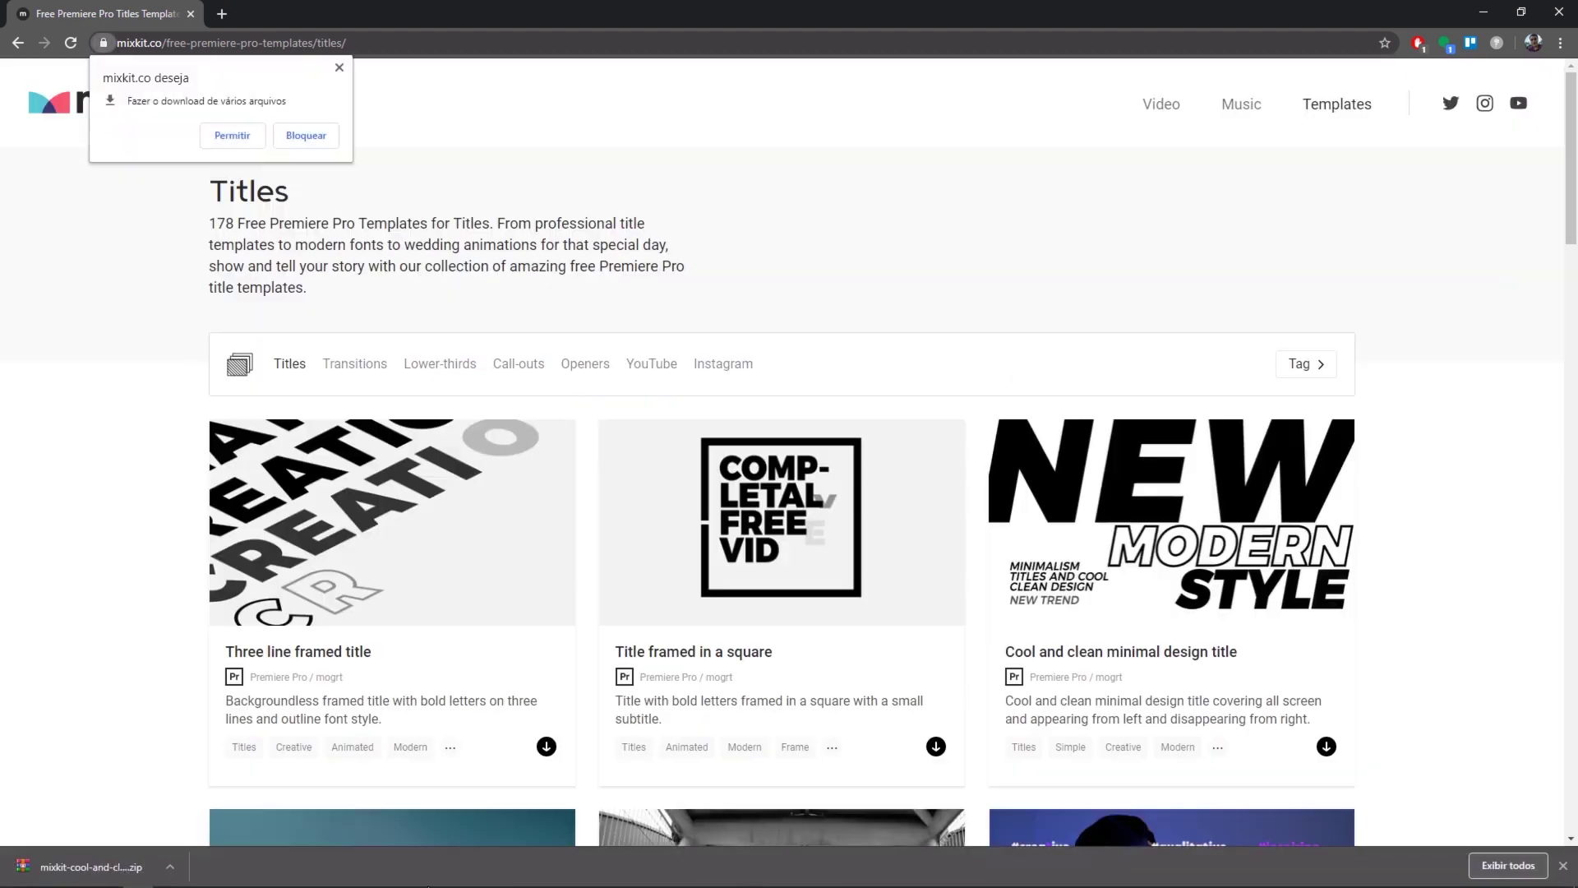
pyautogui.click(168, 875)
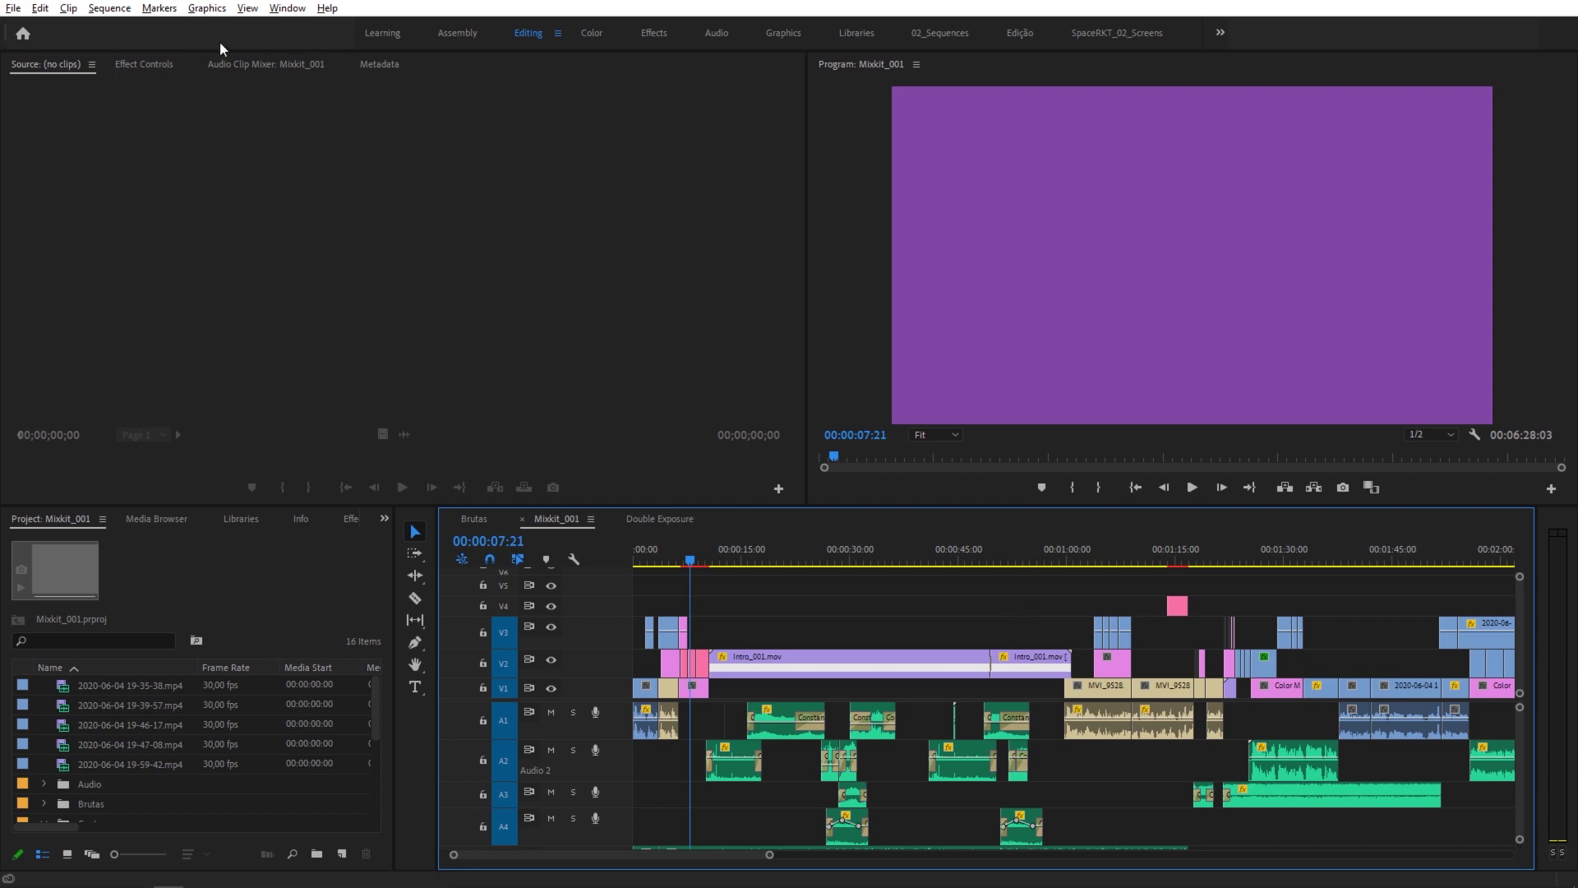
# Move the playhead back near the sequence start and switch to the Graphics workspace.
pyautogui.click(693, 562)
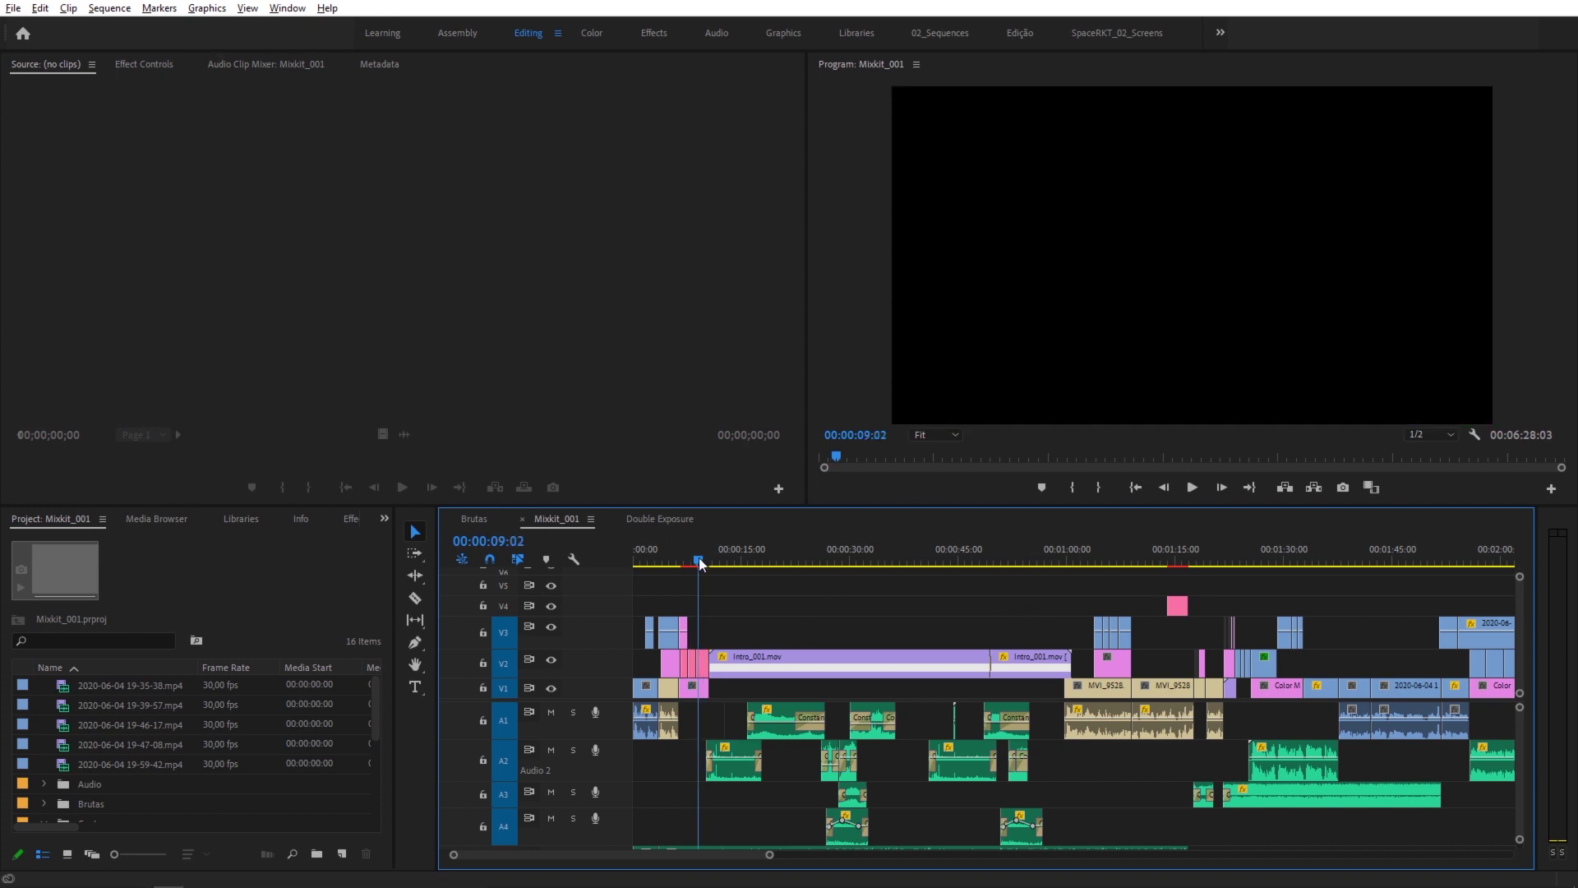
pyautogui.moveTo(693, 566); pyautogui.dragTo(649, 569)
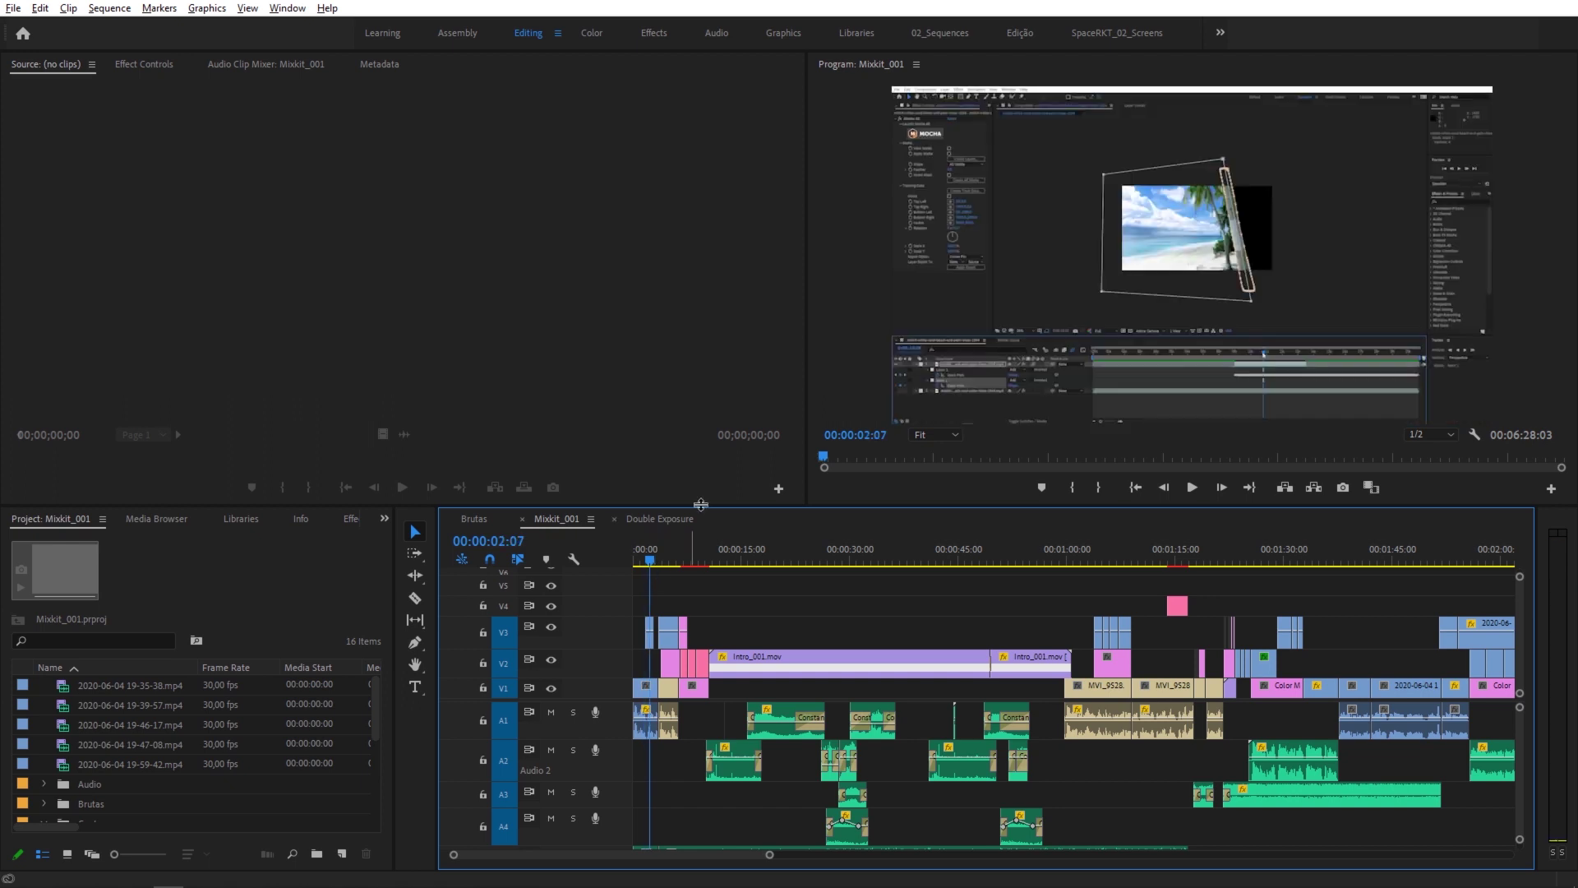
pyautogui.click(786, 33)
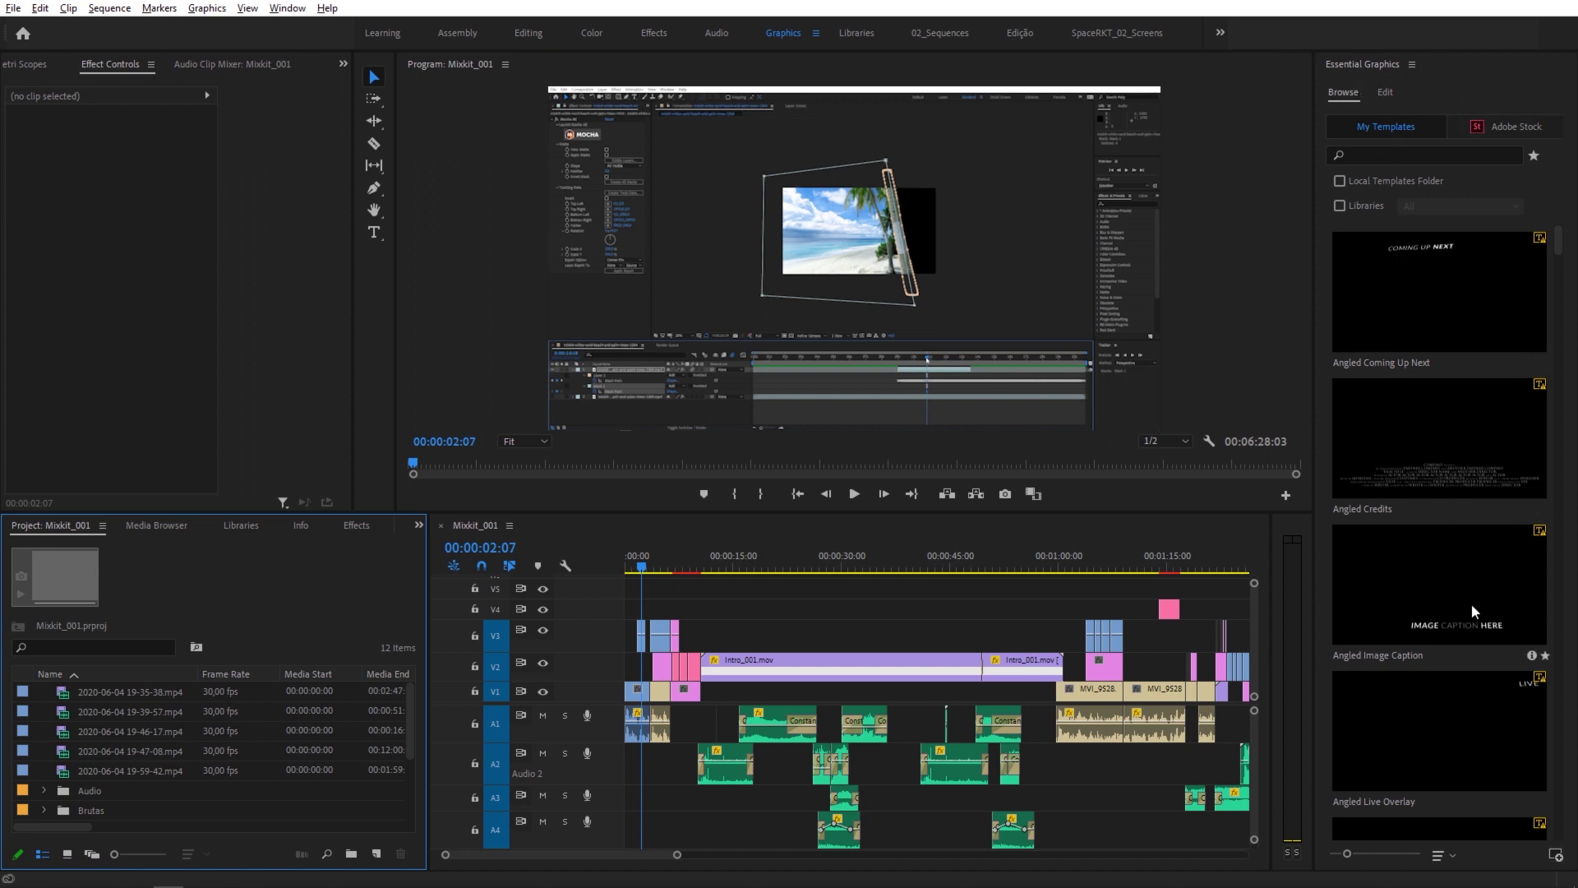
# Install the downloaded mixkit-119.mogrt motion graphics template from the Downloads folder.
pyautogui.click(1557, 858)
pyautogui.doubleClick(248, 146)
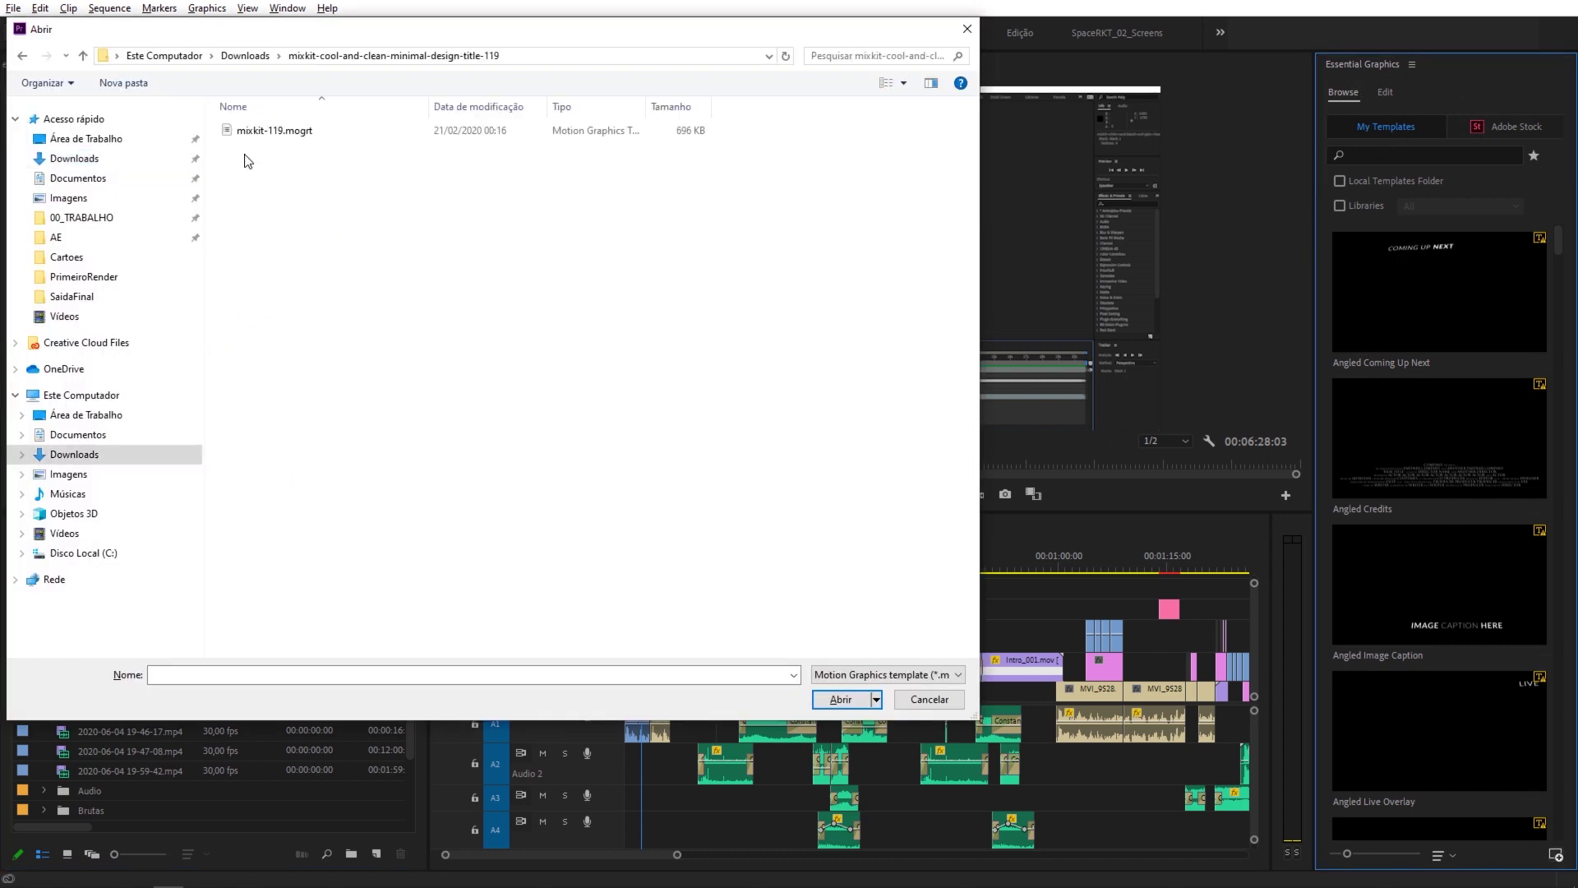
pyautogui.click(308, 138)
# Finish installing the template and place Title 10 on track V3 at the playhead.
pyautogui.click(843, 700)
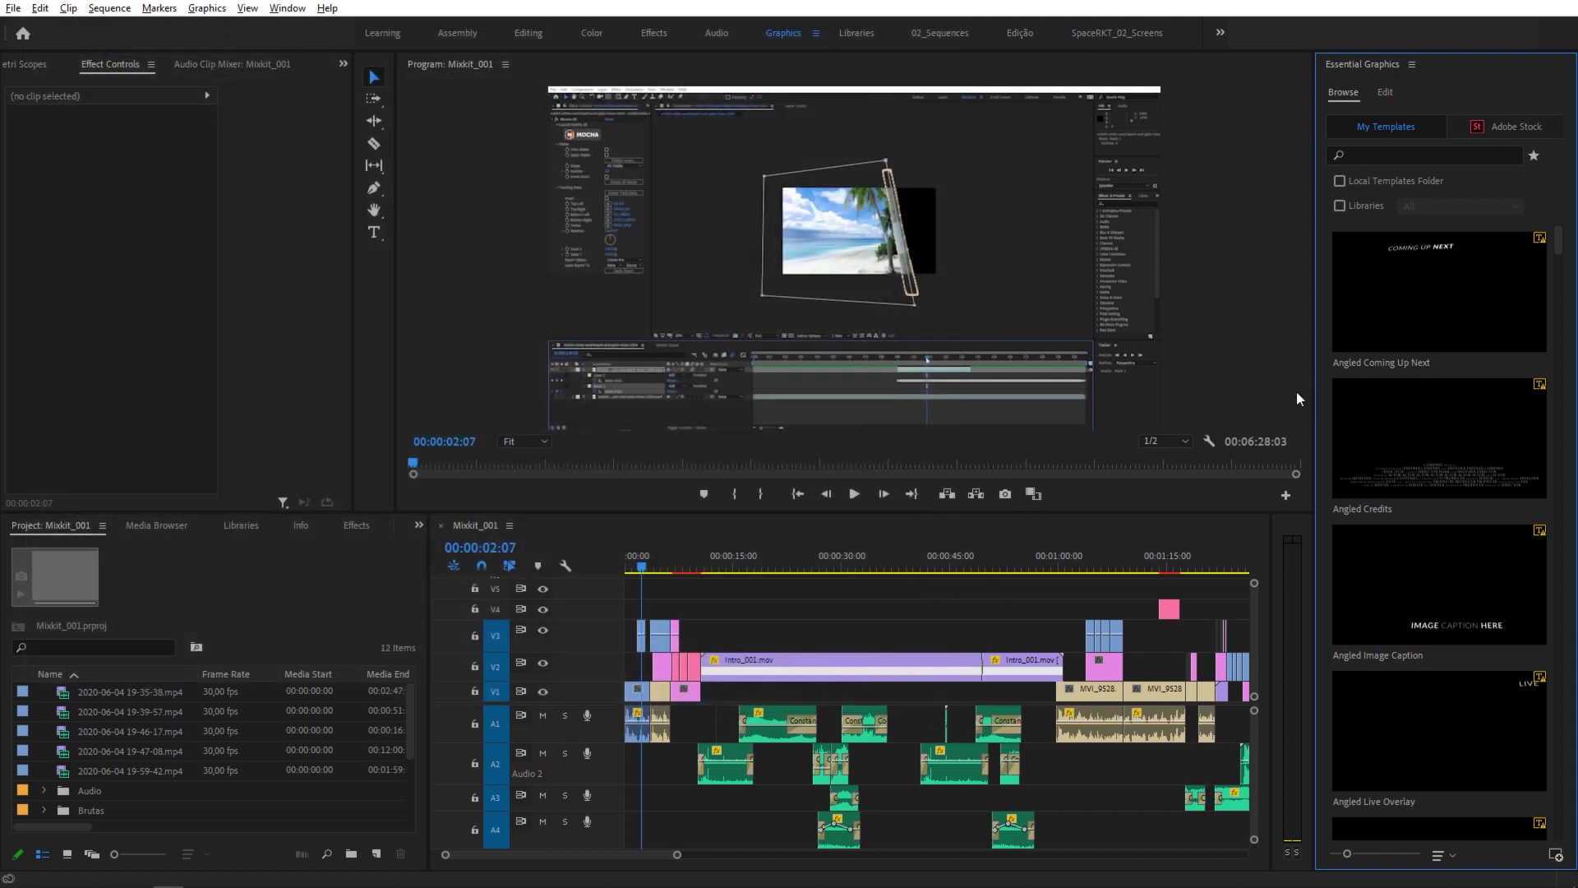
pyautogui.moveTo(1559, 245); pyautogui.dragTo(1549, 840)
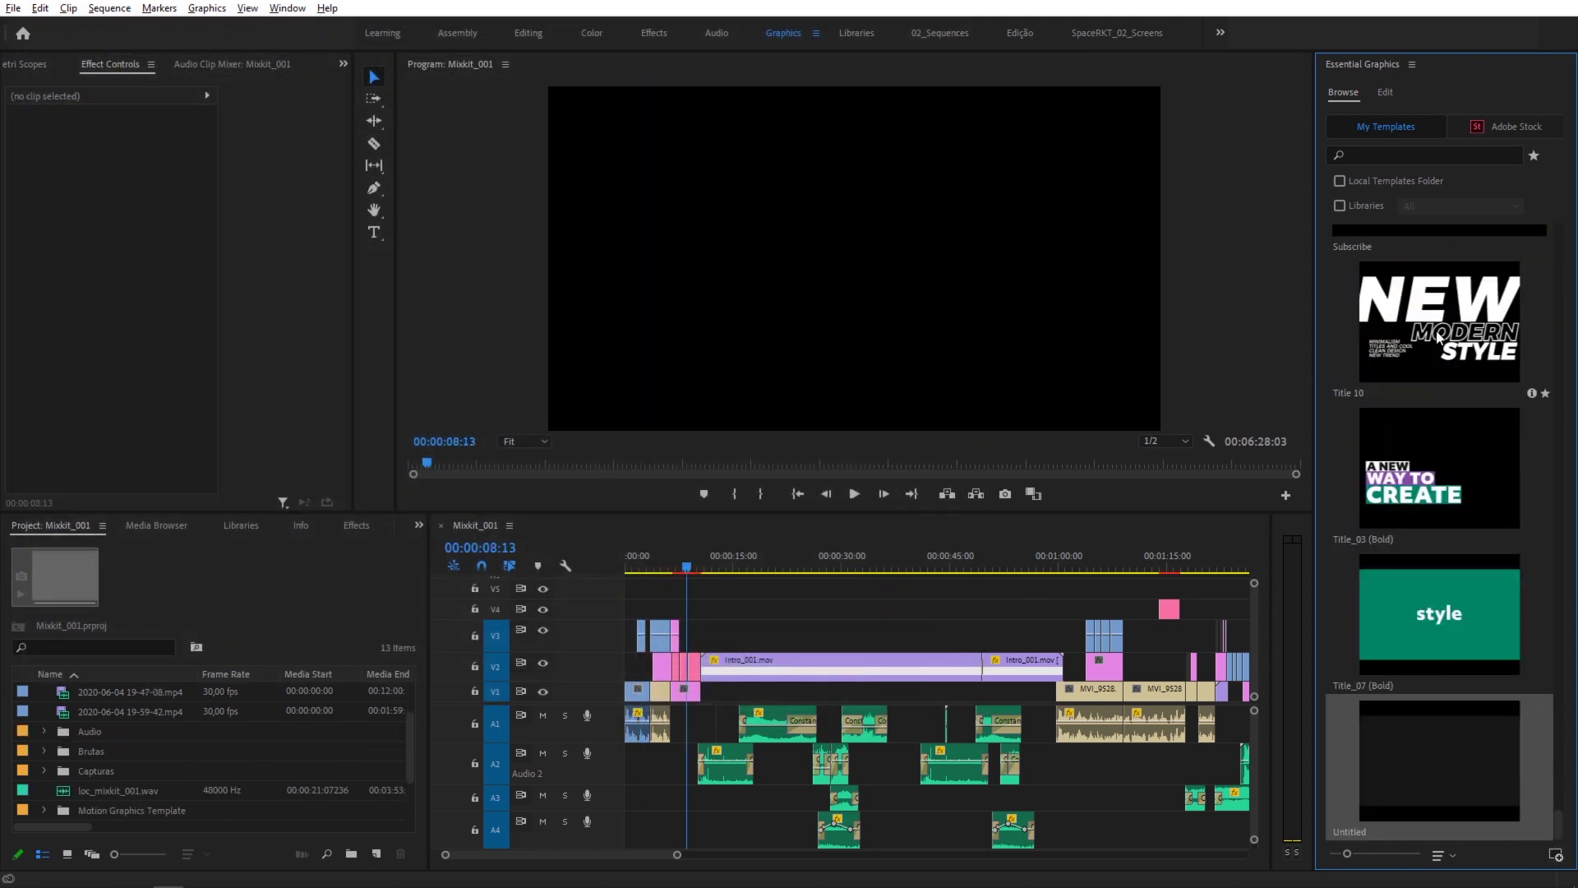
pyautogui.moveTo(1436, 322); pyautogui.dragTo(1213, 369)
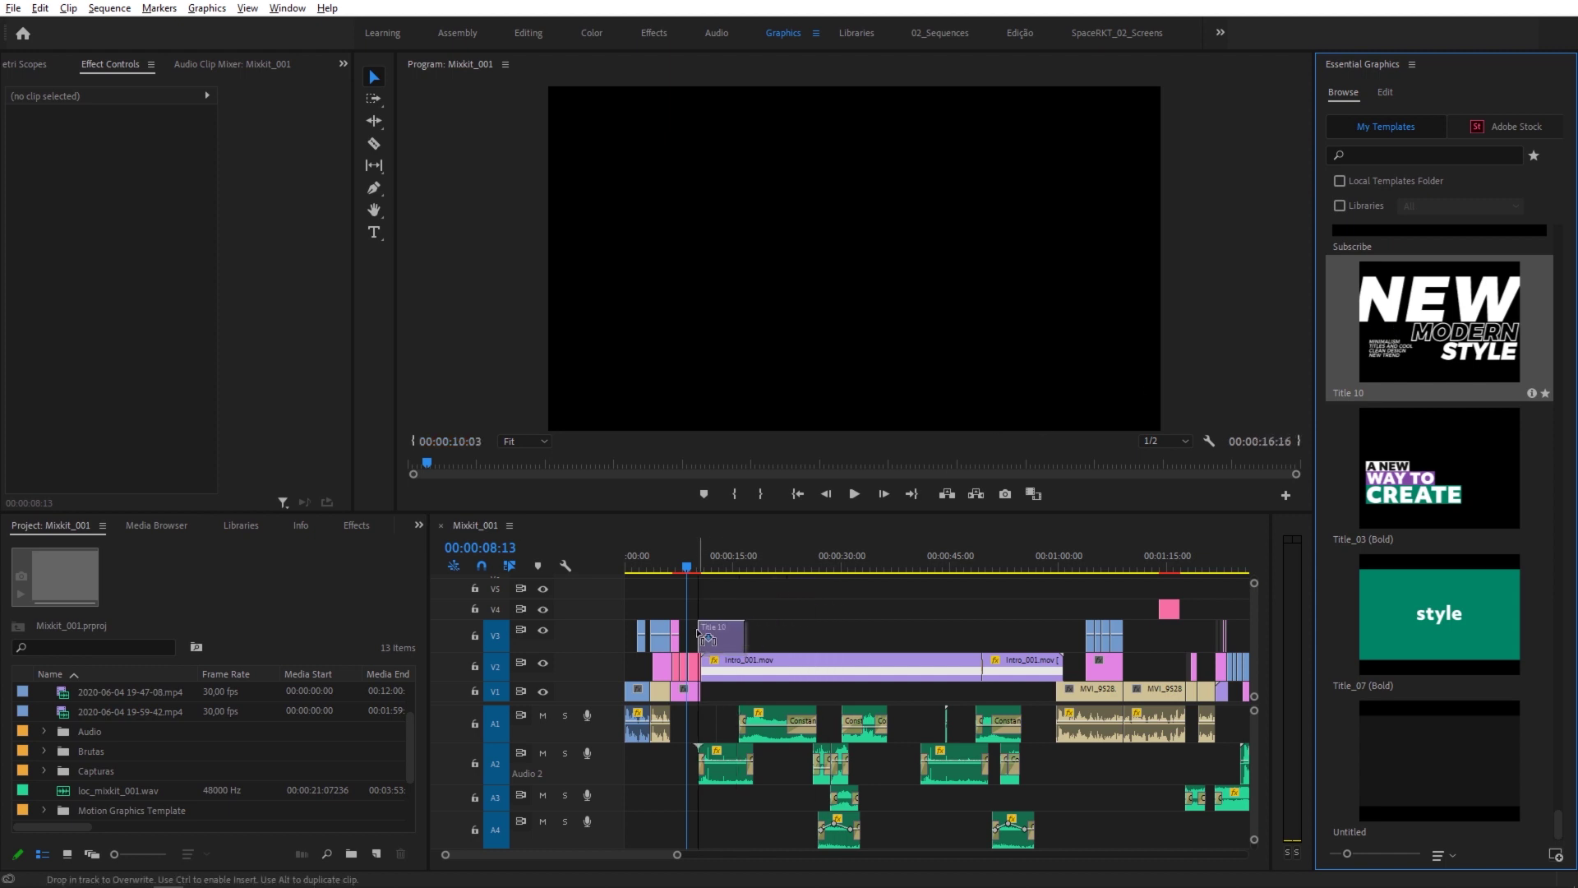
pyautogui.moveTo(689, 640); pyautogui.dragTo(693, 641)
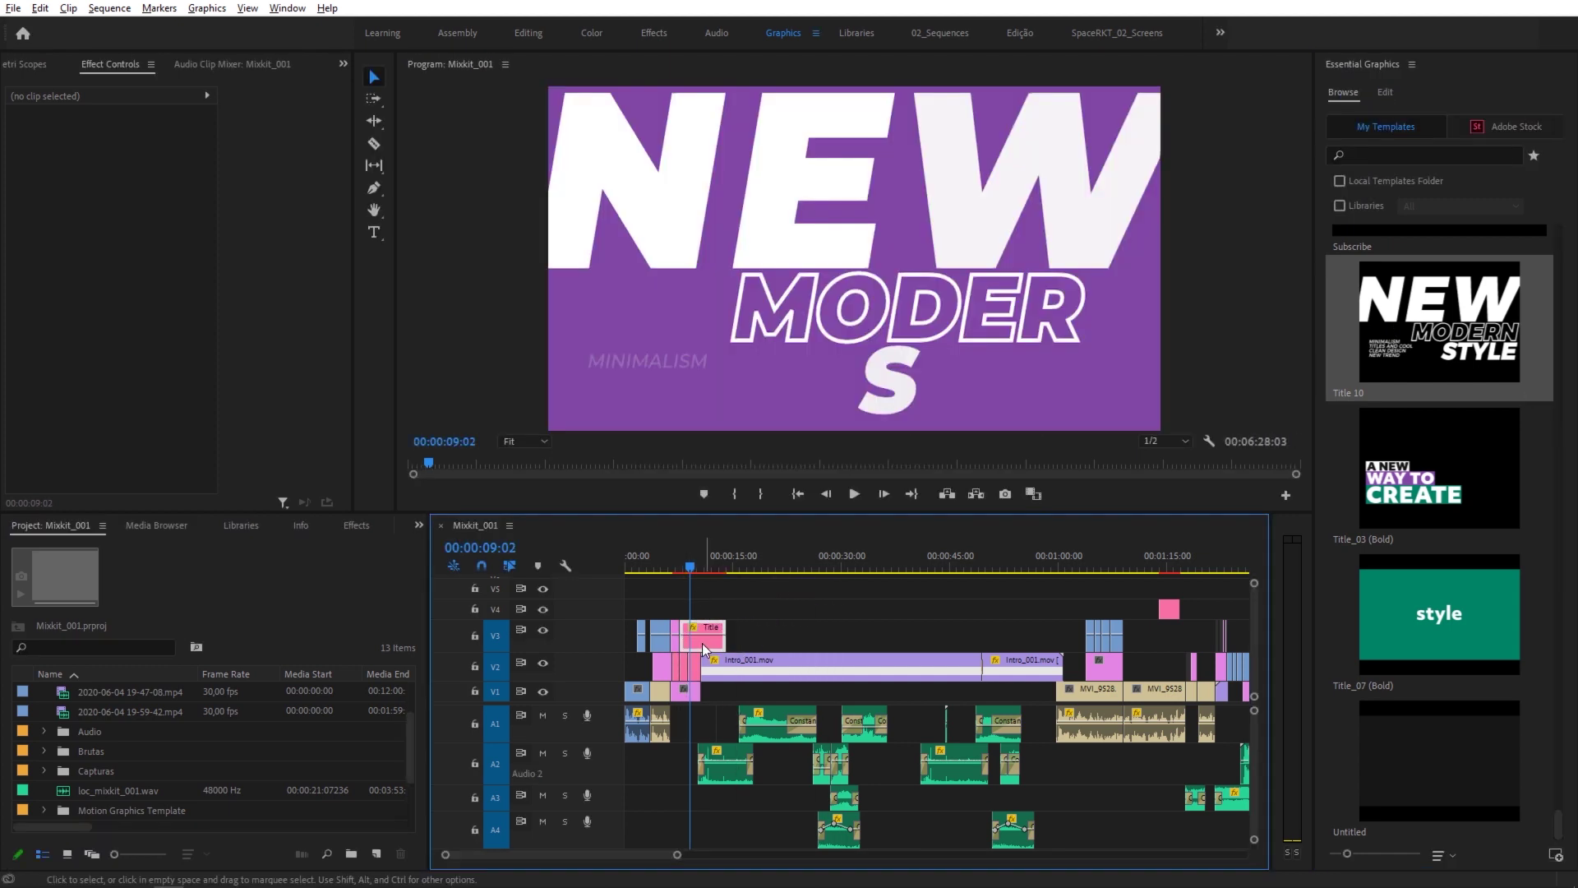
# Change the title's Source Text A from NEW to 'Café' and check an earlier frame.
pyautogui.click(703, 637)
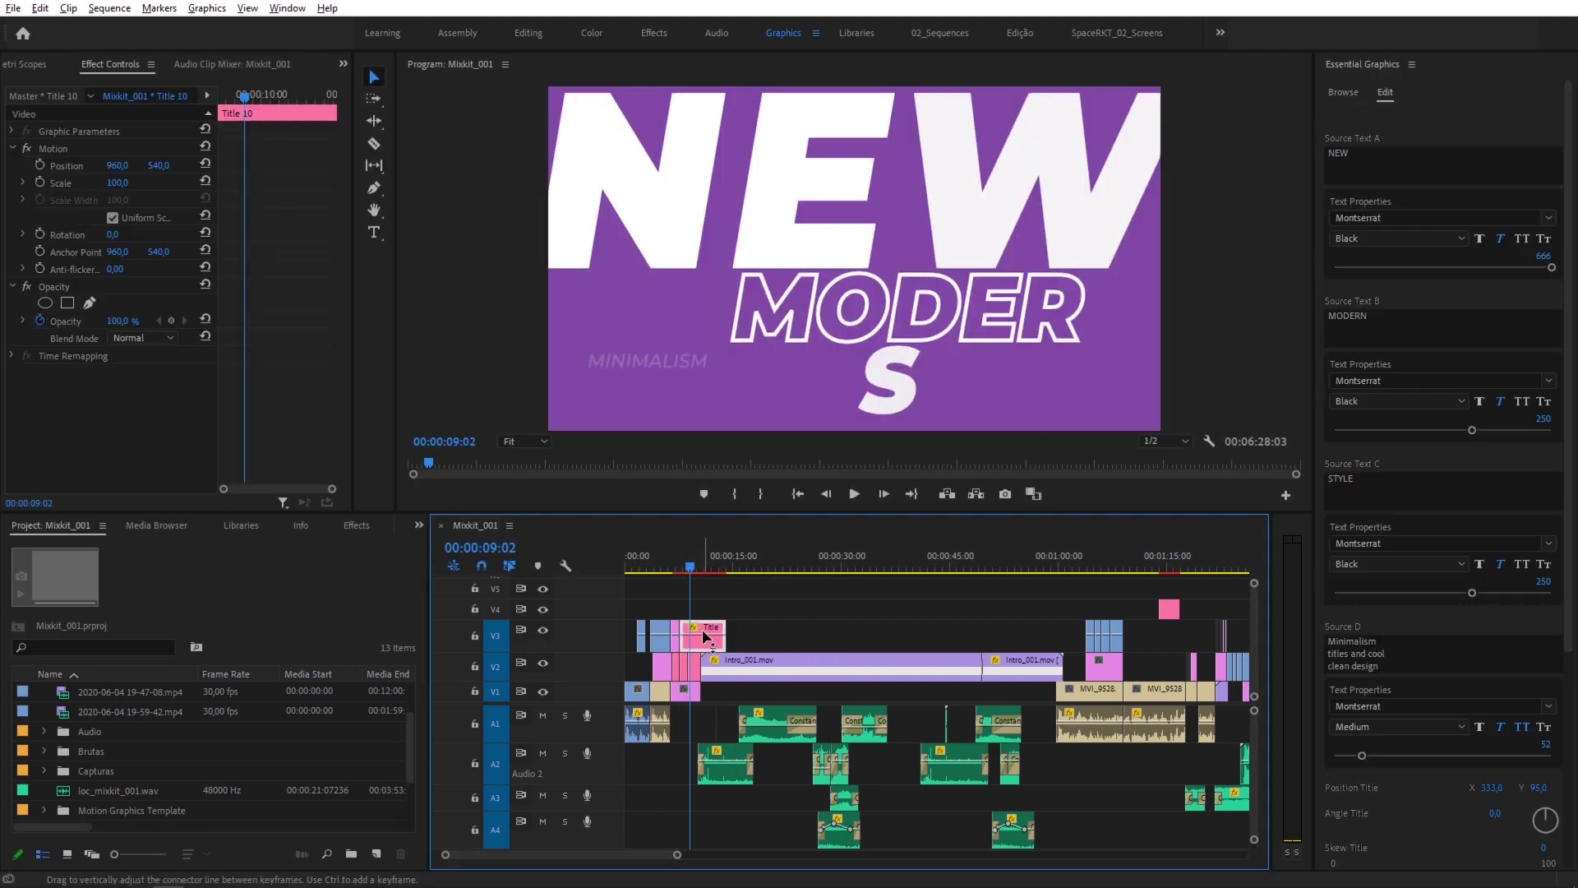
pyautogui.click(1349, 164)
pyautogui.write('Café')
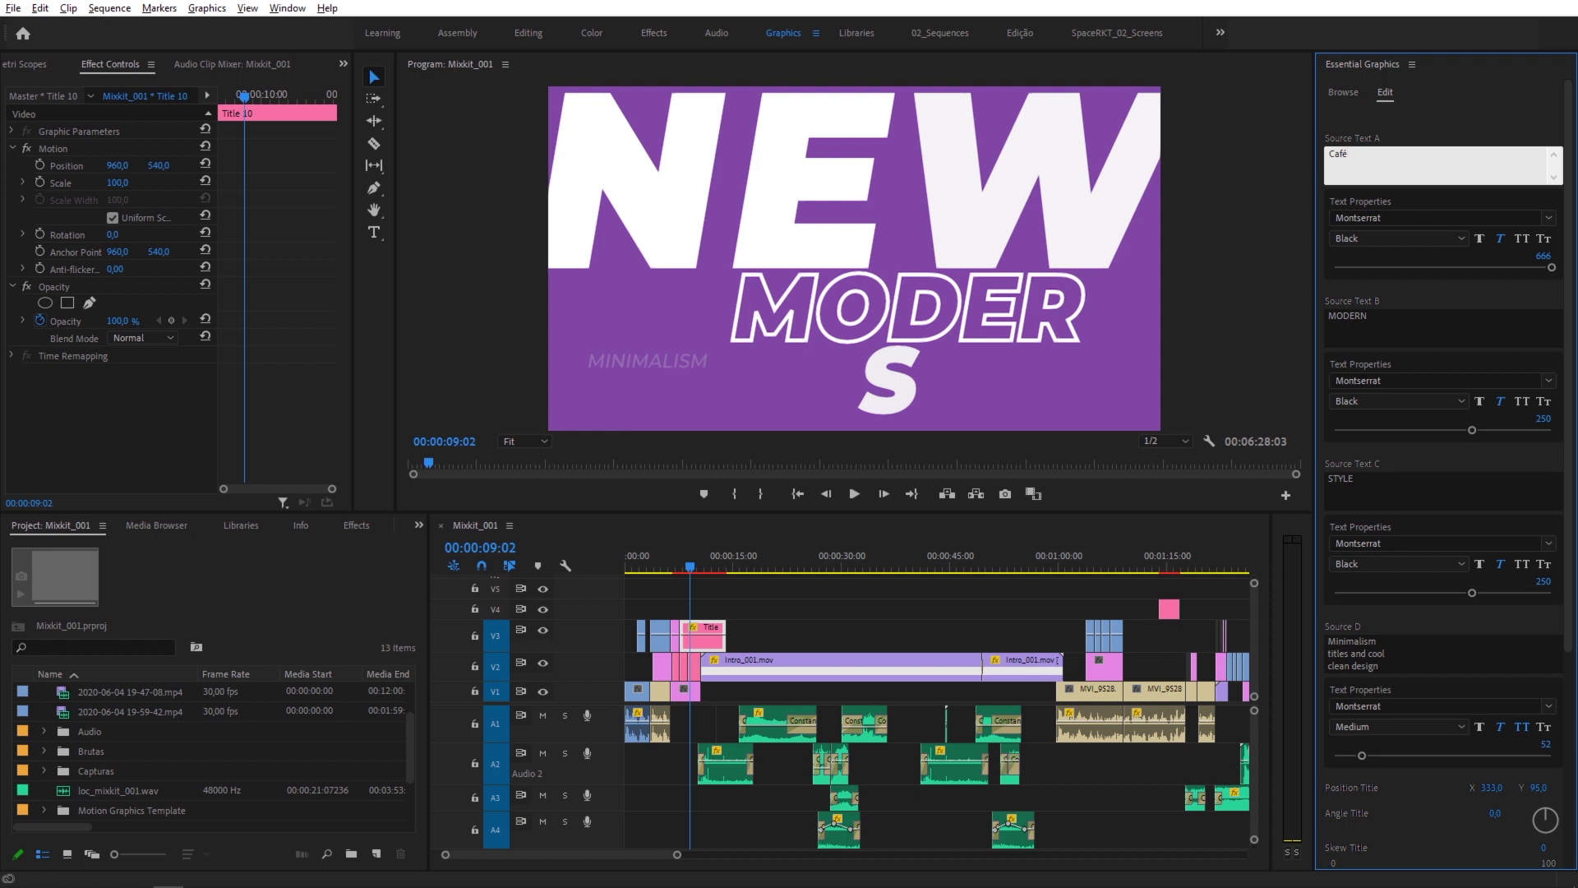
pyautogui.click(1416, 113)
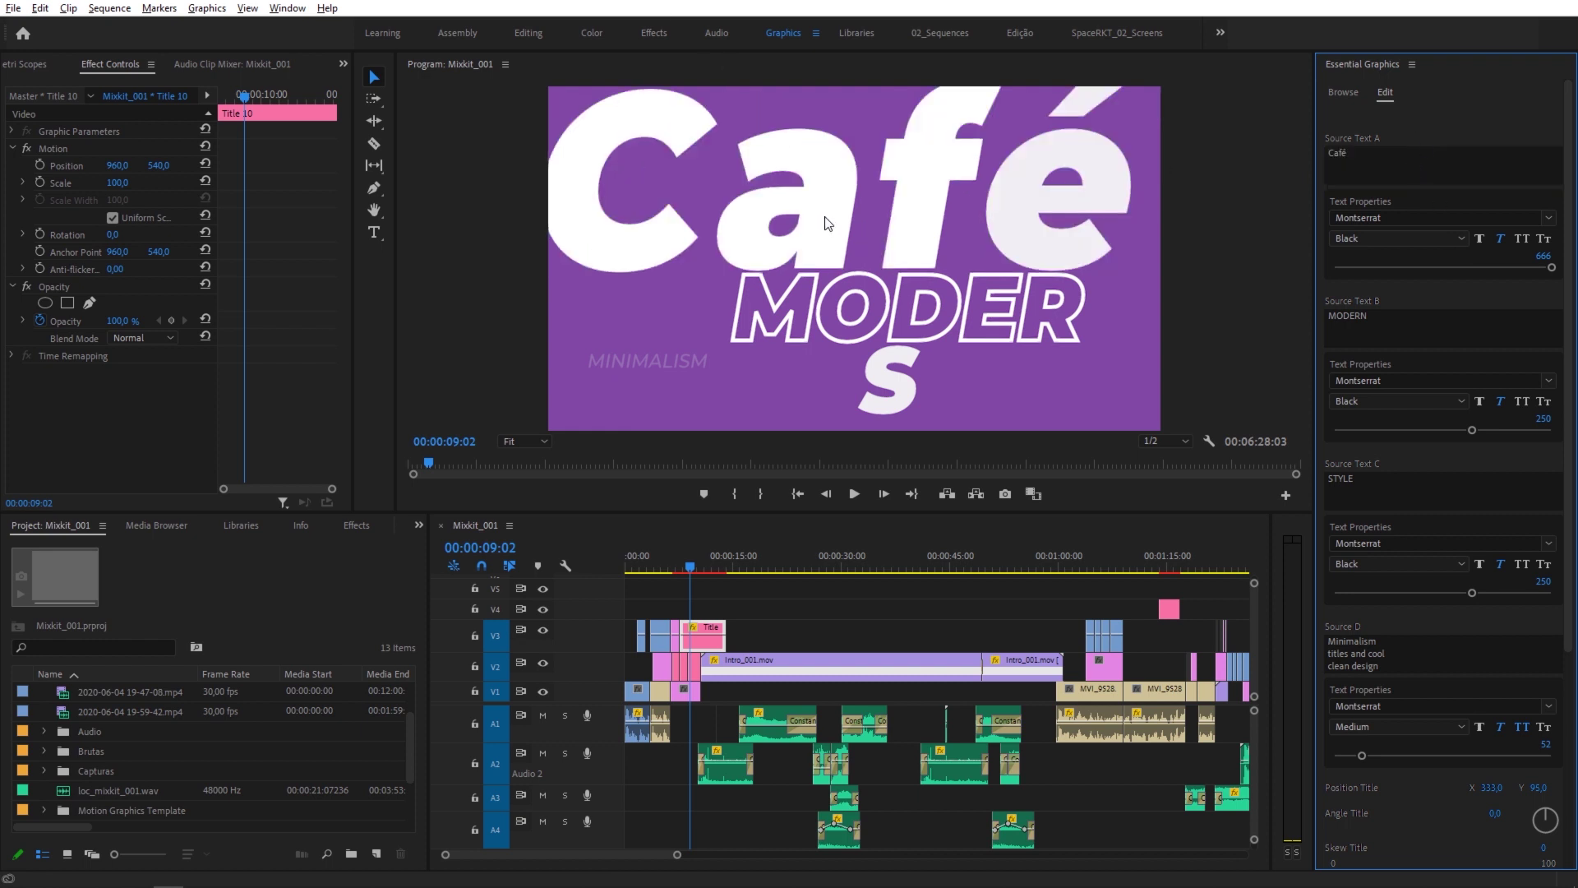
pyautogui.moveTo(693, 573); pyautogui.dragTo(688, 573)
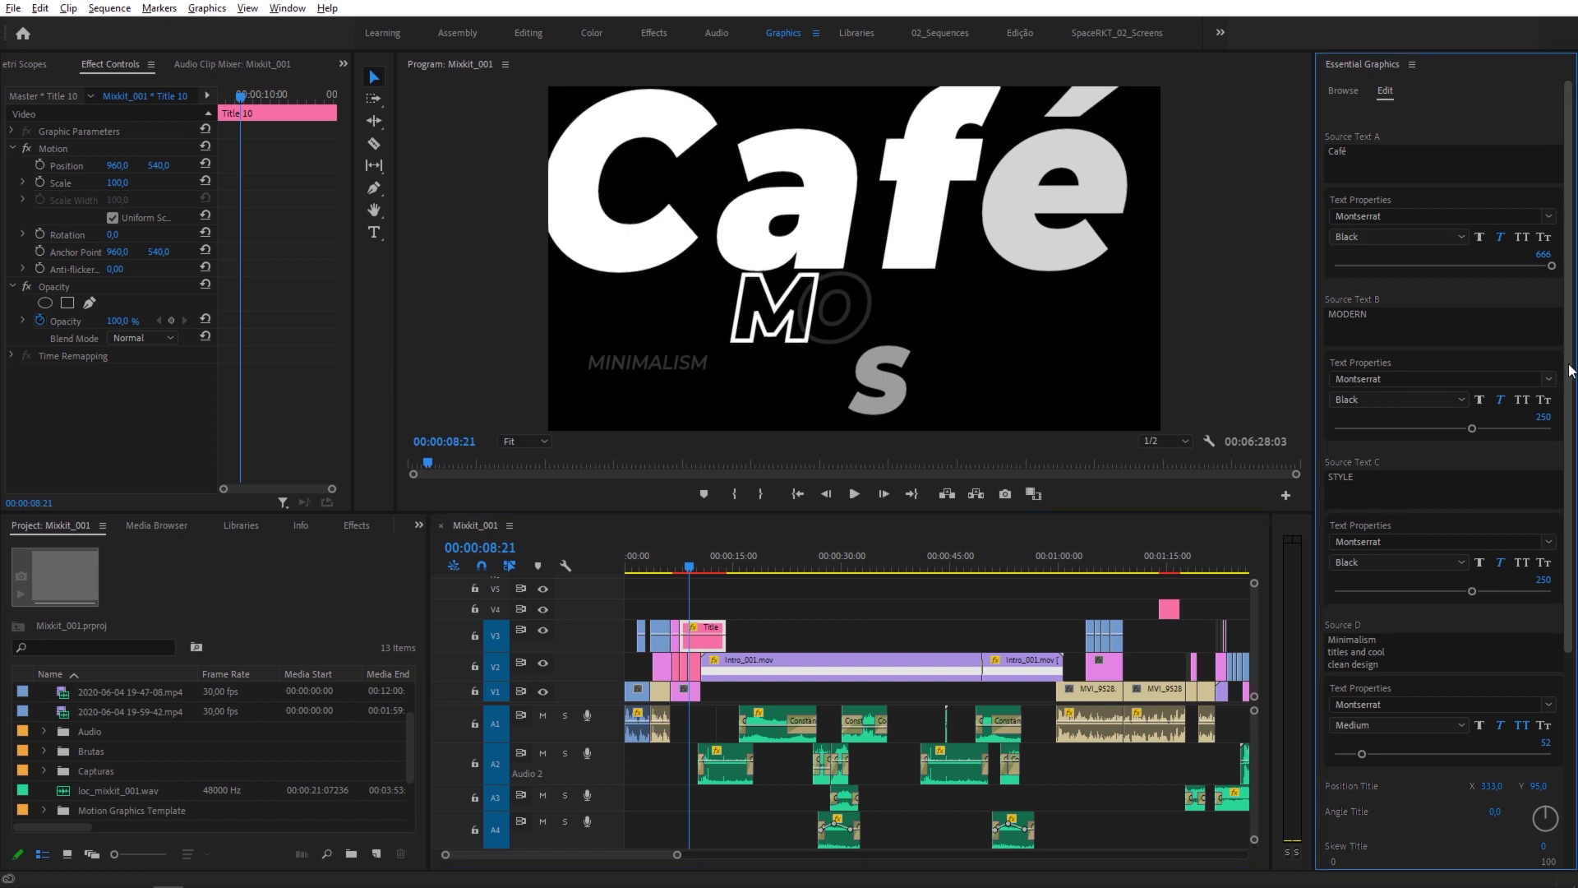
pyautogui.moveTo(1564, 360); pyautogui.dragTo(1545, 681)
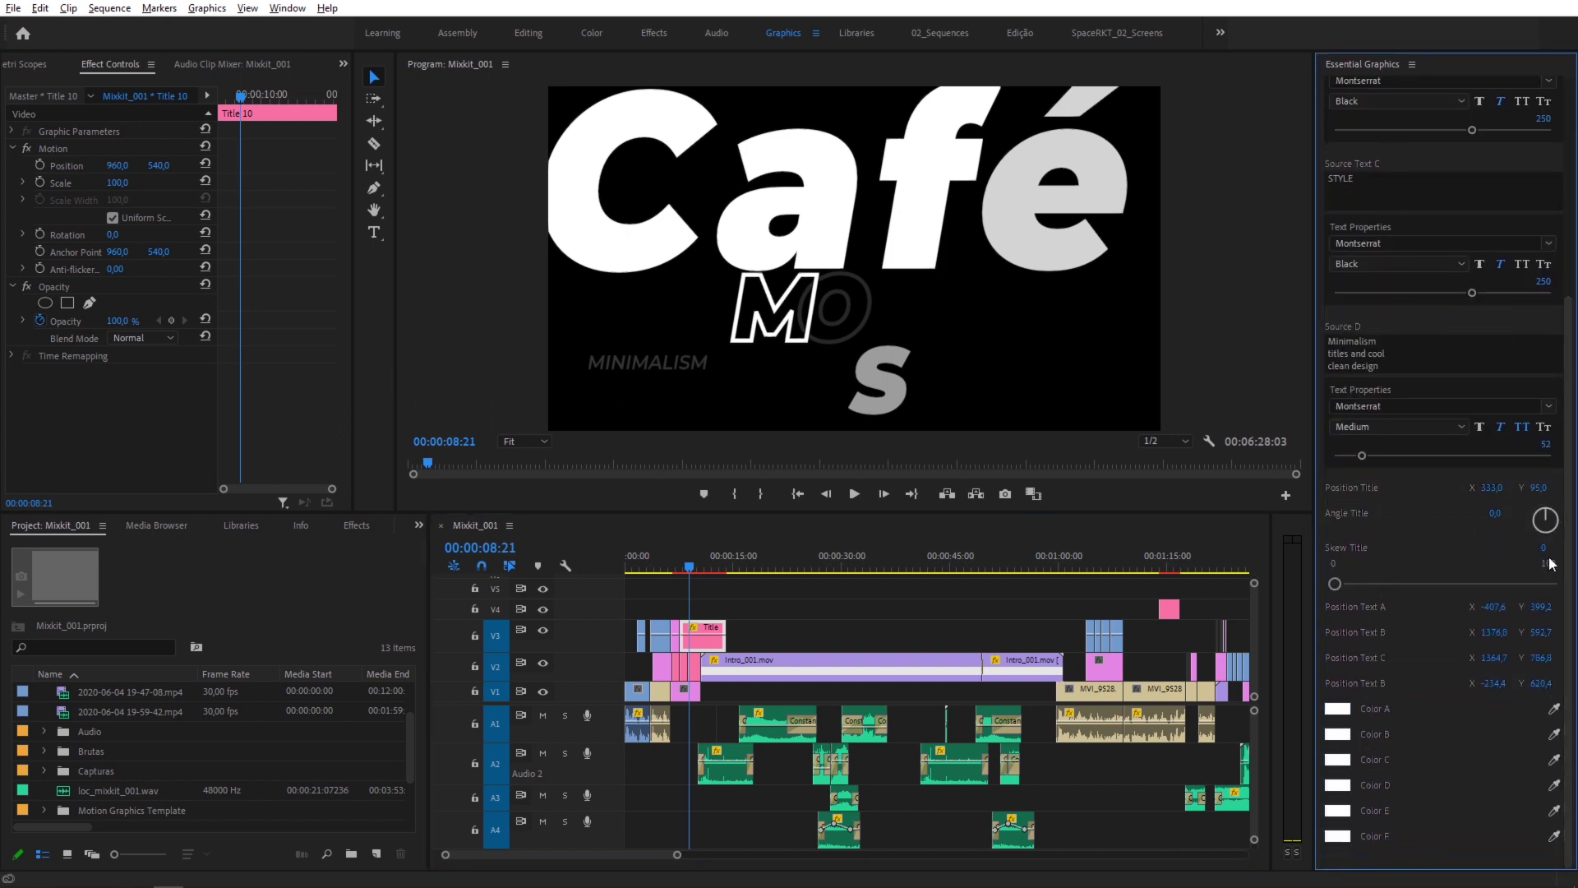
pyautogui.moveTo(1572, 630); pyautogui.dragTo(1285, 374)
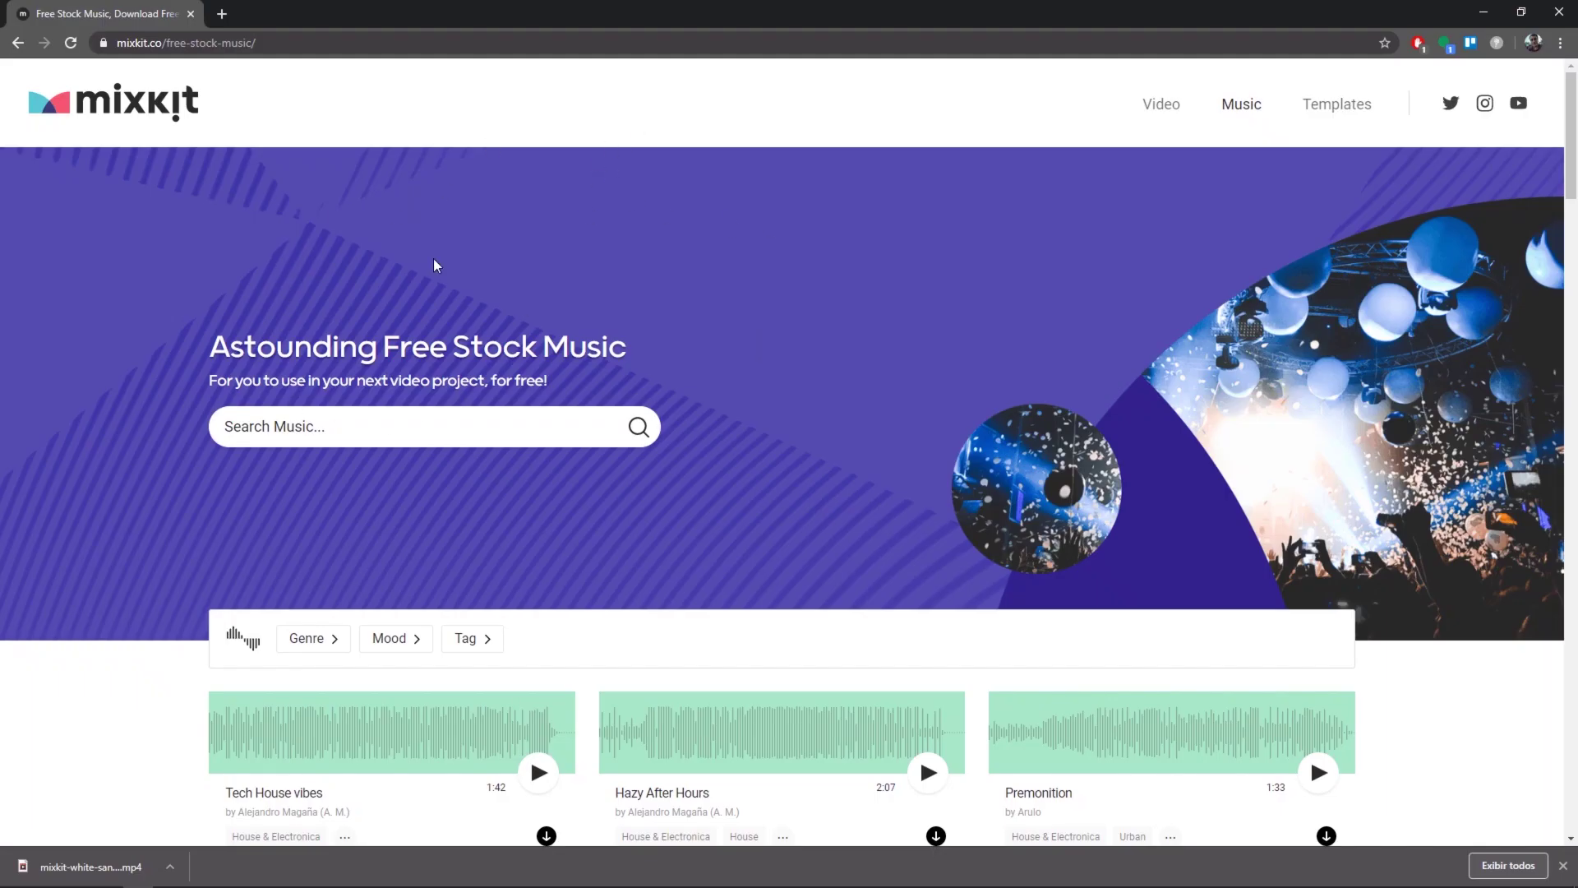
# Leave the Mixkit music page and show the More Videos categories on the Video page.
pyautogui.moveTo(1563, 168); pyautogui.dragTo(1553, 206)
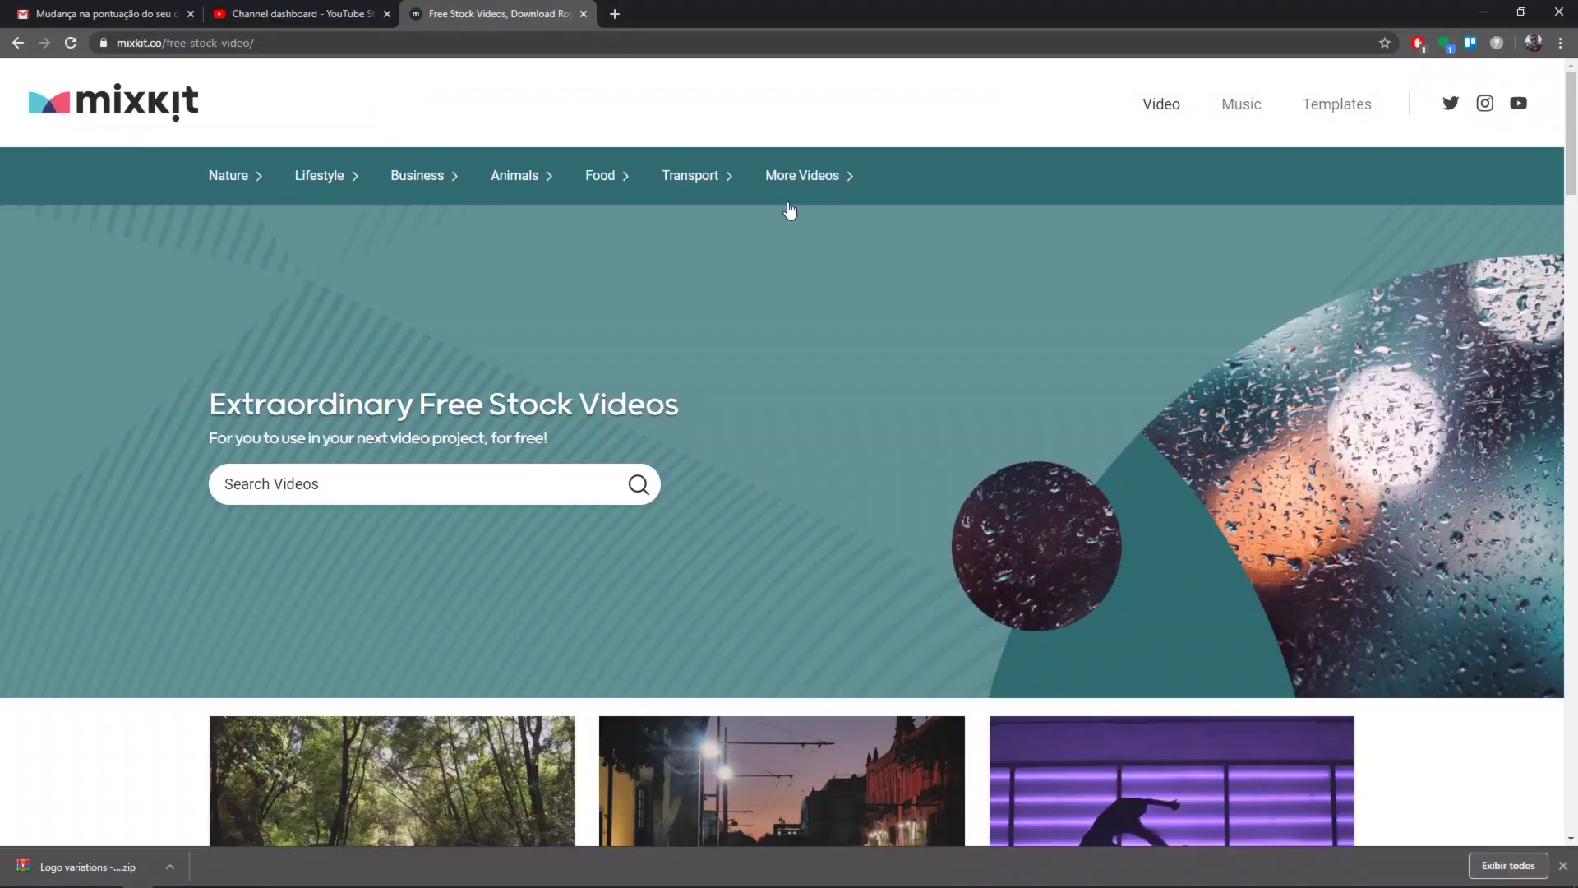
pyautogui.moveTo(795, 181)
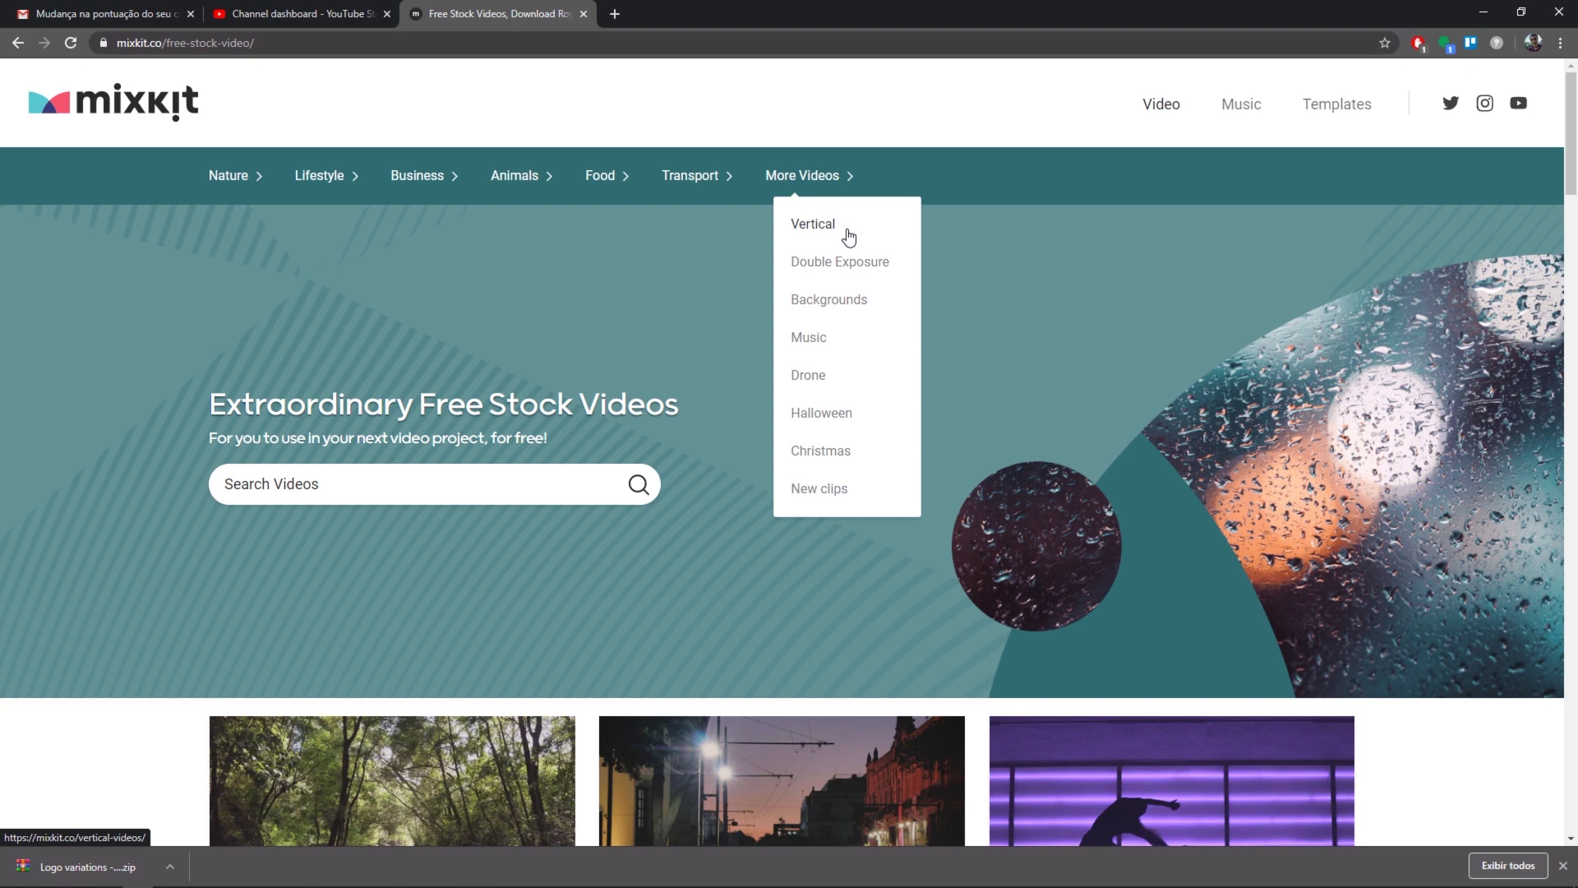
# Open Mixkit's Double Exposure video collection from the More Videos menu.
pyautogui.click(831, 264)
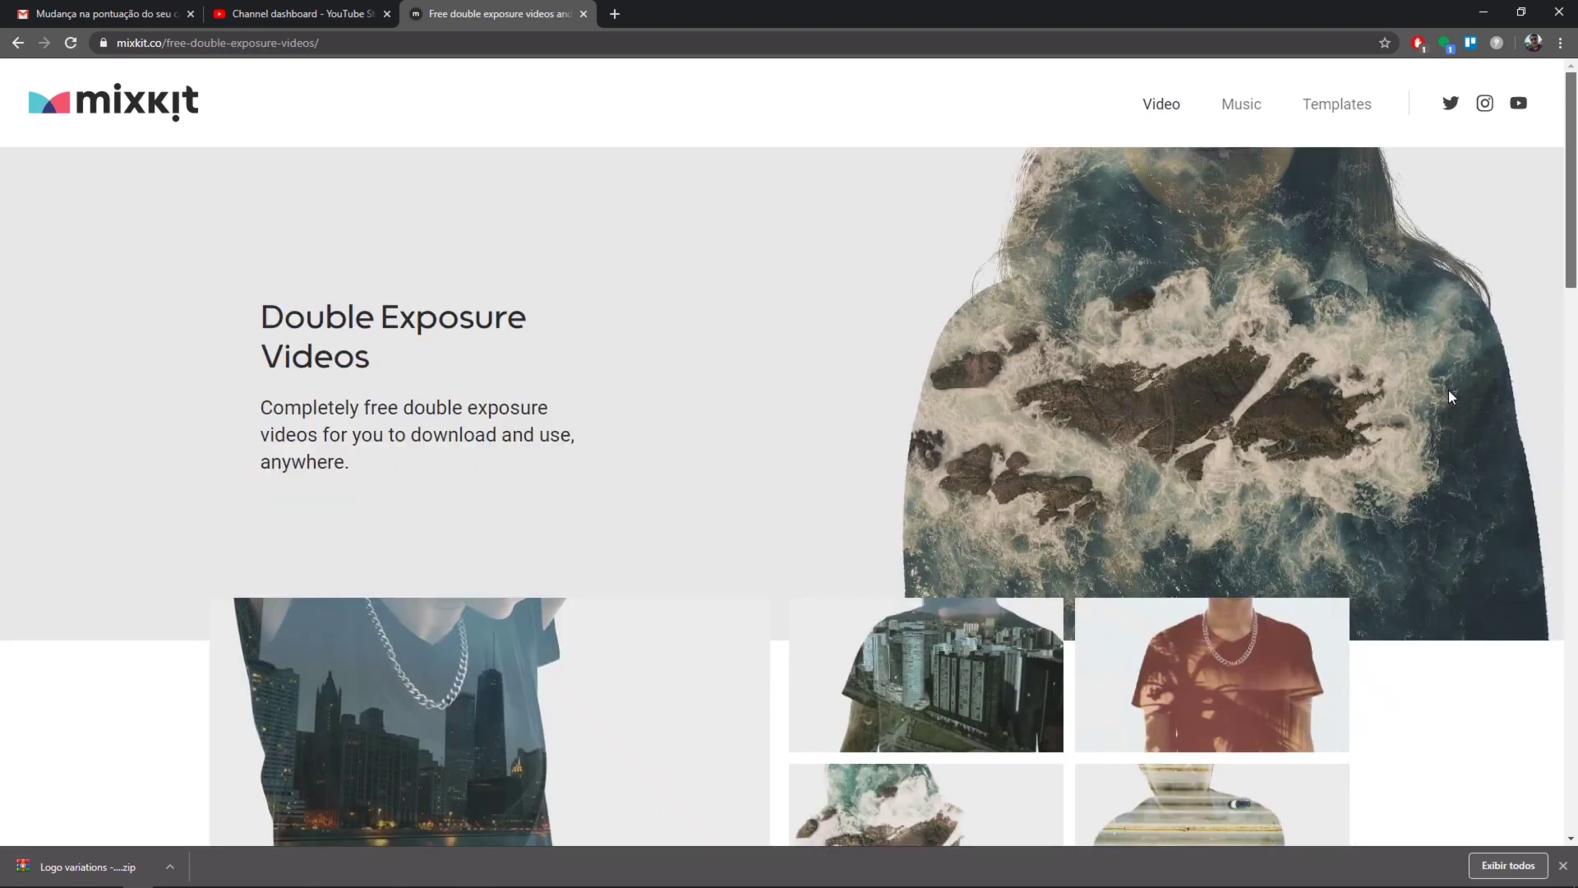